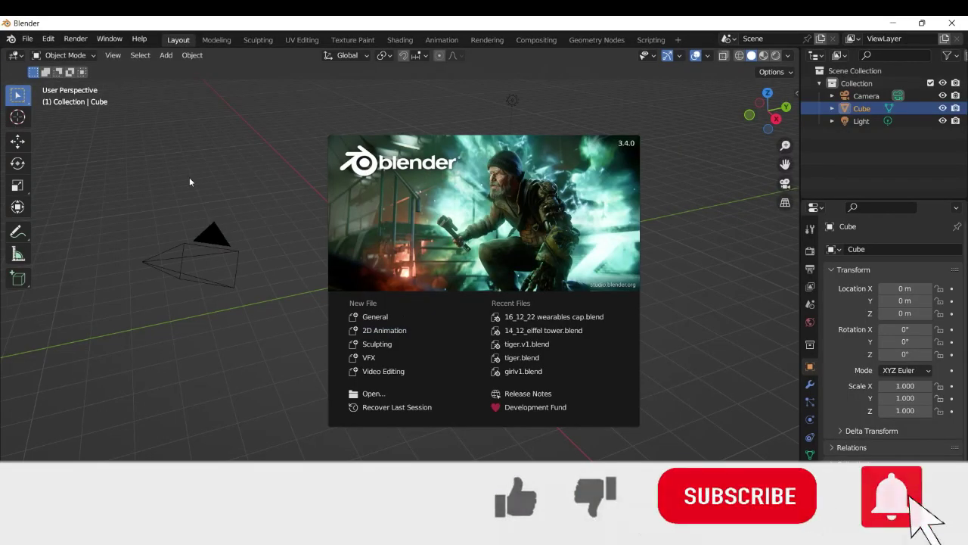
# - Add a Subdivision Surface modifier to the default cube with 2 viewport levels
pyautogui.click(188, 178)
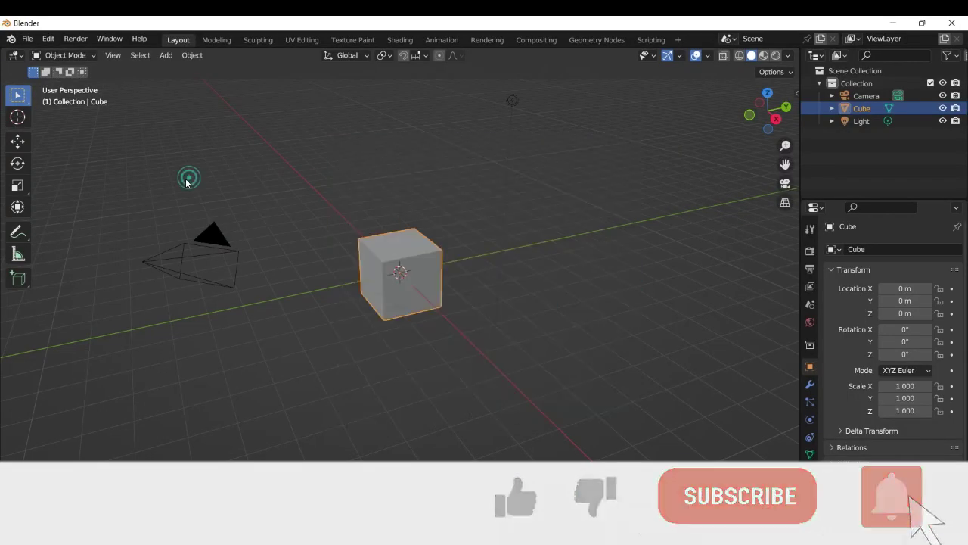
pyautogui.click(809, 384)
pyautogui.click(837, 250)
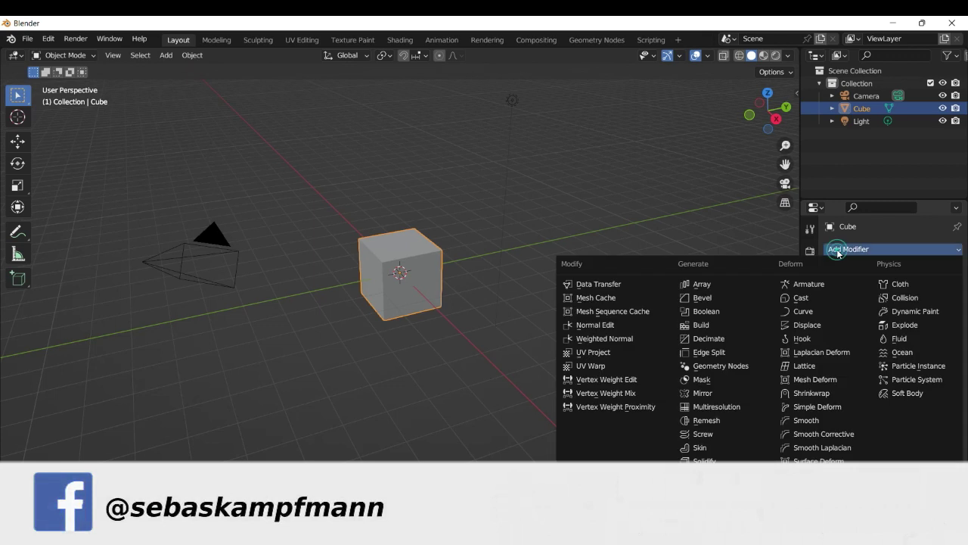
pyautogui.click(746, 473)
pyautogui.click(937, 303)
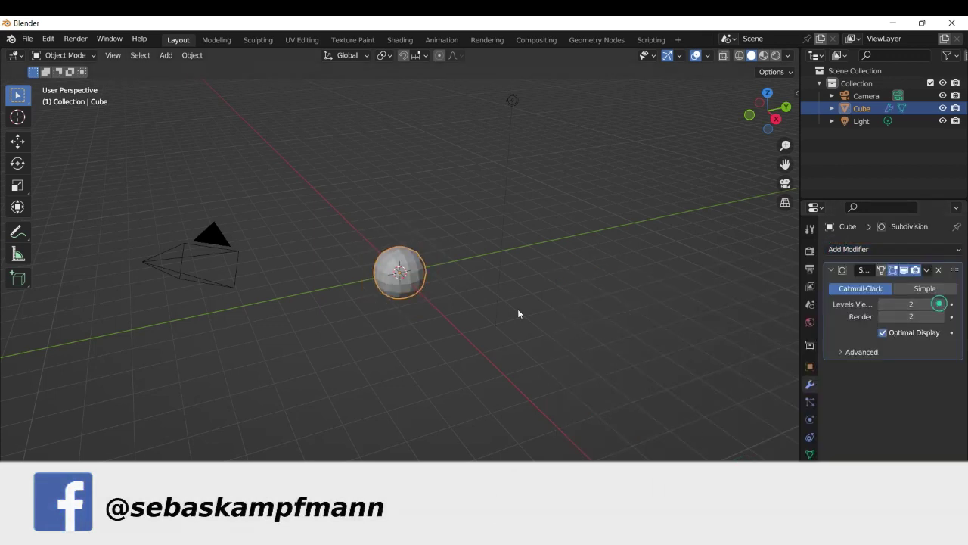
# - Elongate the cube into a body by moving its front face forward and slightly up in the side view
pyautogui.click(69, 55)
pyautogui.click(66, 84)
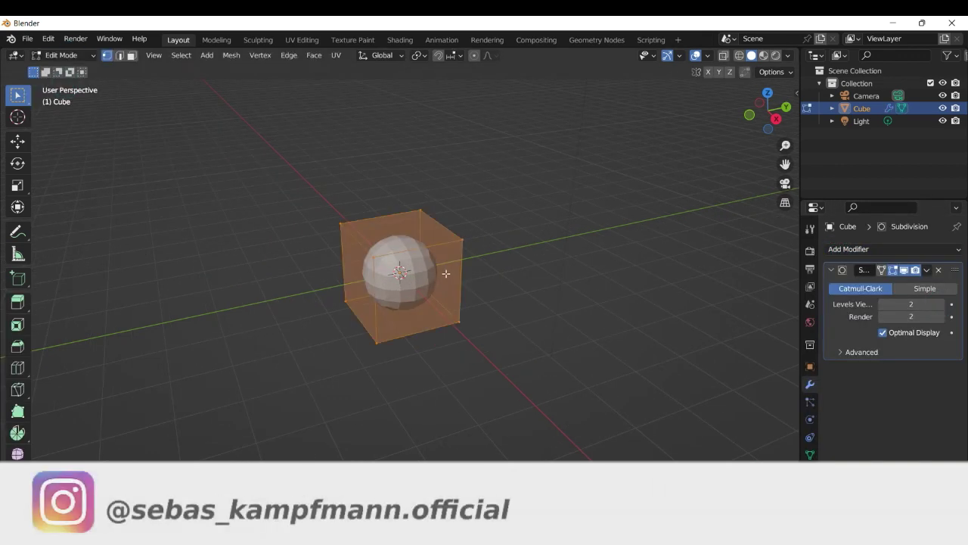
pyautogui.moveTo(313, 207); pyautogui.dragTo(391, 356)
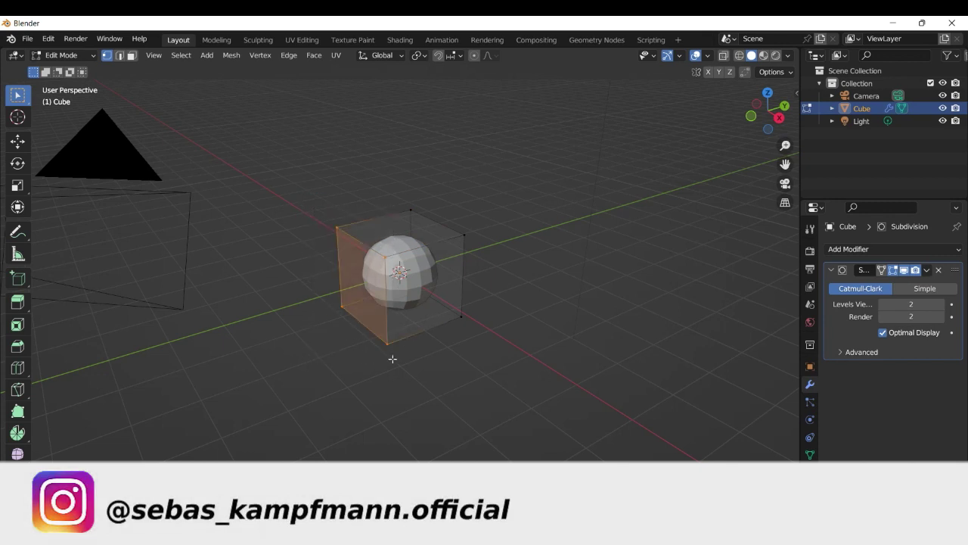
pyautogui.press('KP_3')
pyautogui.press('g')
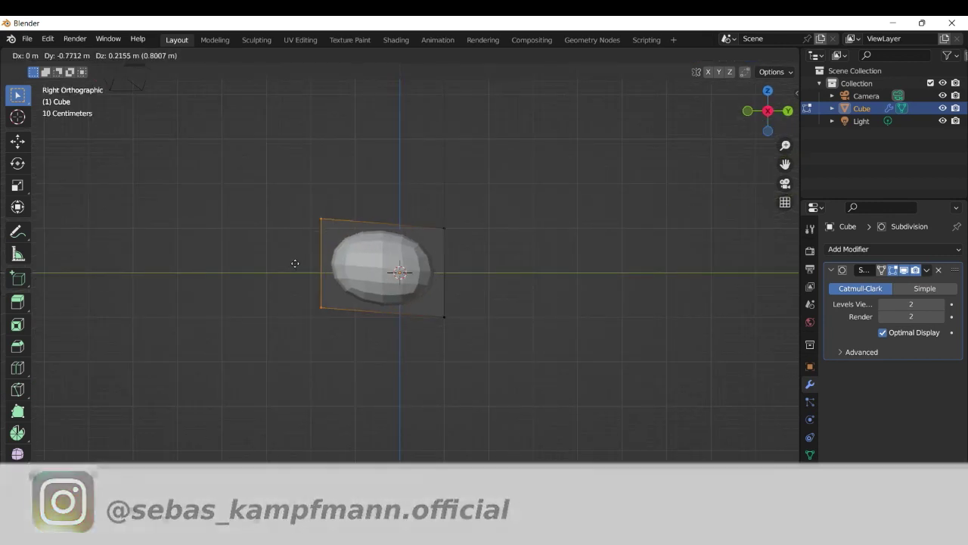
pyautogui.click(275, 261)
# - Duplicate the body's front face in place and return to Object Mode
pyautogui.moveTo(275, 260); pyautogui.dragTo(353, 294, button='middle')
pyautogui.hotkey('shift', 'd')
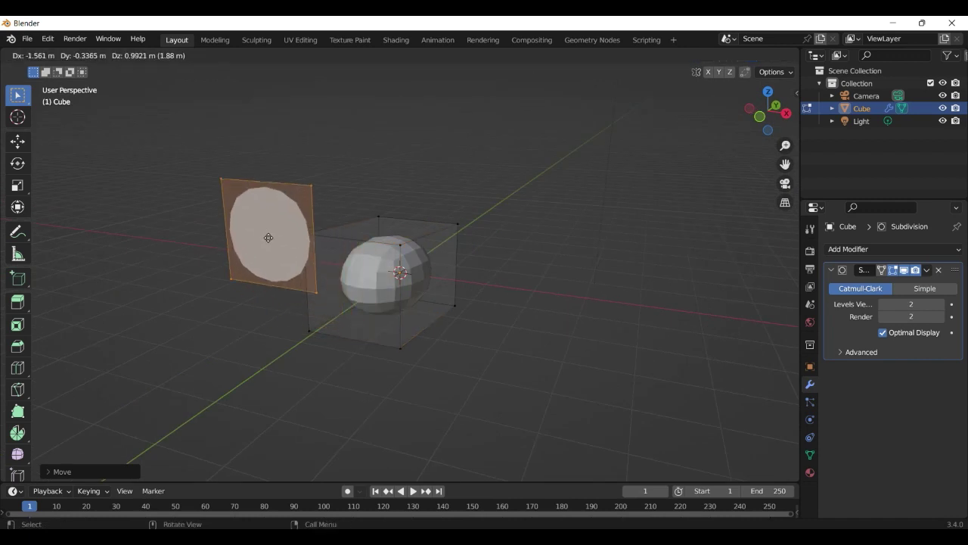
pyautogui.rightClick(270, 268)
pyautogui.click(65, 57)
pyautogui.click(64, 70)
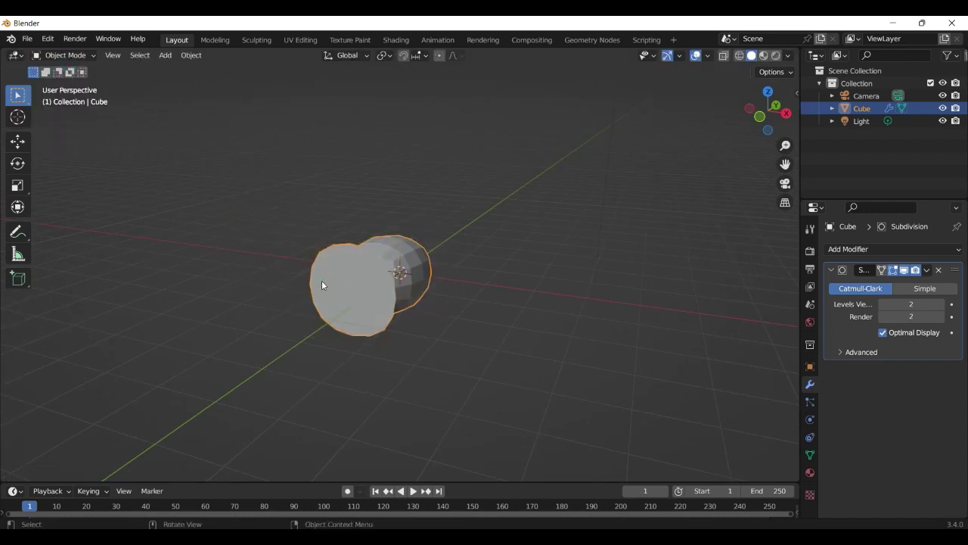
# - Separate the duplicated front face from the body as its own object and return to Object Mode
pyautogui.moveTo(345, 292); pyautogui.dragTo(285, 276, button='middle')
pyautogui.click(64, 56)
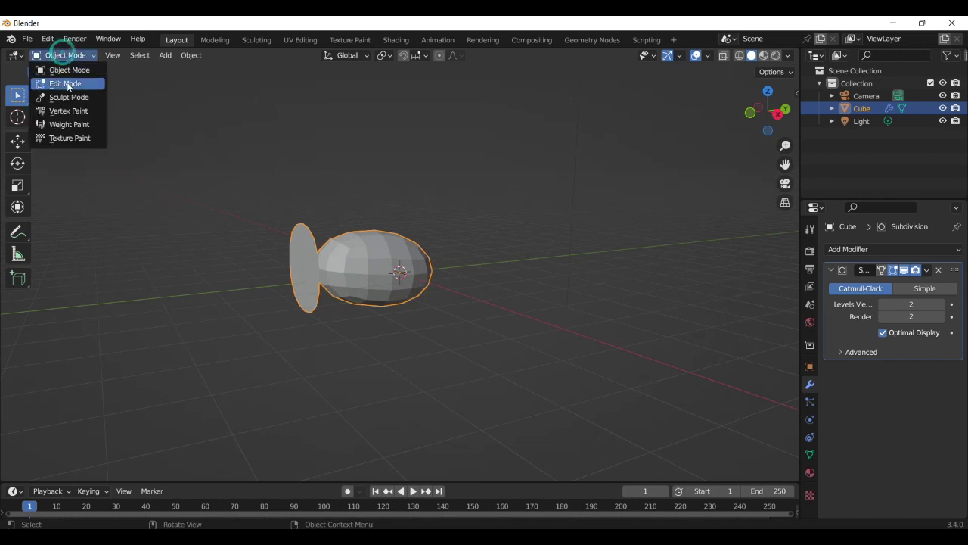
pyautogui.click(62, 81)
pyautogui.moveTo(273, 242); pyautogui.dragTo(321, 255, button='middle')
pyautogui.press('p')
pyautogui.click(331, 263)
pyautogui.click(64, 56)
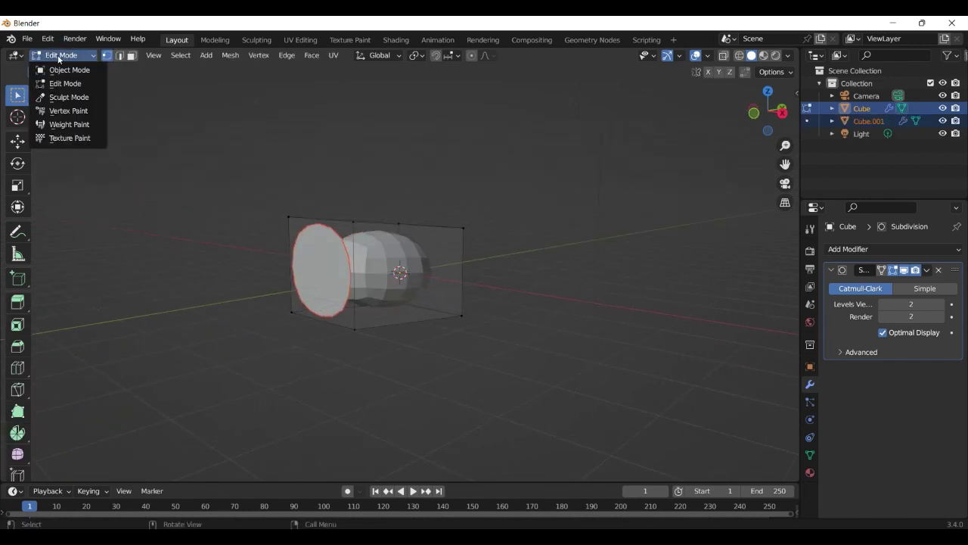
pyautogui.click(65, 67)
# - Extrude the separated front face forward, away from the body, to form a rounded head
pyautogui.click(313, 264)
pyautogui.press('KP_3')
pyautogui.click(83, 55)
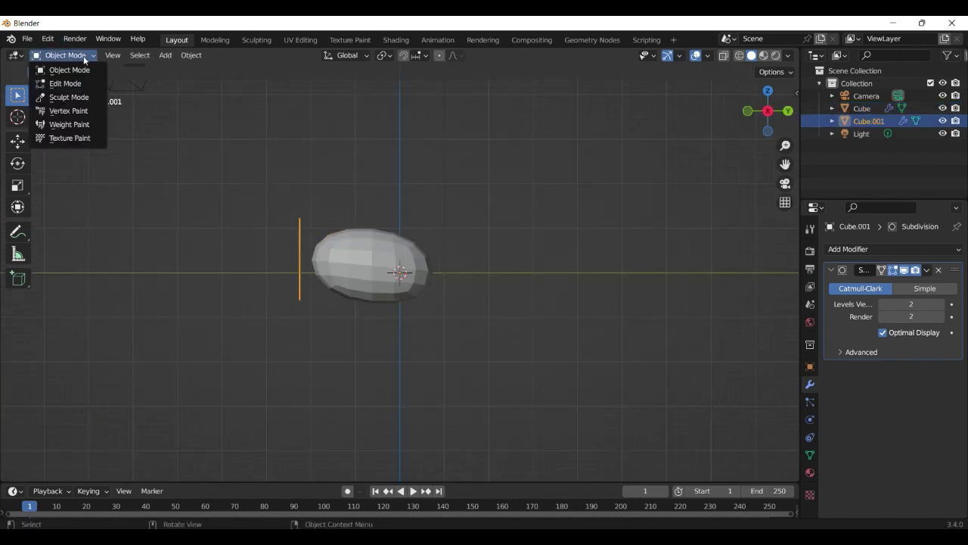
pyautogui.click(64, 84)
pyautogui.press('e')
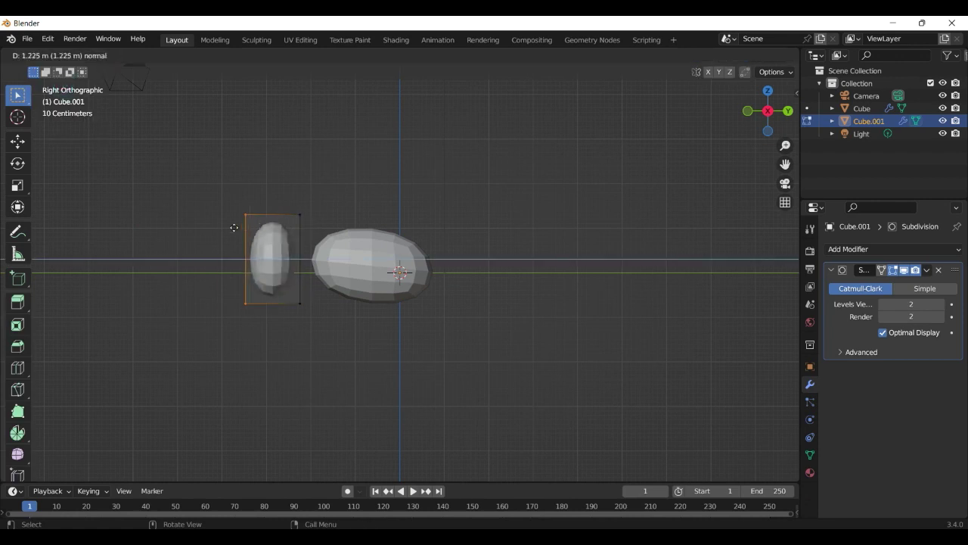
pyautogui.click(200, 219)
# - Scale the whole head to about 0.75 and position it against the upper front of the body
pyautogui.press('a')
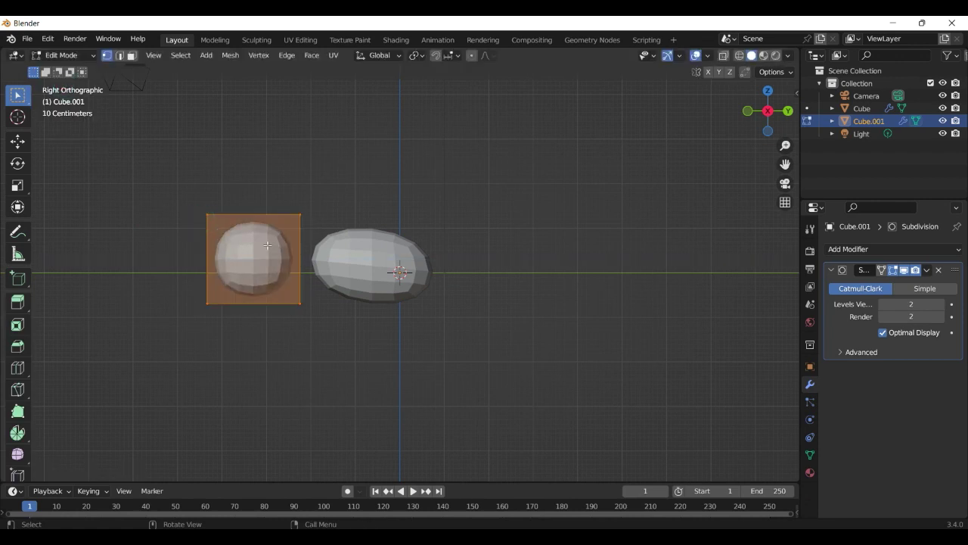
pyautogui.press('g')
pyautogui.click(321, 215)
pyautogui.press('s')
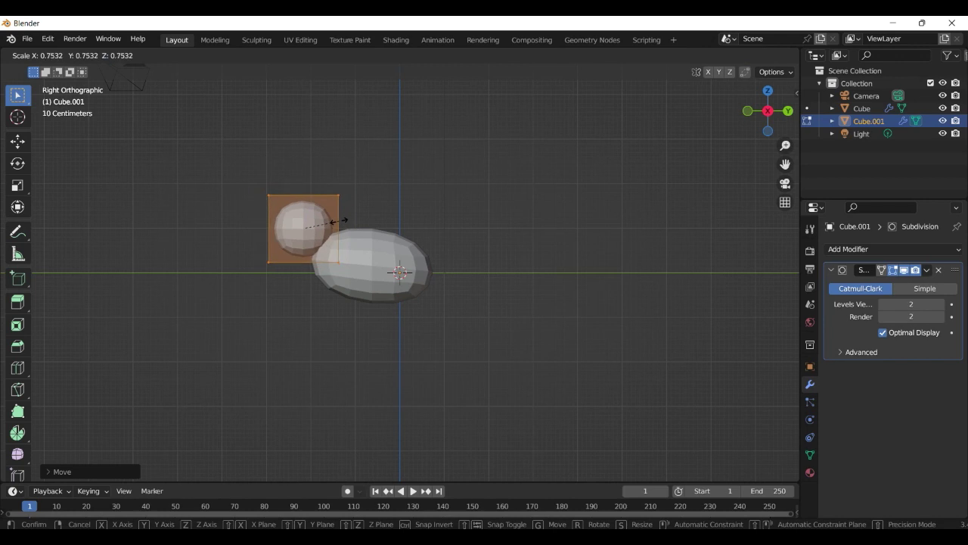
pyautogui.click(339, 220)
pyautogui.press('g')
pyautogui.click(313, 225)
# - Add a Mirror modifier on the X axis to the head object
pyautogui.moveTo(257, 270); pyautogui.dragTo(780, 329, button='middle')
pyautogui.hotkey('alt', 'a')
pyautogui.press('a')
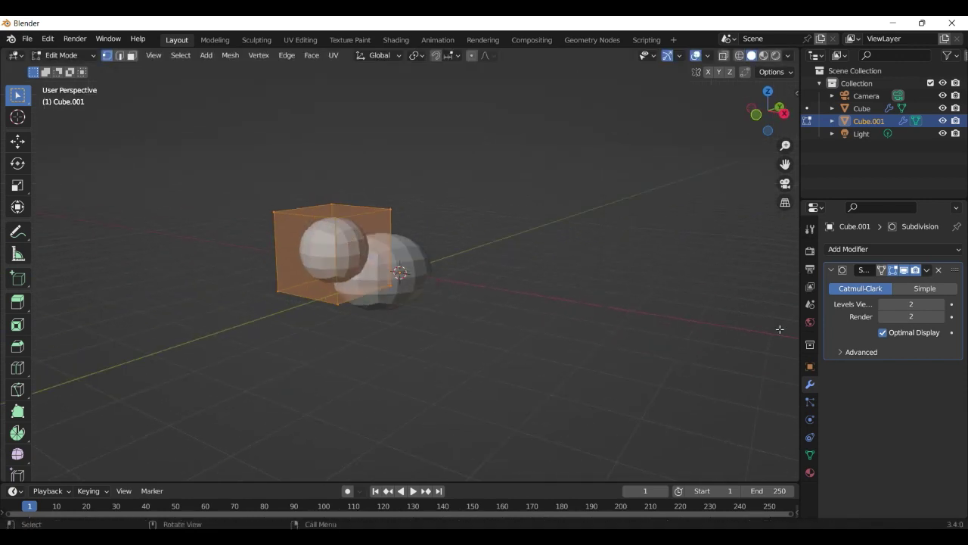
pyautogui.click(841, 251)
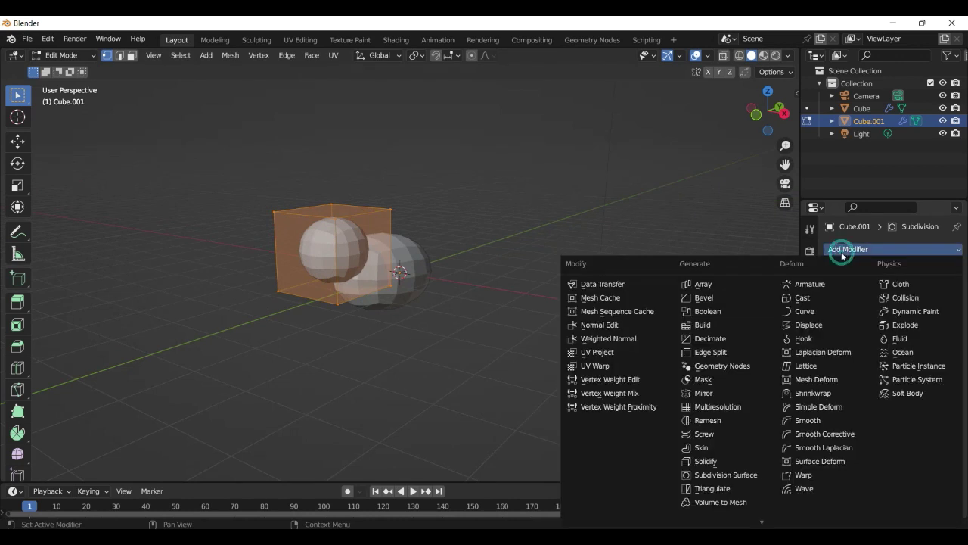
pyautogui.click(711, 392)
# - Duplicate the head's +X side face in place using face selection
pyautogui.hotkey('alt', 'a')
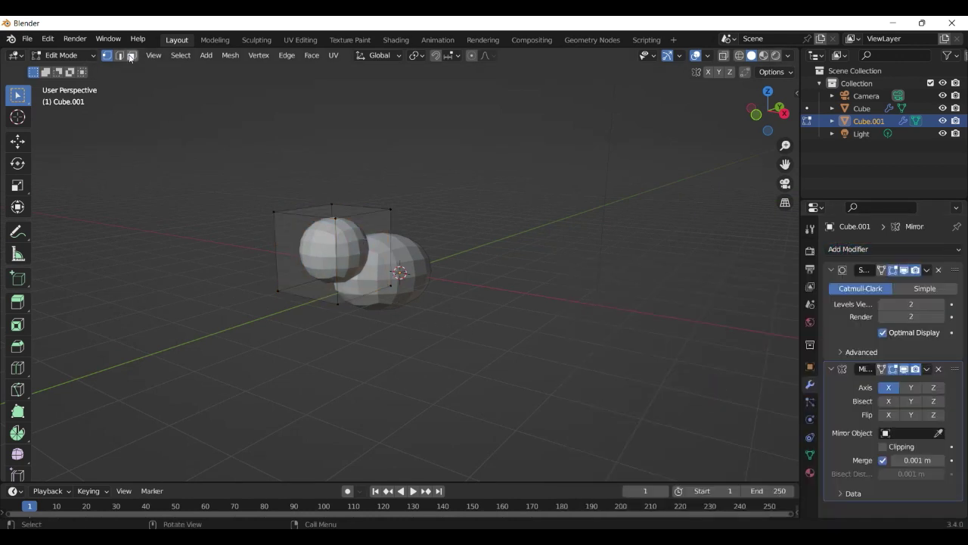
pyautogui.click(131, 57)
pyautogui.click(361, 255)
pyautogui.hotkey('shift', 'd')
pyautogui.press('Escape')
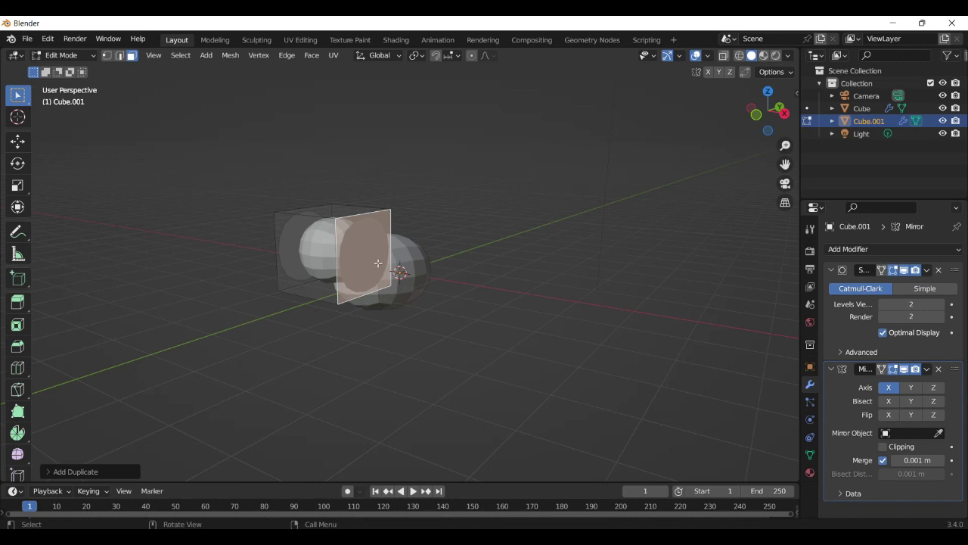
# - Separate the duplicated side face from the head as its own object and return to Object Mode
pyautogui.press('KP_1')
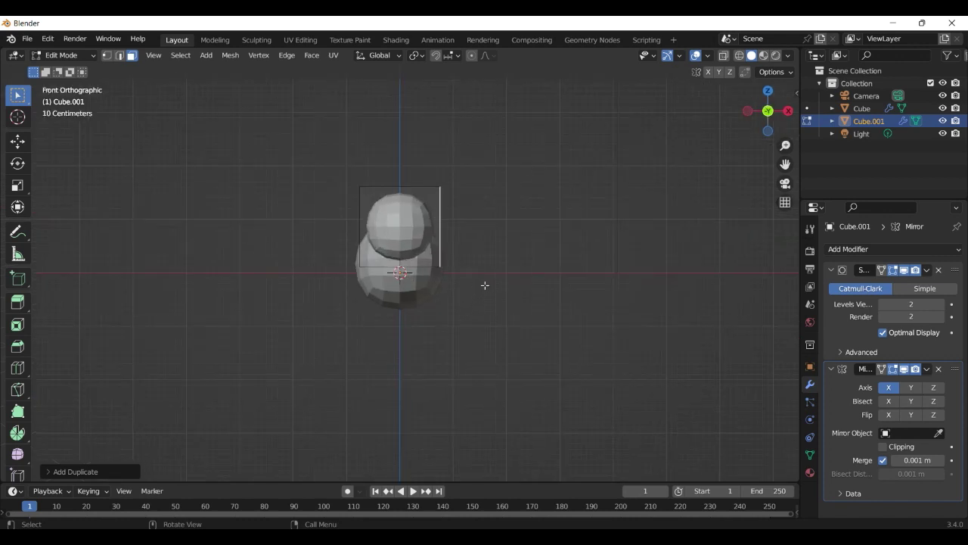
pyautogui.press('p')
pyautogui.click(484, 285)
pyautogui.click(64, 55)
pyautogui.click(65, 70)
pyautogui.moveTo(384, 234); pyautogui.dragTo(316, 261, button='middle')
pyautogui.scroll(1, 316, 262)
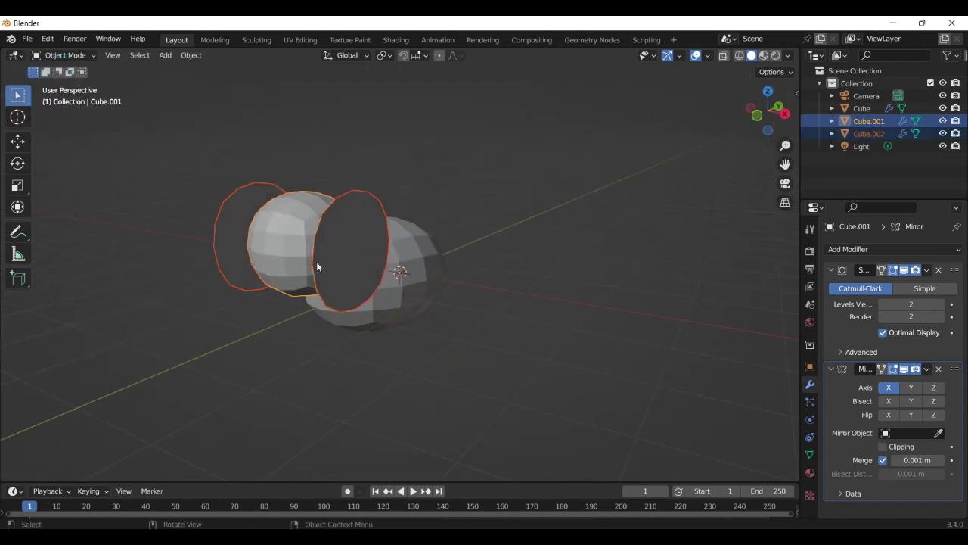
# - Extrude the separated side face outward along X to form a mirrored pair of rounded volumes beside the head
pyautogui.click(349, 238)
pyautogui.press('KP_1')
pyautogui.click(68, 55)
pyautogui.click(64, 82)
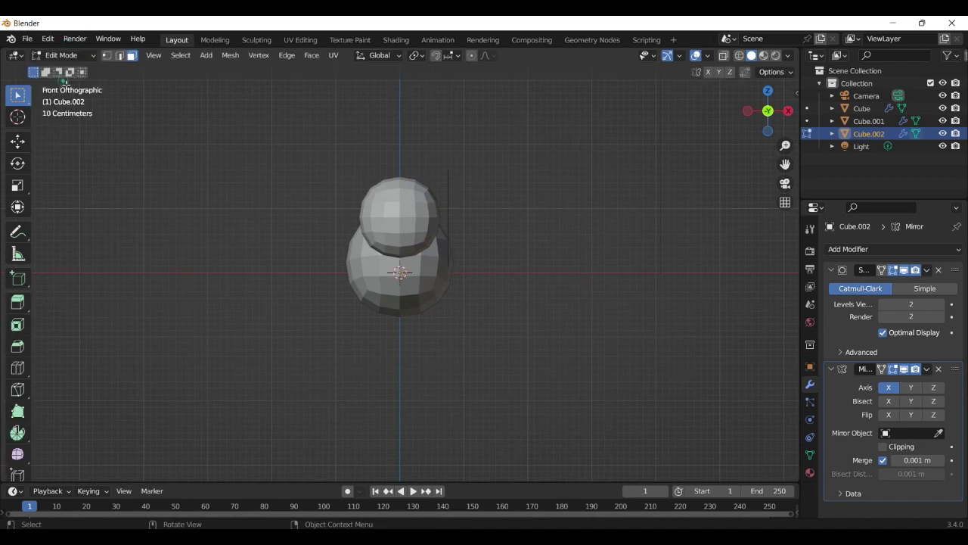
pyautogui.press('g')
pyautogui.press('x')
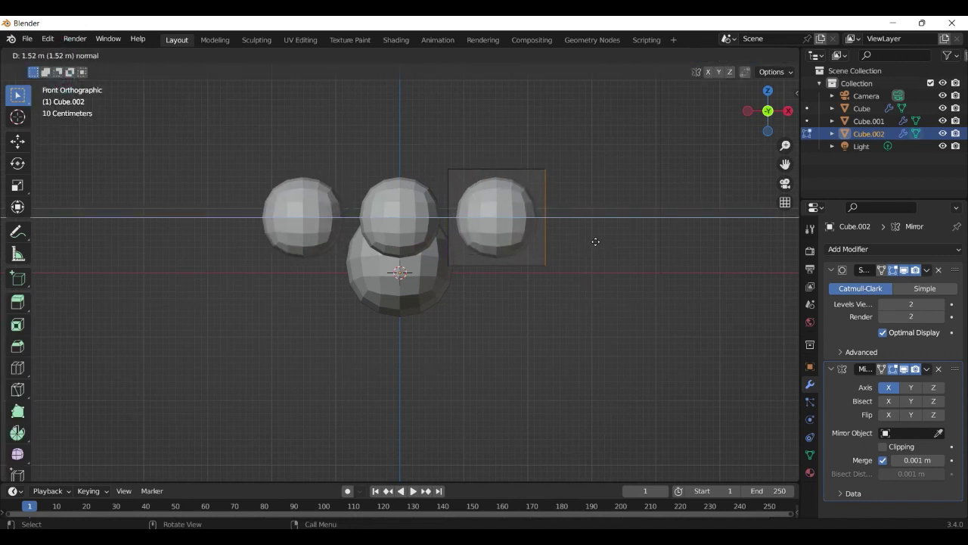
pyautogui.click(605, 242)
# - Scale the mirrored side volume to about 0.5 and move it down beside the lower body as a leg
pyautogui.press('s')
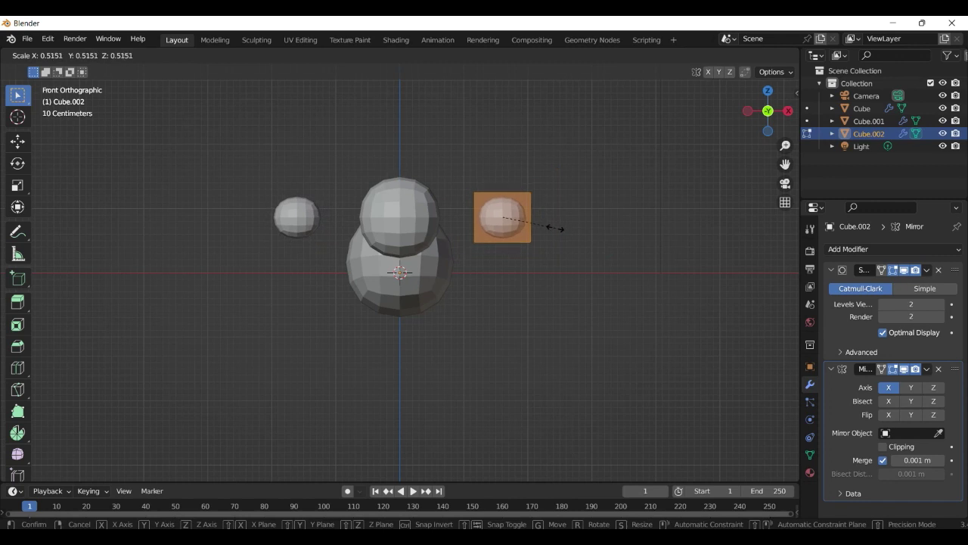
pyautogui.click(555, 227)
pyautogui.press('g')
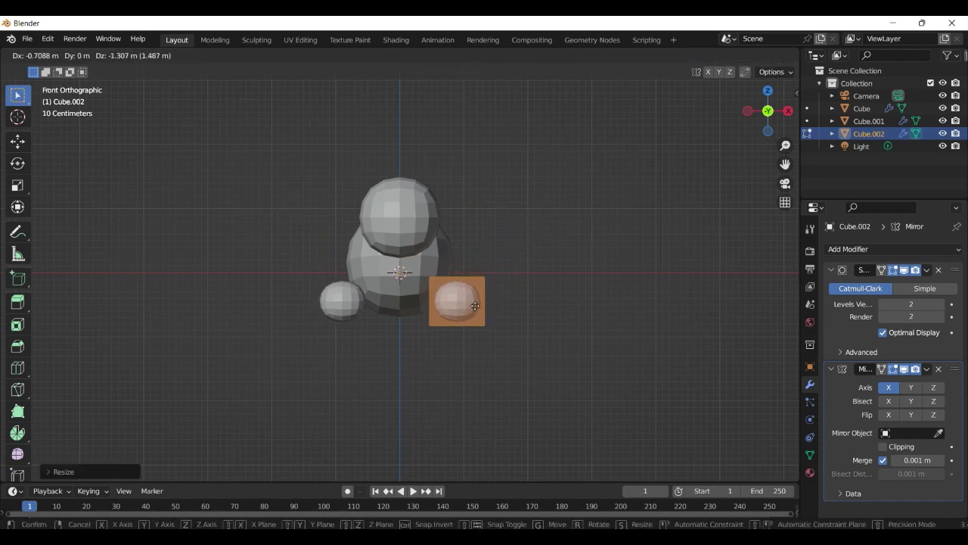
pyautogui.click(474, 305)
# - Move the leg back under the front of the body and rotate it so it tilts
pyautogui.moveTo(475, 306); pyautogui.dragTo(418, 301, button='middle')
pyautogui.press('g')
pyautogui.click(318, 294)
pyautogui.press('r')
pyautogui.click(499, 356)
pyautogui.press('KP_1')
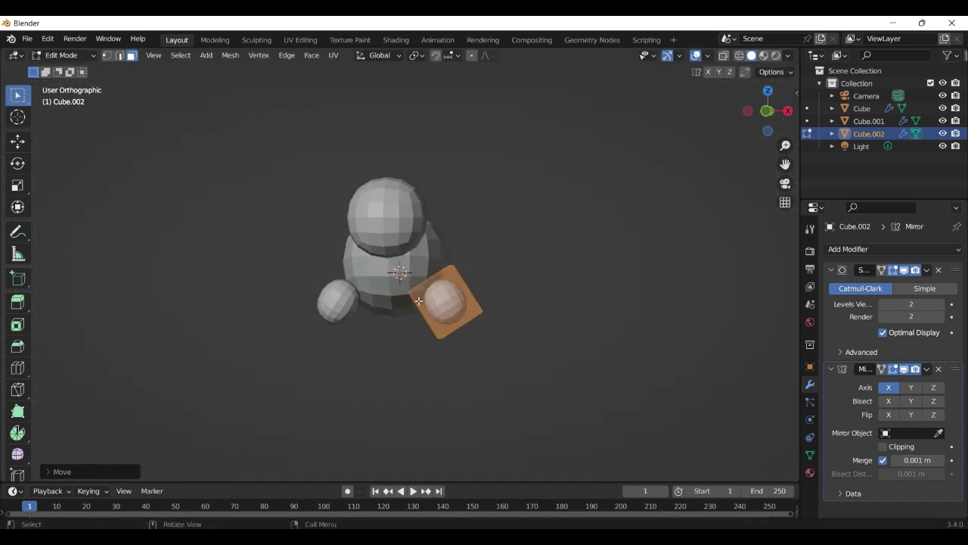
# - Duplicate the front leg in the side view and move the copy about 1.6 m back as the hind leg
pyautogui.press('KP_3')
pyautogui.hotkey('shift', 'd')
pyautogui.rightClick(359, 292)
pyautogui.press('g')
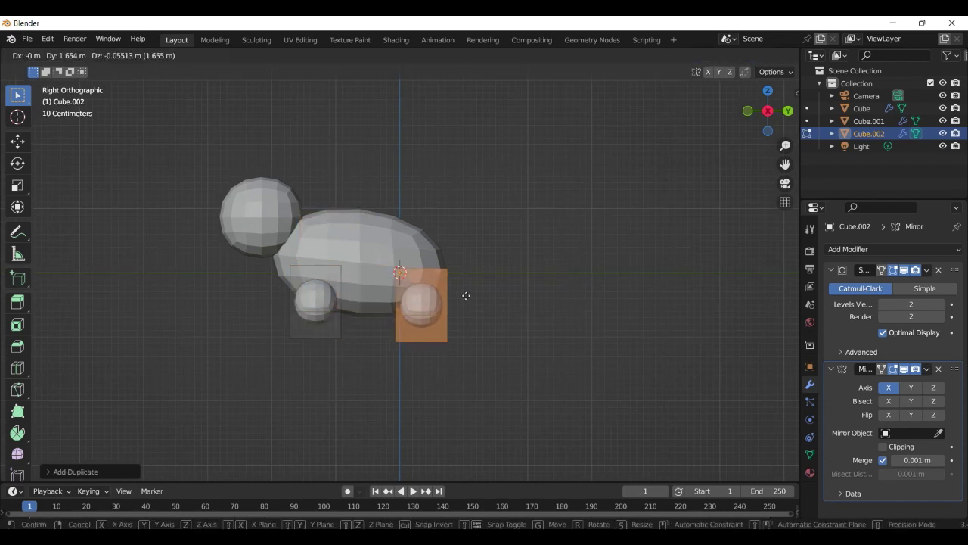
pyautogui.click(461, 295)
pyautogui.moveTo(488, 315); pyautogui.dragTo(469, 309, button='middle')
pyautogui.press('KP_3')
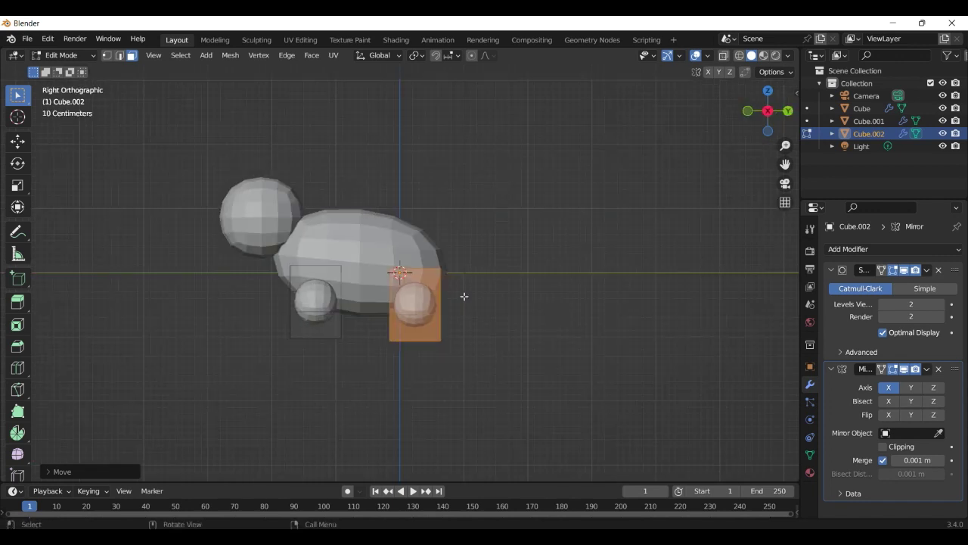
# - Duplicate the rear face of the body object in place
pyautogui.moveTo(294, 278); pyautogui.dragTo(219, 295, button='middle')
pyautogui.click(76, 54)
pyautogui.click(66, 71)
pyautogui.click(410, 278)
pyautogui.click(65, 54)
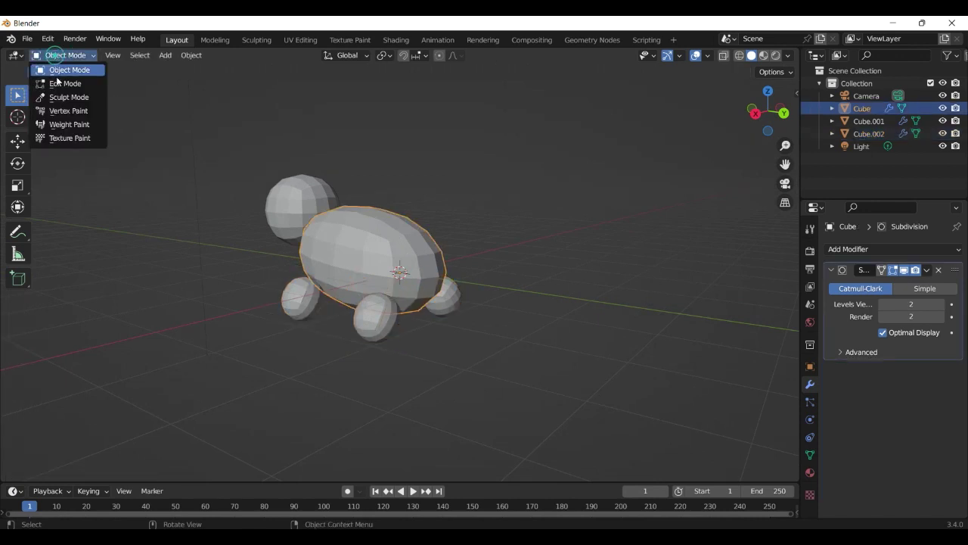
pyautogui.click(65, 81)
pyautogui.click(442, 261)
pyautogui.press('KP_1')
pyautogui.press('KP_3')
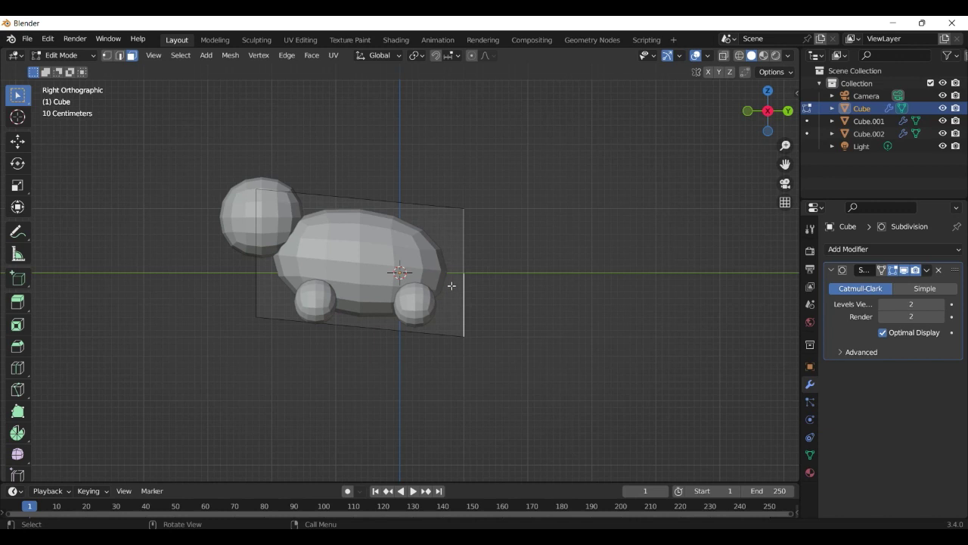
pyautogui.hotkey('shift', 'd')
pyautogui.rightClick(482, 243)
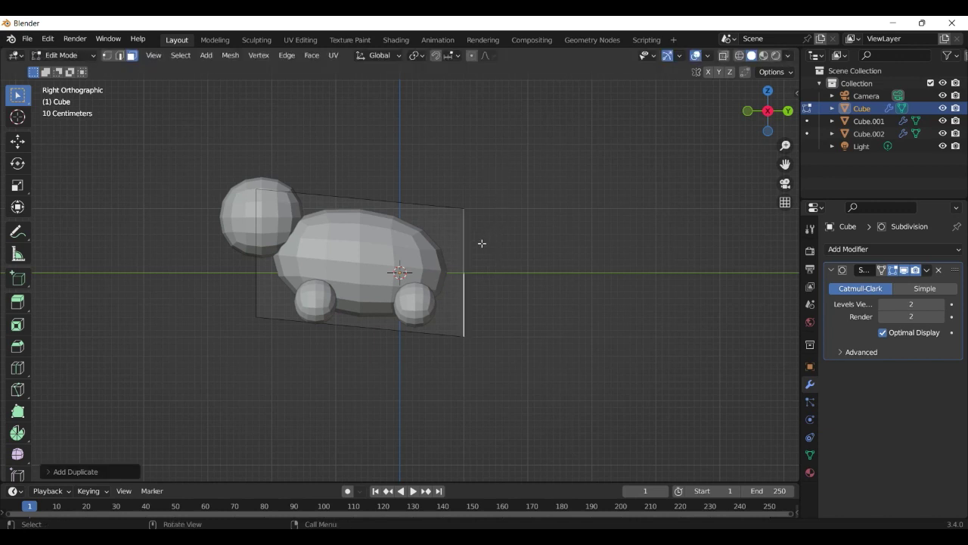
# - Separate the duplicated rear face from the body as its own object and return to Object Mode
pyautogui.press('p')
pyautogui.click(348, 149)
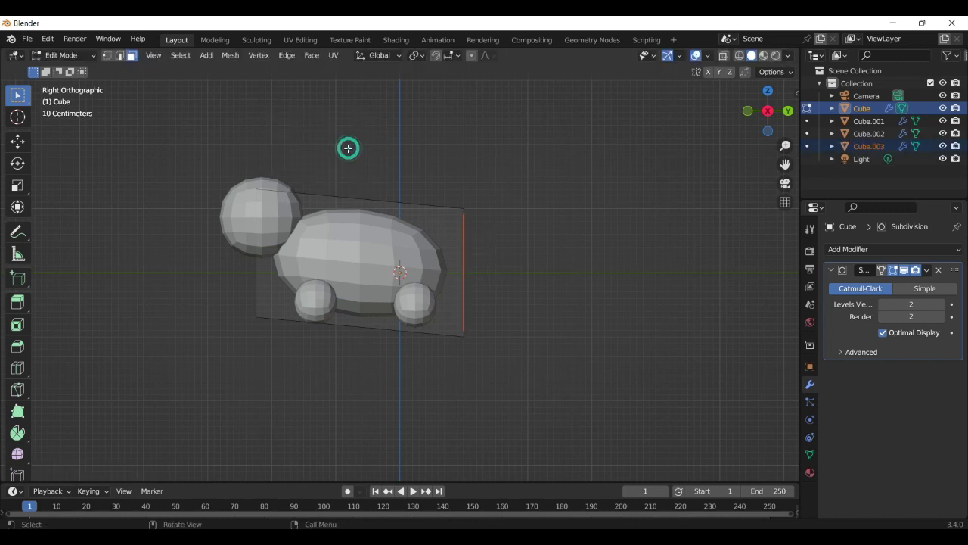
pyautogui.click(65, 59)
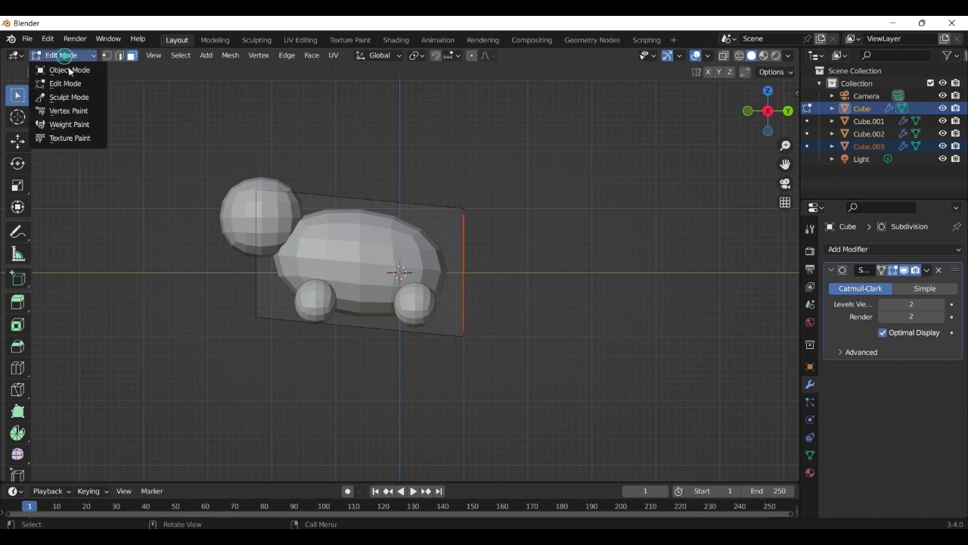
pyautogui.click(68, 68)
# - Extrude the separated rear face backward into a block for the tail in the side view
pyautogui.moveTo(401, 223); pyautogui.dragTo(301, 244, button='middle')
pyautogui.click(472, 255)
pyautogui.press('KP_3')
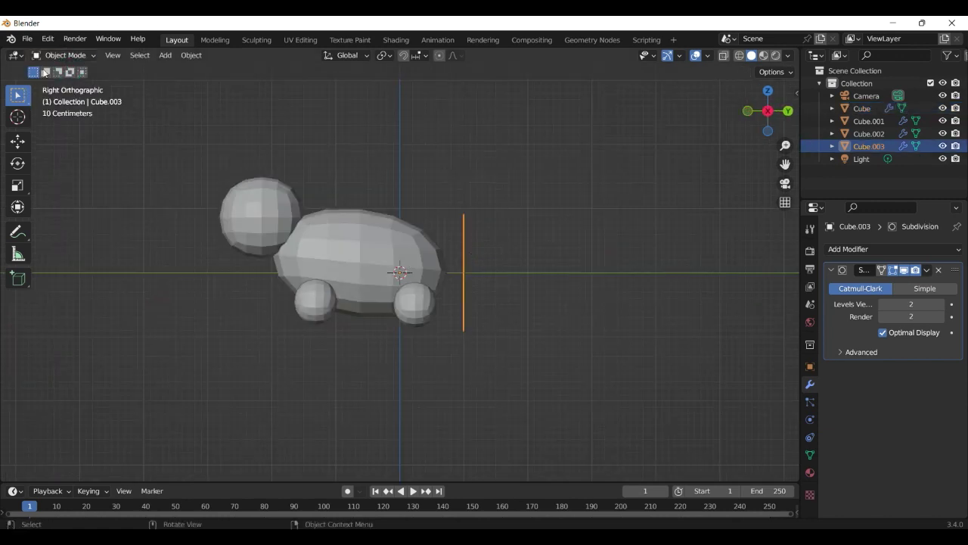
pyautogui.click(51, 57)
pyautogui.click(47, 72)
pyautogui.press('e')
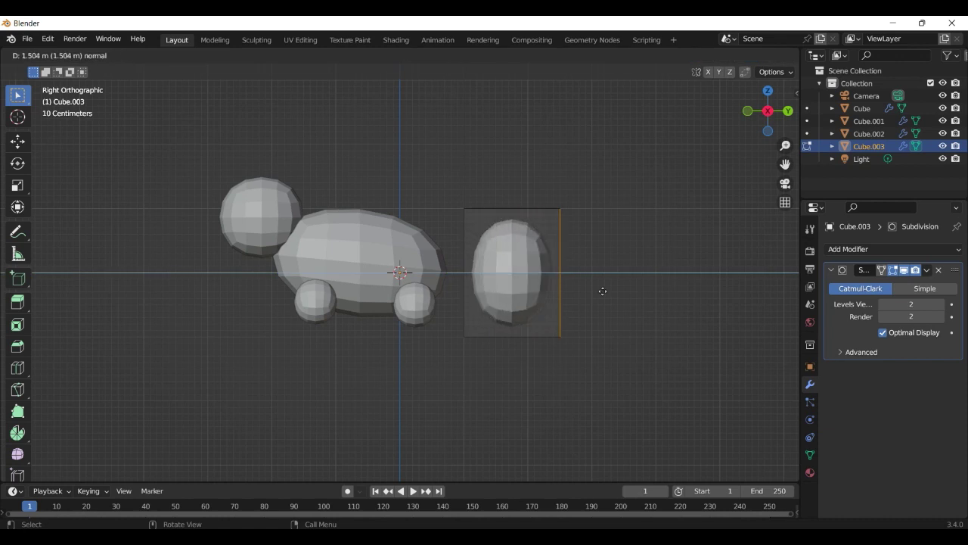
pyautogui.click(631, 295)
pyautogui.press('s')
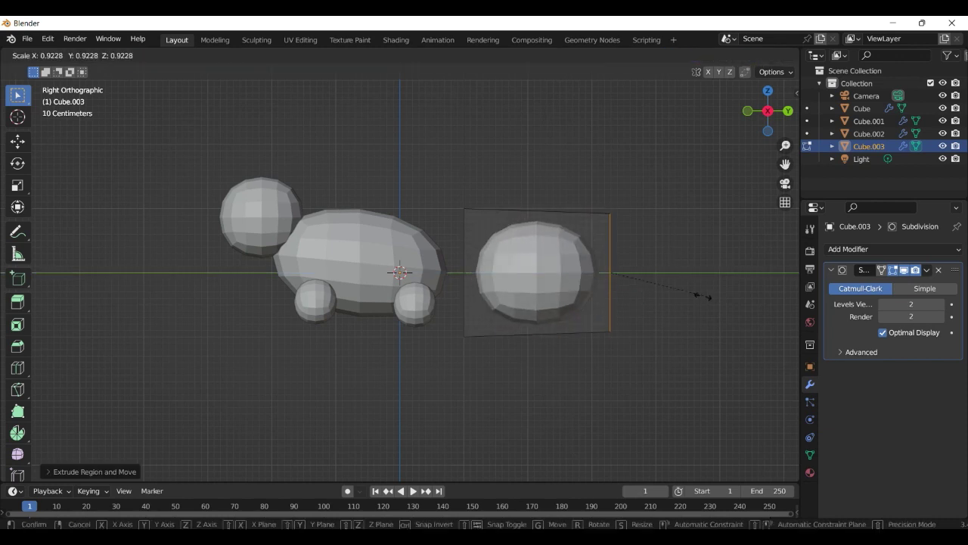
pyautogui.press('Escape')
# - Scale the whole tail block down to about 0.42 and move it against the rear of the body
pyautogui.press('a')
pyautogui.press('s')
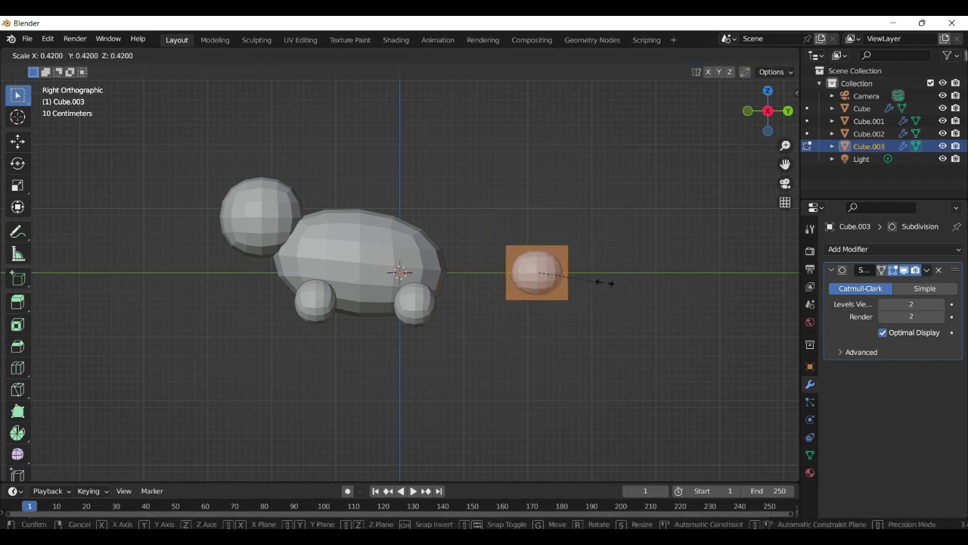
pyautogui.click(604, 283)
pyautogui.press('g')
pyautogui.click(486, 273)
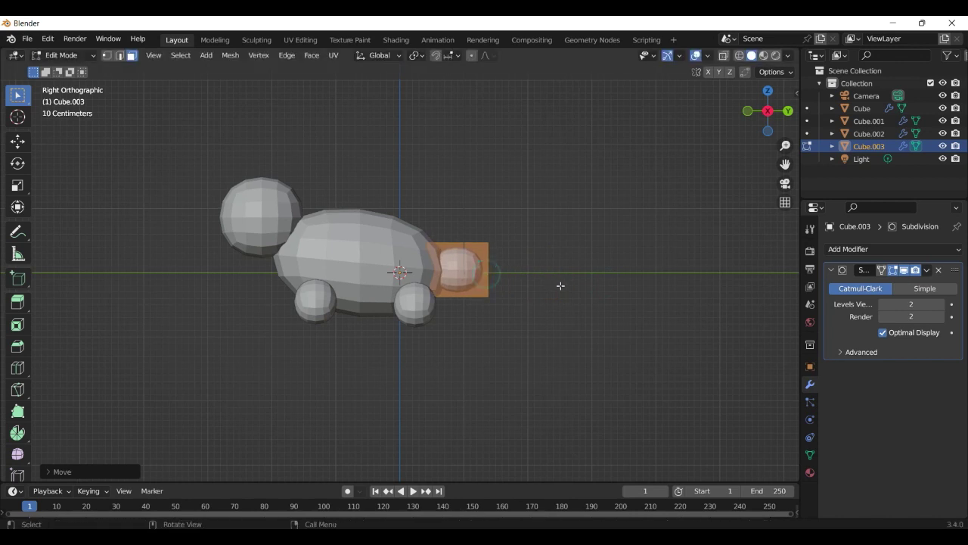
# - Rotate the tail block so it tilts, nudge it into the rear of the body and return to Object Mode
pyautogui.press('r')
pyautogui.click(543, 362)
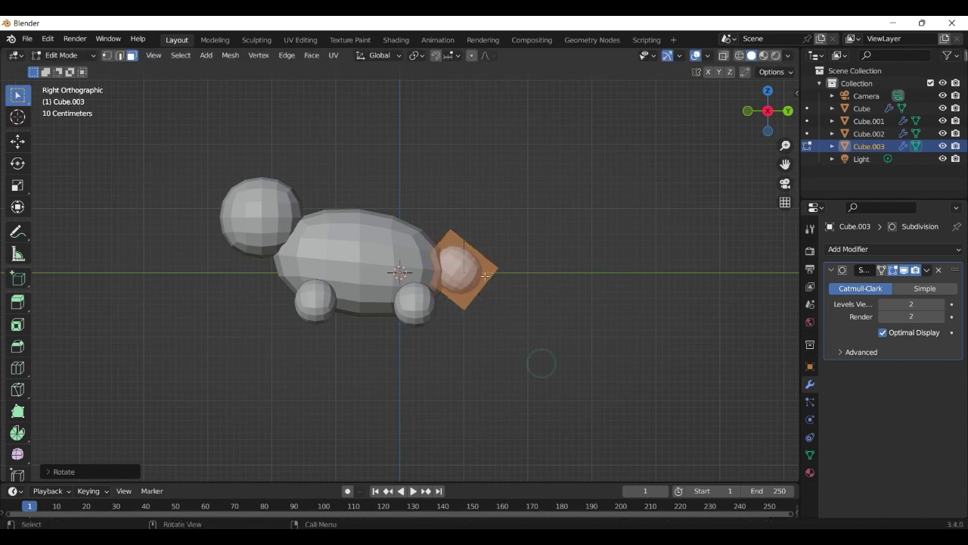
pyautogui.press('g')
pyautogui.click(472, 285)
pyautogui.moveTo(471, 285); pyautogui.dragTo(533, 317, button='middle')
pyautogui.click(64, 56)
pyautogui.click(69, 70)
# - Edit the head object and duplicate its side face in place
pyautogui.click(318, 198)
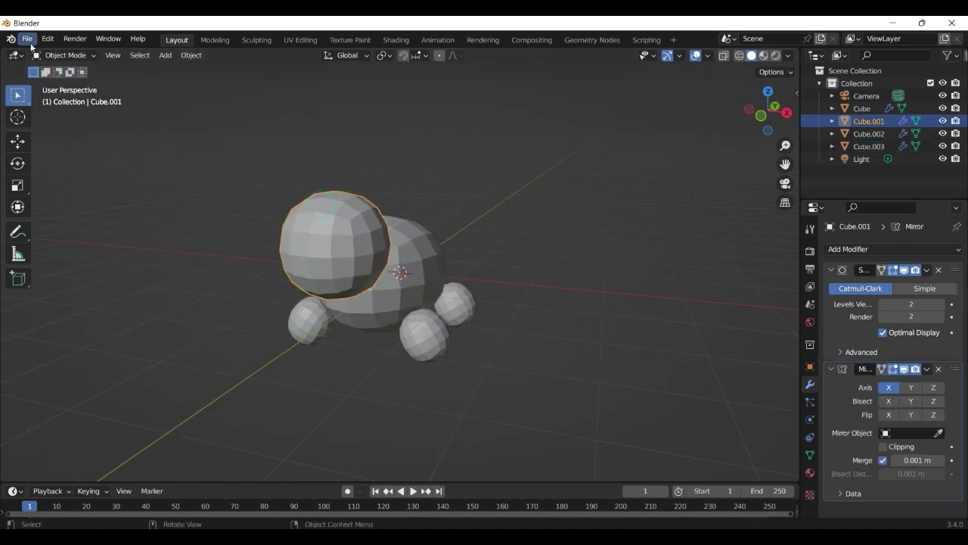
pyautogui.click(47, 54)
pyautogui.click(65, 83)
pyautogui.press('KP_5')
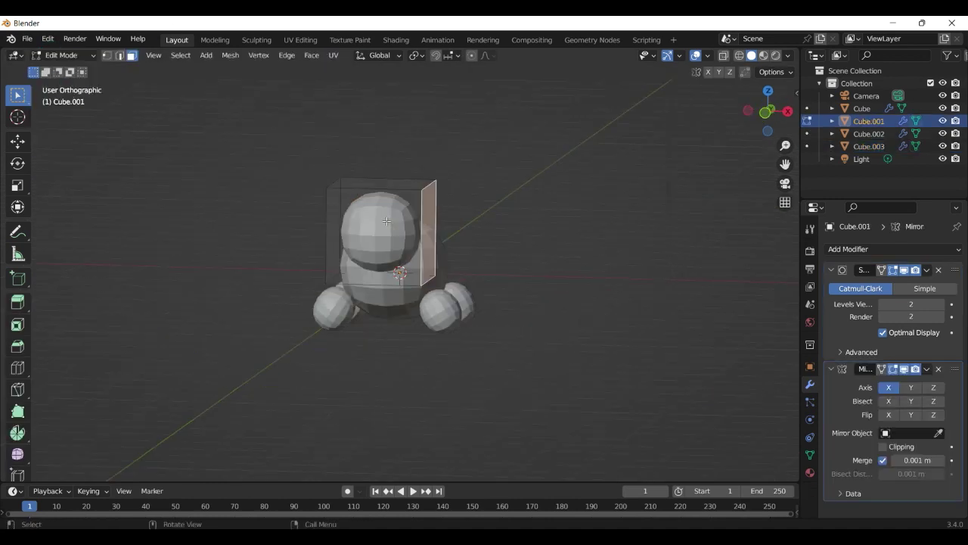
pyautogui.press('KP_1')
pyautogui.moveTo(352, 266); pyautogui.dragTo(448, 171)
pyautogui.rightClick(452, 167)
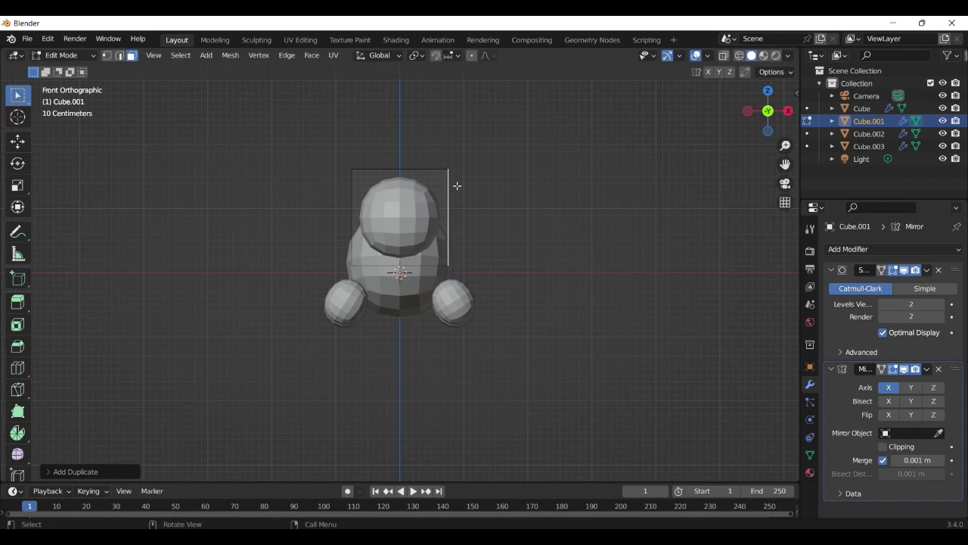
# - Separate the duplicated side face from the head as its own object and return to Object Mode
pyautogui.press('p')
pyautogui.click(321, 155)
pyautogui.click(65, 55)
pyautogui.click(69, 70)
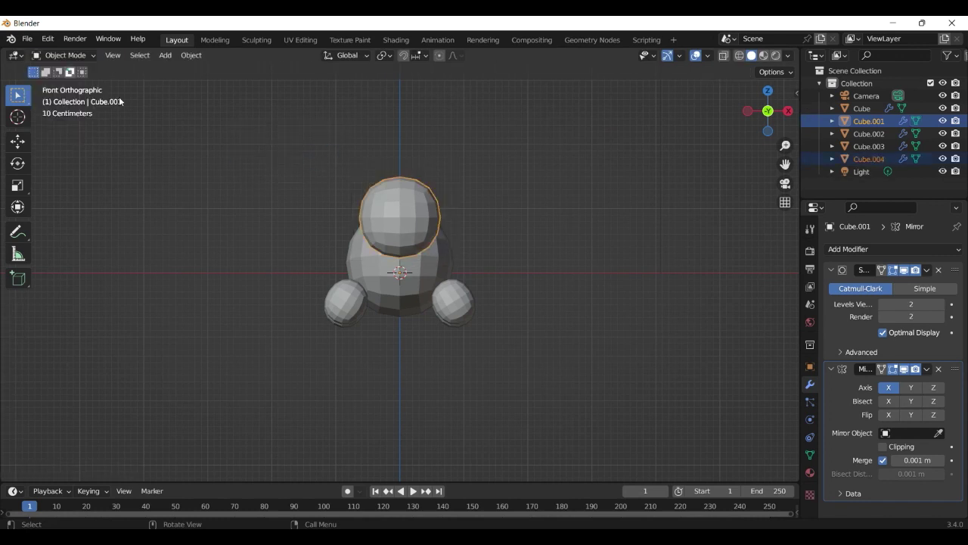
# - Extrude the separated side face outward in the front view to form the mirrored ear blocks
pyautogui.moveTo(379, 196); pyautogui.dragTo(427, 204, button='middle')
pyautogui.press('KP_1')
pyautogui.click(64, 56)
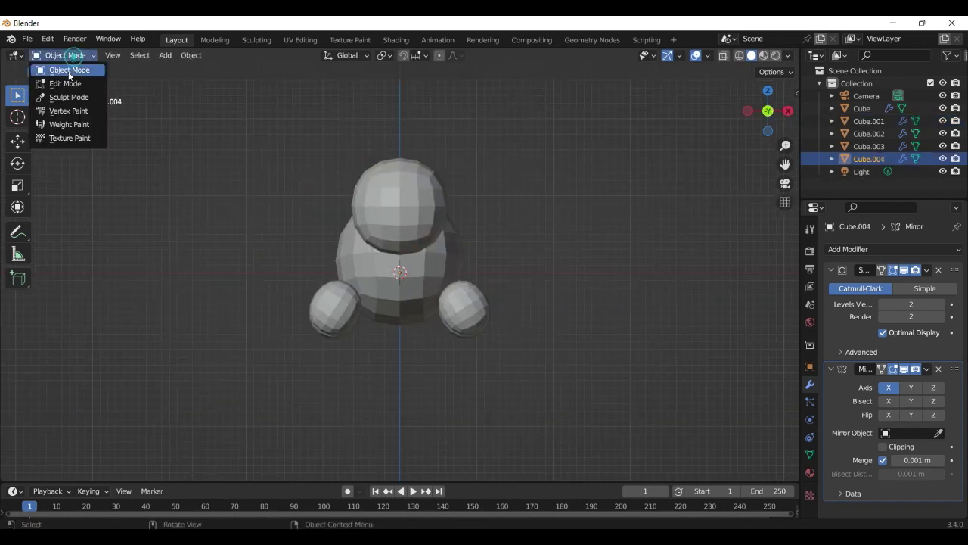
pyautogui.click(64, 83)
pyautogui.press('e')
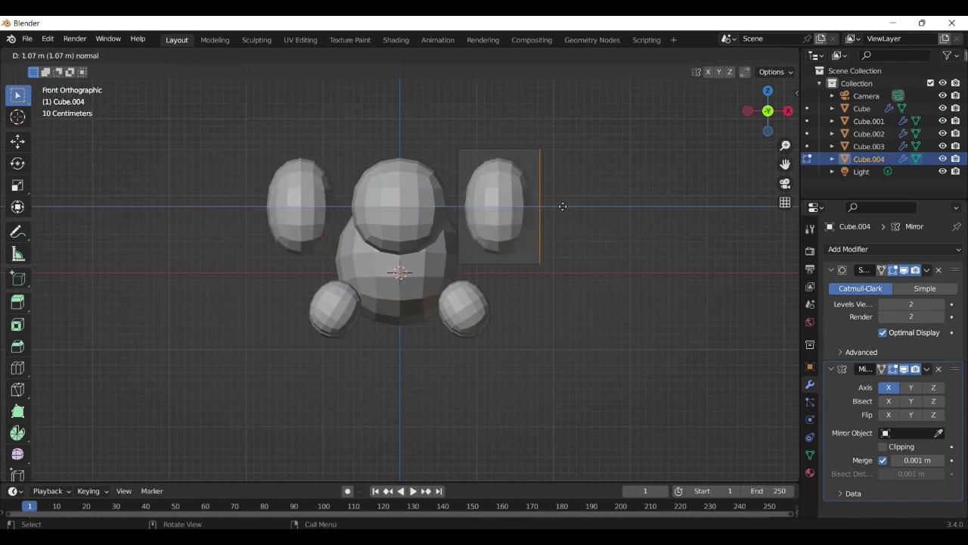
pyautogui.click(576, 205)
# - Thin the ear block front to back by moving its rear face about 1.1 m forward in the side view
pyautogui.moveTo(602, 216); pyautogui.dragTo(428, 217, button='middle')
pyautogui.press('KP_3')
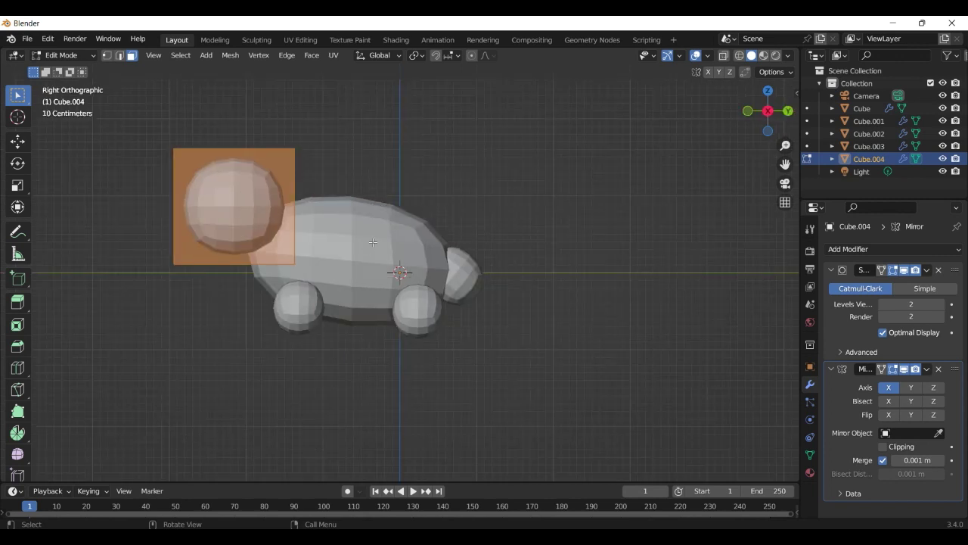
pyautogui.moveTo(426, 161); pyautogui.dragTo(280, 218, button='middle')
pyautogui.press('KP_3')
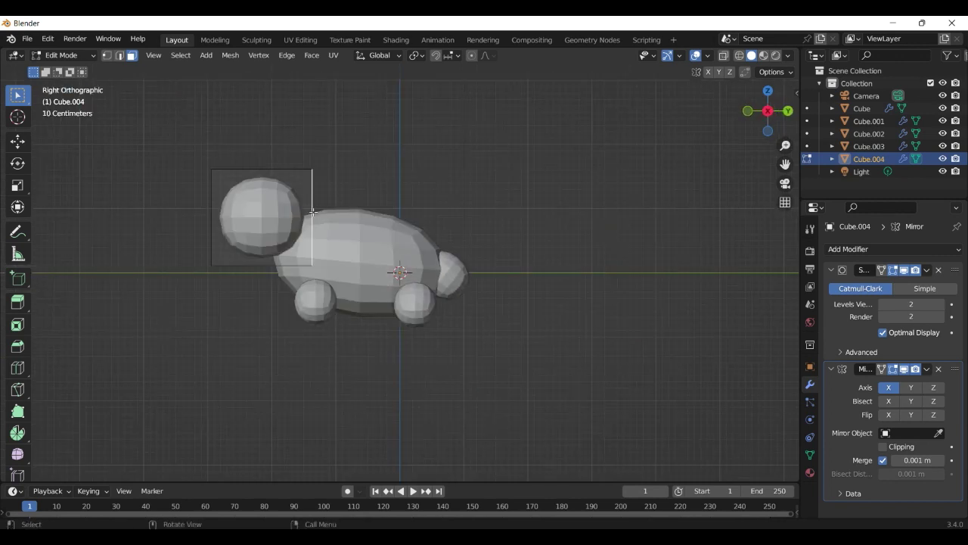
pyautogui.press('g')
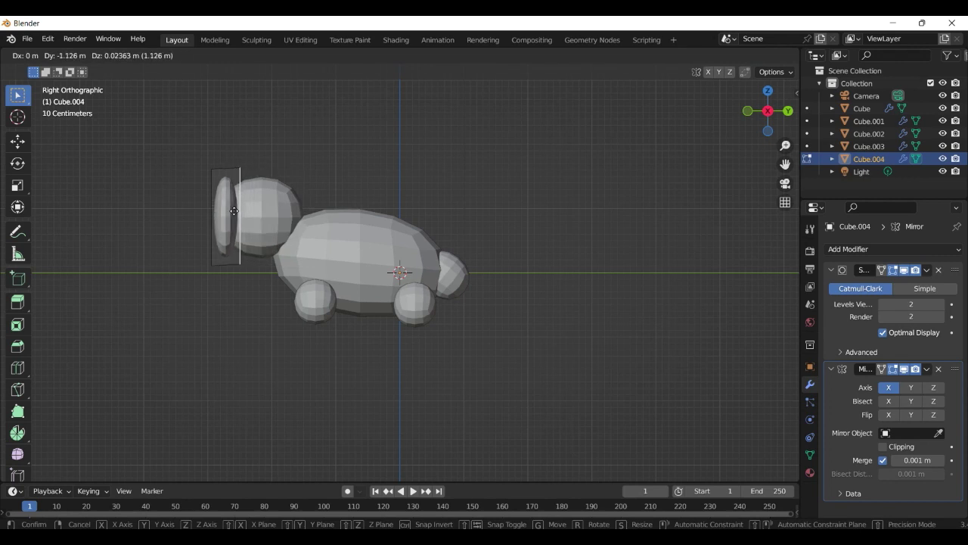
pyautogui.click(234, 211)
# - Narrow the whole ear block by scaling it along the X axis in the front view
pyautogui.moveTo(234, 211); pyautogui.dragTo(444, 245, button='middle')
pyautogui.press('a')
pyautogui.press('KP_1')
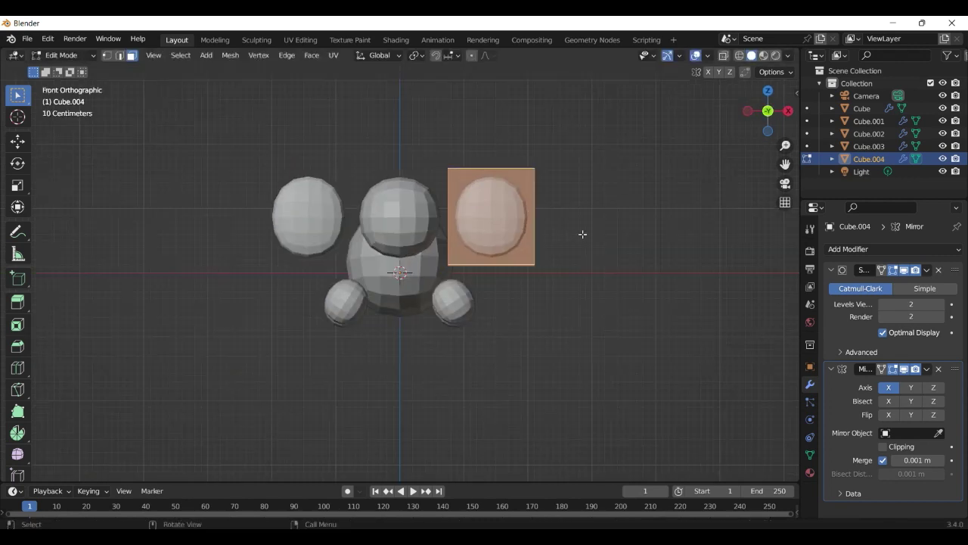
pyautogui.press('s')
pyautogui.press('x')
pyautogui.click(549, 228)
# - Shorten the ear block along the Z axis and scale it to about 0.6 along X
pyautogui.press('s')
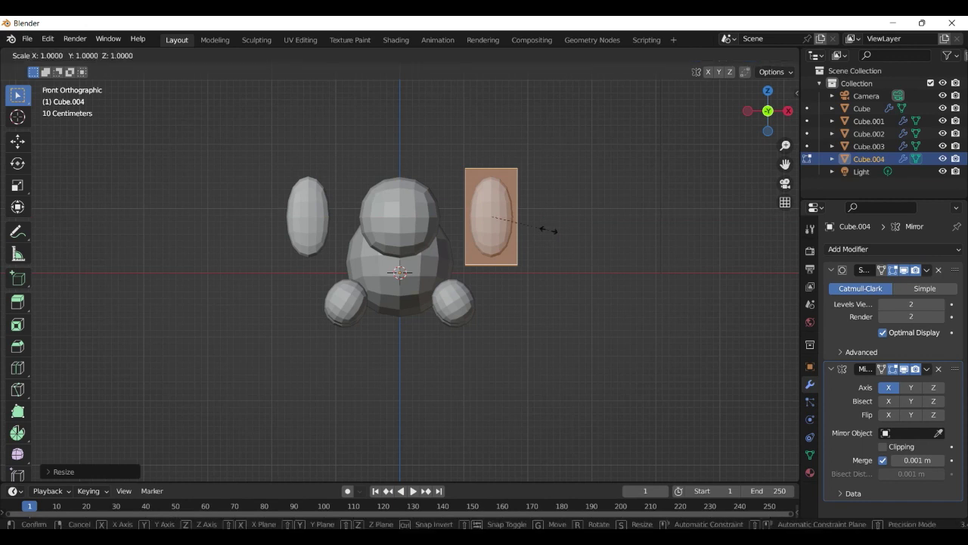
pyautogui.press('z')
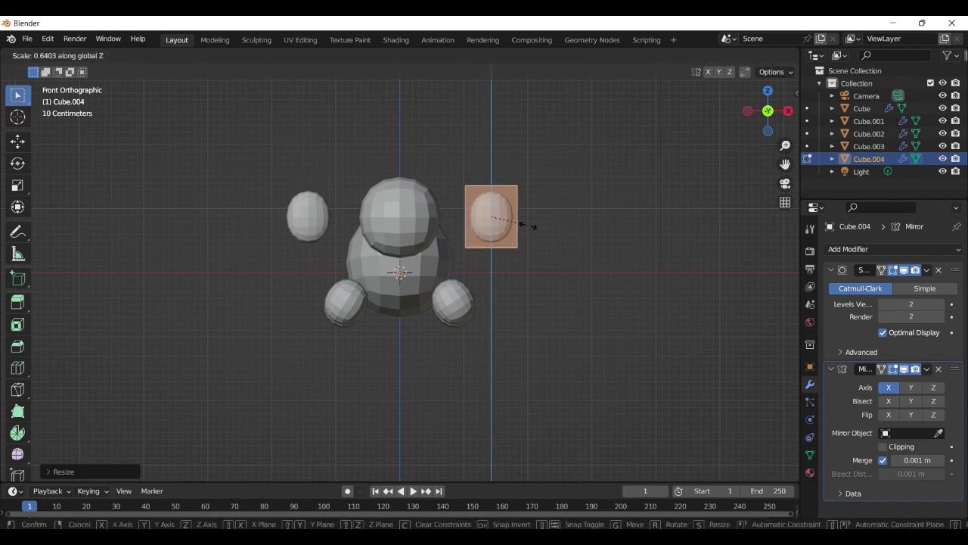
pyautogui.click(522, 215)
pyautogui.press('s')
pyautogui.press('x')
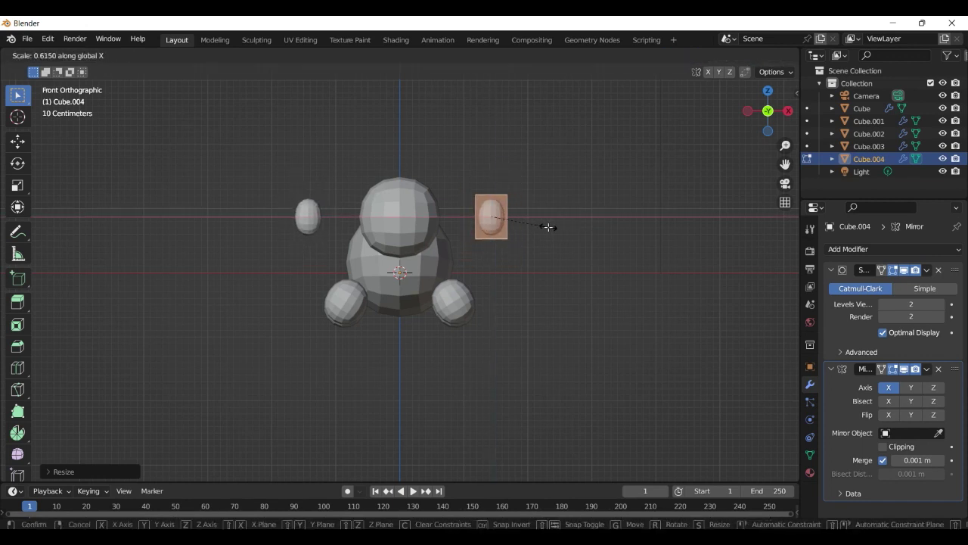
pyautogui.click(546, 224)
# - Move the ear onto the upper side of the head and rotate it slightly in the front view
pyautogui.scroll(2, 568, 216)
pyautogui.press('g')
pyautogui.click(488, 154)
pyautogui.press('r')
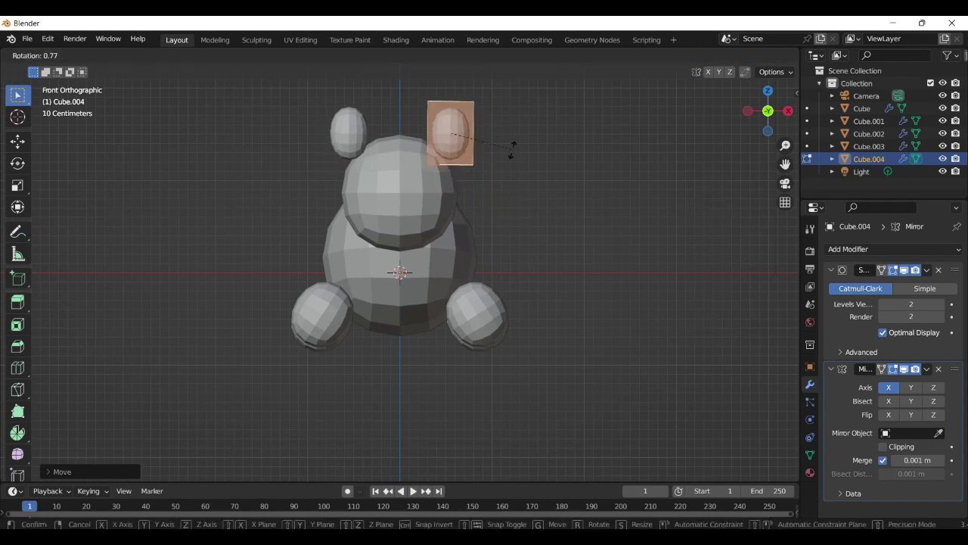
pyautogui.click(514, 174)
# - Move the ear backward onto the top of the head in the side view and return to Object Mode
pyautogui.moveTo(514, 174); pyautogui.dragTo(369, 217, button='middle')
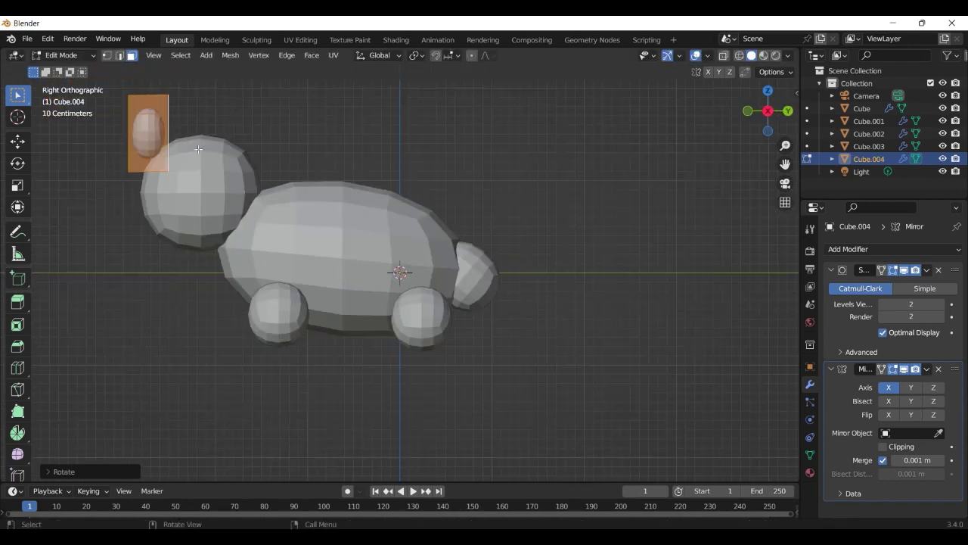
pyautogui.press('g')
pyautogui.click(257, 151)
pyautogui.moveTo(257, 151); pyautogui.dragTo(381, 262, button='middle')
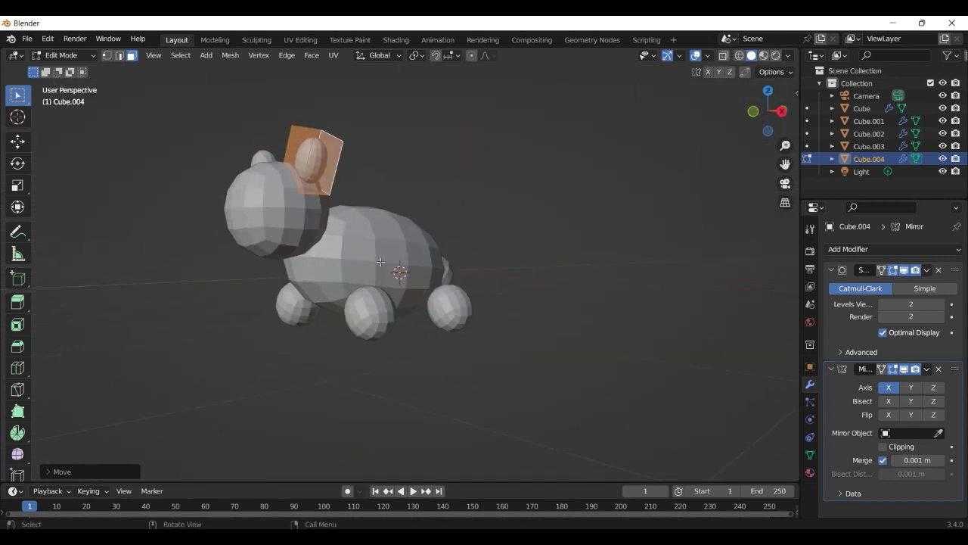
pyautogui.click(60, 55)
pyautogui.click(62, 69)
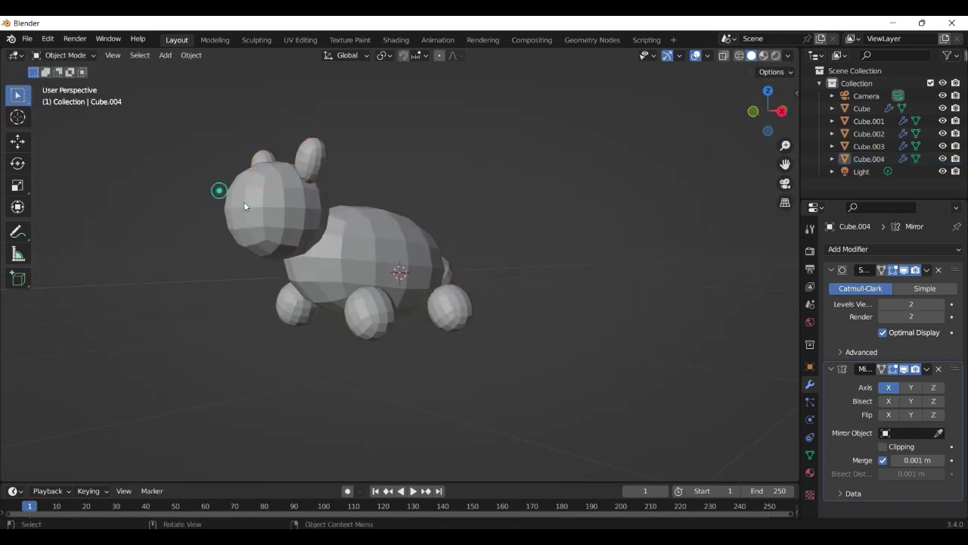
# - Scale down the front face of the head to taper the muzzle and leave Edit Mode
pyautogui.click(243, 201)
pyautogui.press('KP_3')
pyautogui.click(66, 57)
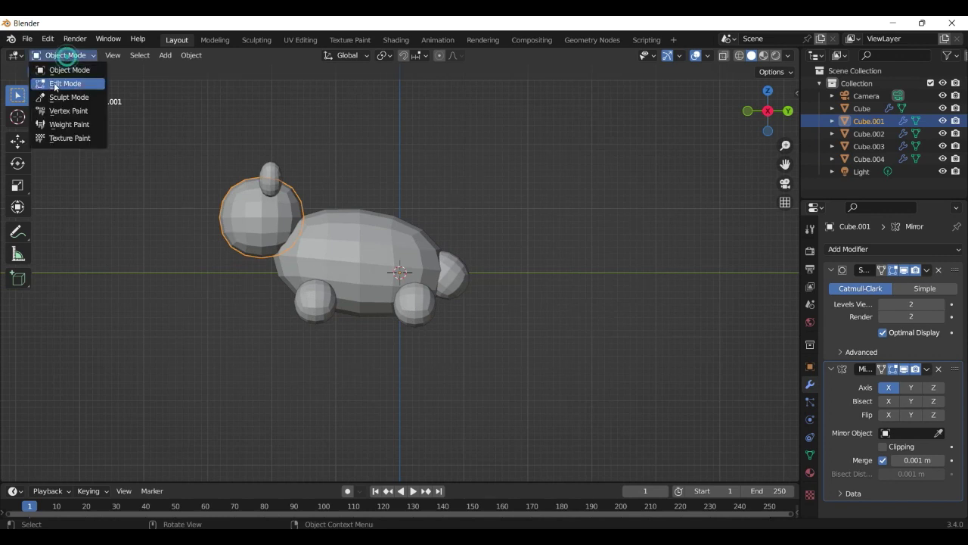
pyautogui.click(65, 84)
pyautogui.moveTo(181, 211); pyautogui.dragTo(223, 221, button='middle')
pyautogui.click(194, 204)
pyautogui.press('KP_3')
pyautogui.press('s')
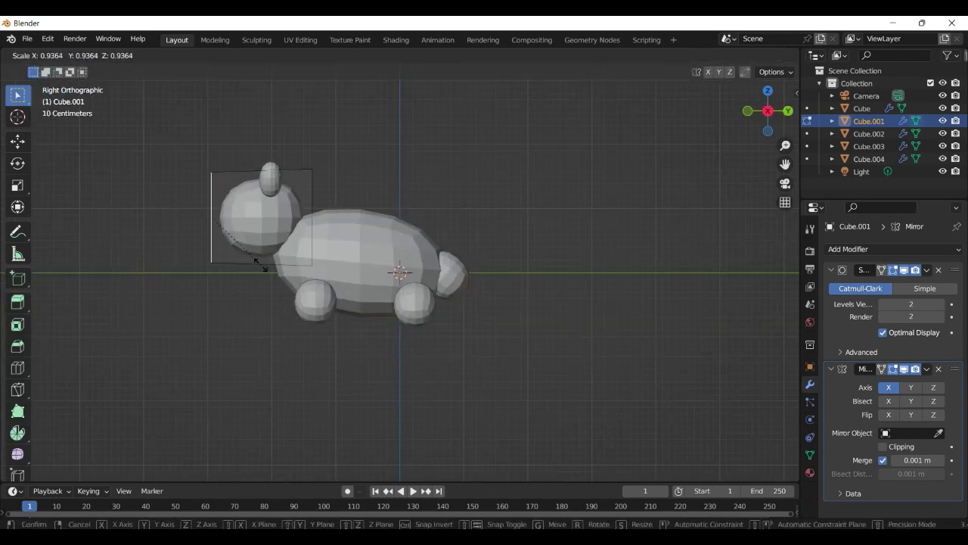
pyautogui.click(245, 255)
pyautogui.moveTo(245, 255); pyautogui.dragTo(283, 259, button='middle')
pyautogui.scroll(-5, 282, 258)
pyautogui.press('Tab')
# - Clear the camera's rotation and location so it sits at the world origin
pyautogui.click(350, 184)
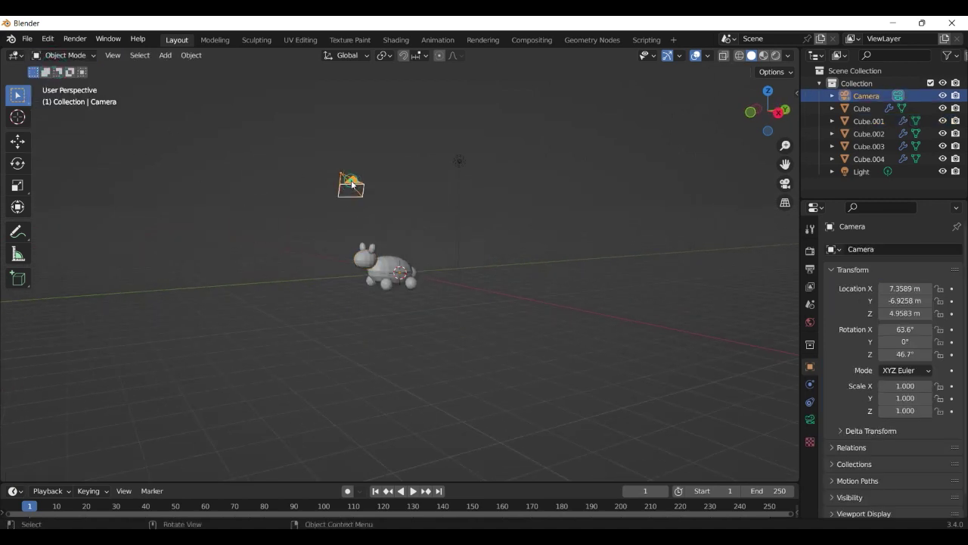
pyautogui.press('r')
pyautogui.press('Escape')
pyautogui.hotkey('alt', 'r')
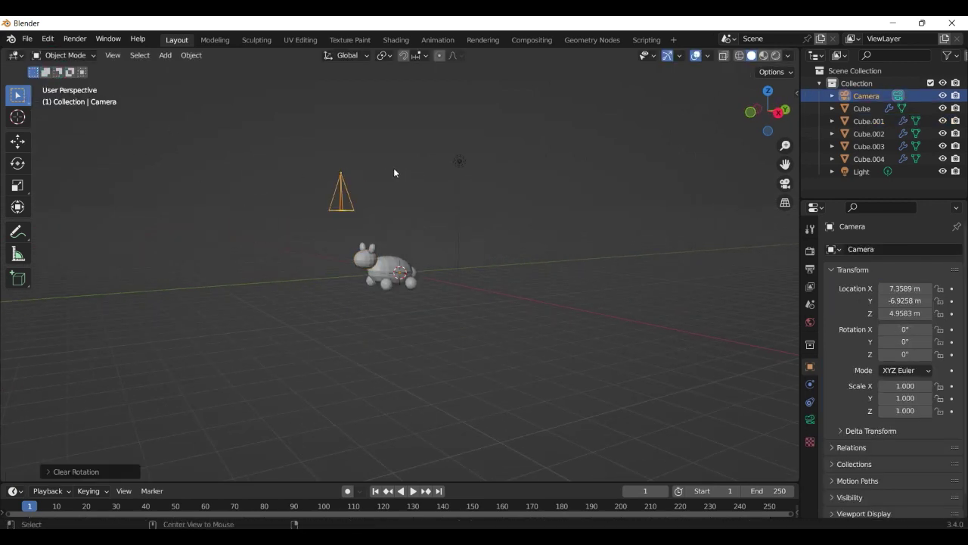
pyautogui.hotkey('alt', 'g')
# - Rotate the camera 90° about the X axis and 90° about the Z axis
pyautogui.write('rx90')
pyautogui.press('Return')
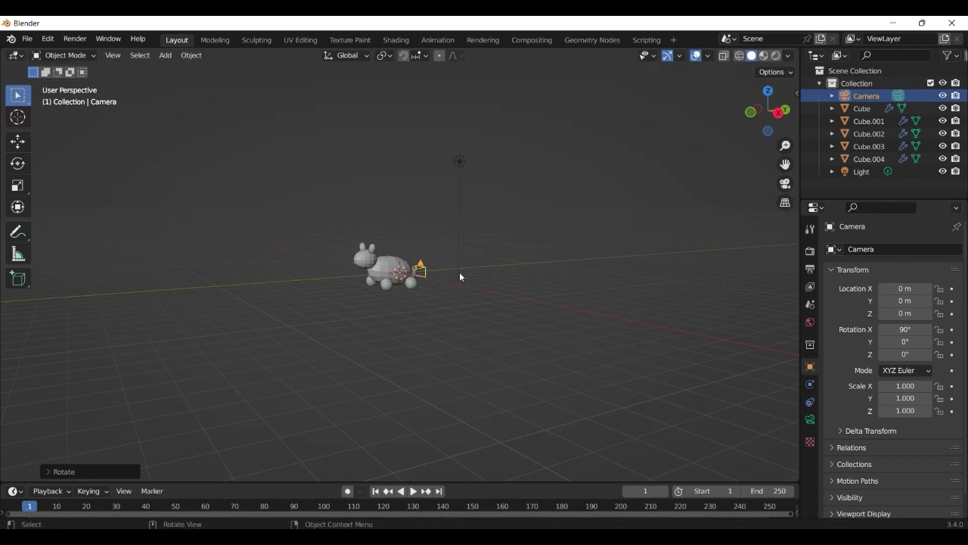
pyautogui.write('rz90')
pyautogui.press('Return')
# - Move the camera to about X 10.1 m, Y -0.87 m, Z 0.25 m so it frames the animal from the side
pyautogui.press('KP_7')
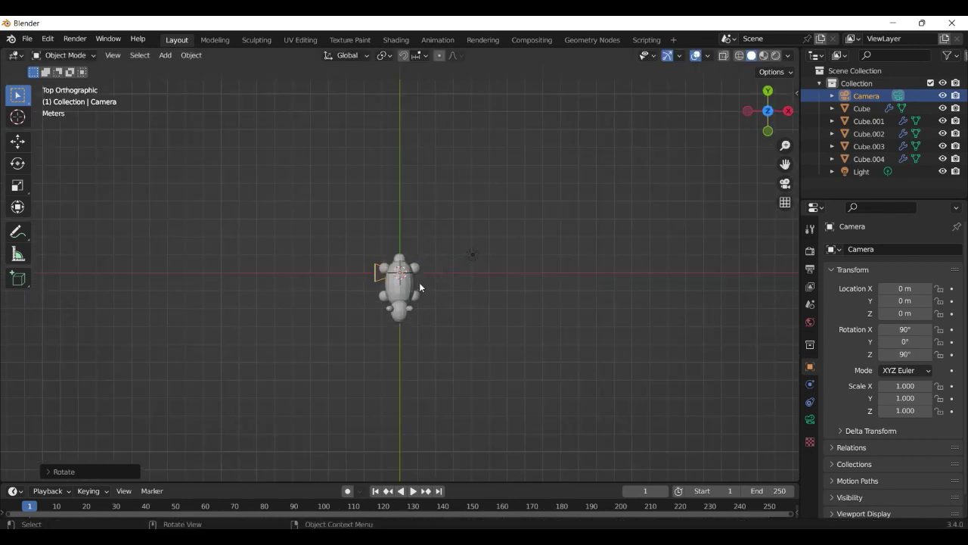
pyautogui.press('g')
pyautogui.click(612, 287)
pyautogui.press('KP_0')
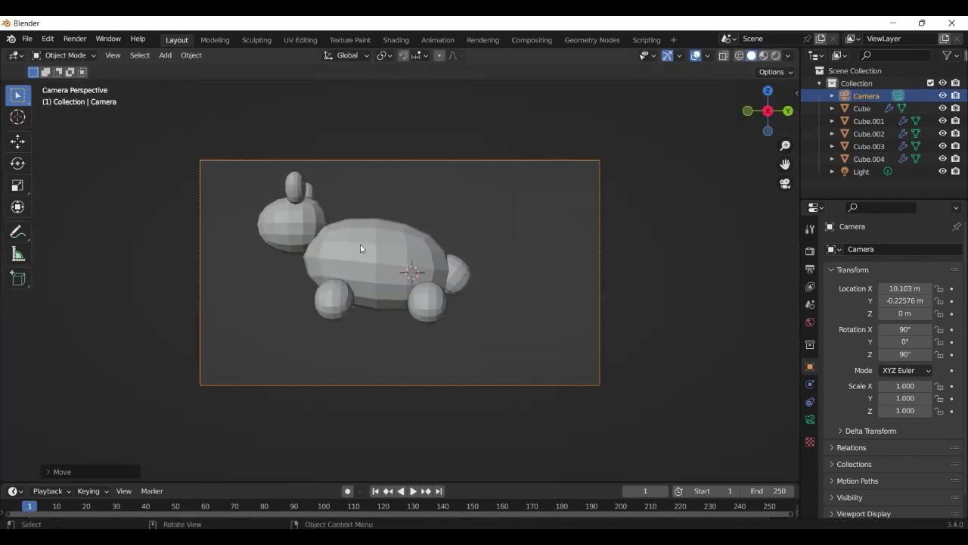
pyautogui.press('g')
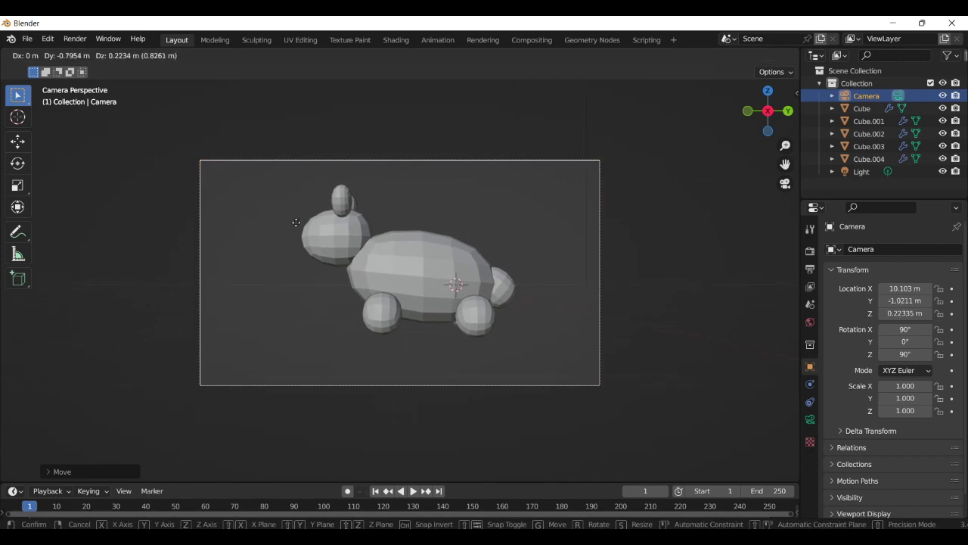
pyautogui.click(310, 220)
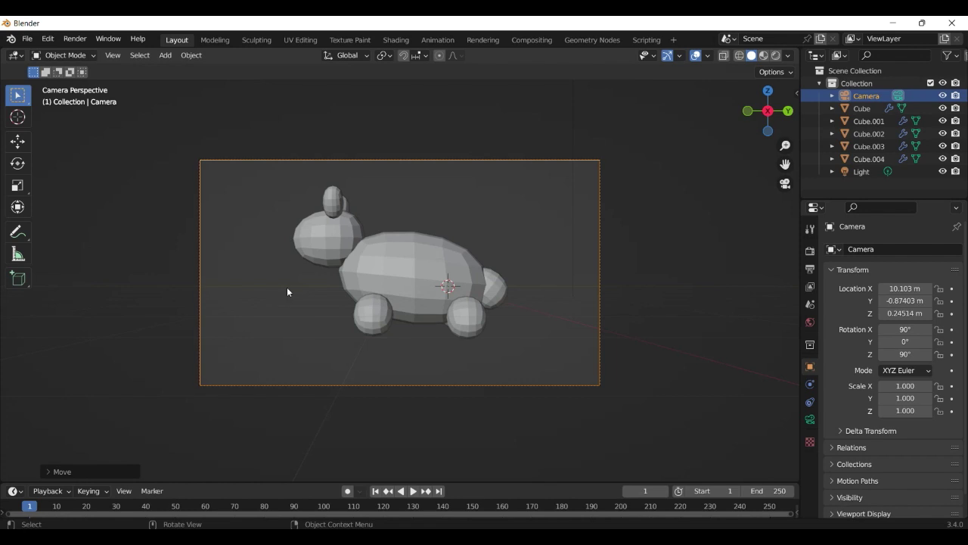
# - Set the body material's base color to a light orange and switch the viewport to Material Preview shading
pyautogui.moveTo(287, 289); pyautogui.dragTo(353, 211, button='middle')
pyautogui.click(416, 260)
pyautogui.moveTo(574, 355); pyautogui.dragTo(680, 303, button='middle')
pyautogui.click(809, 473)
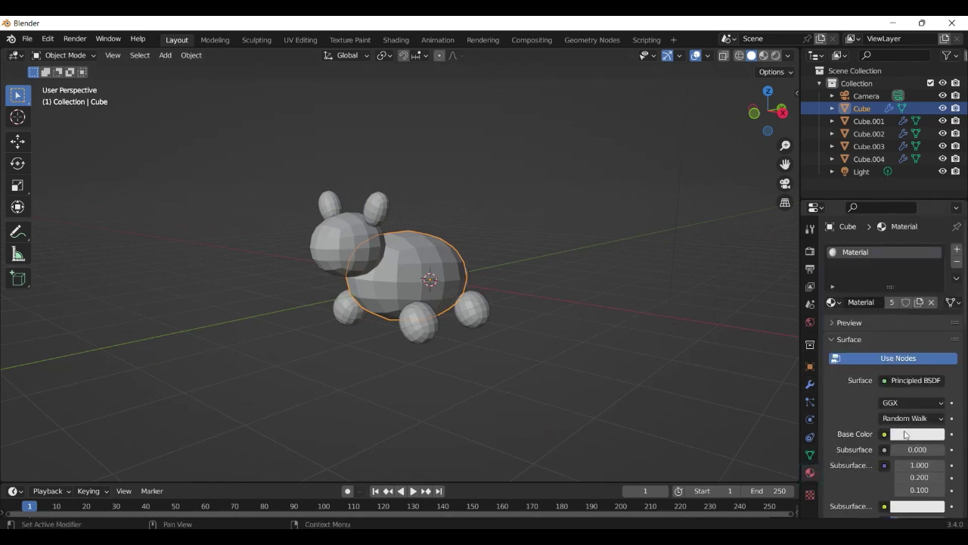
pyautogui.click(905, 434)
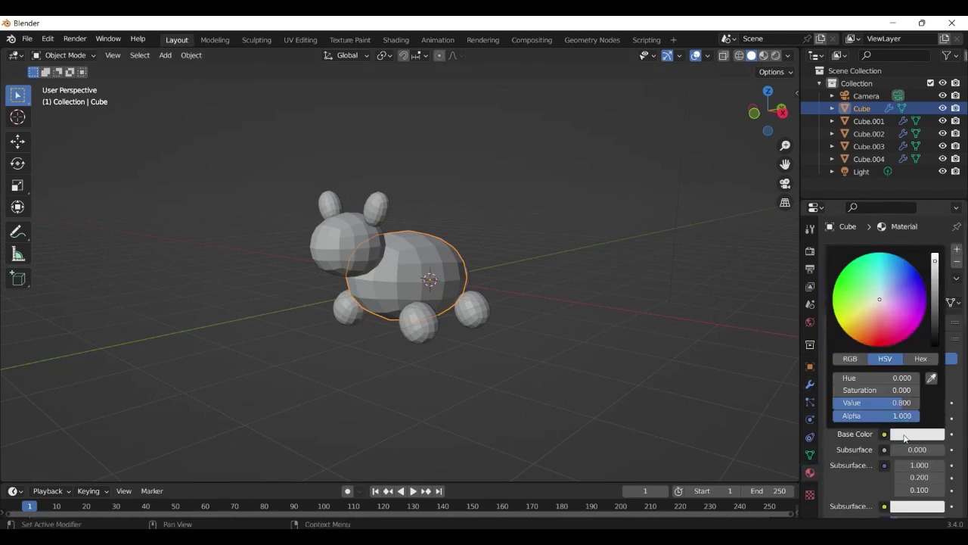
pyautogui.click(868, 318)
pyautogui.click(763, 55)
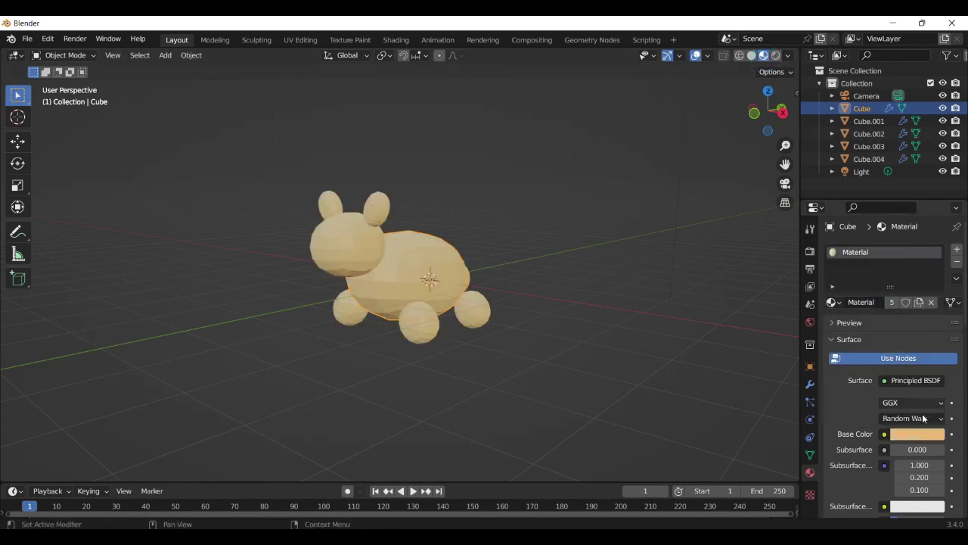
# - Darken the body material's base color to brown and check the animal through the camera
pyautogui.click(917, 434)
pyautogui.moveTo(933, 274); pyautogui.dragTo(933, 301)
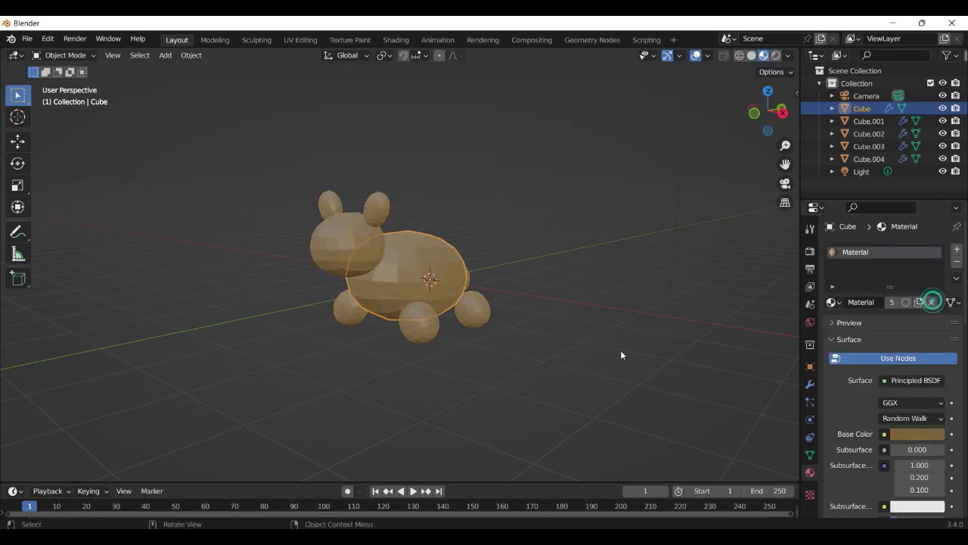
pyautogui.moveTo(620, 355); pyautogui.dragTo(575, 339, button='middle')
pyautogui.press('KP_0')
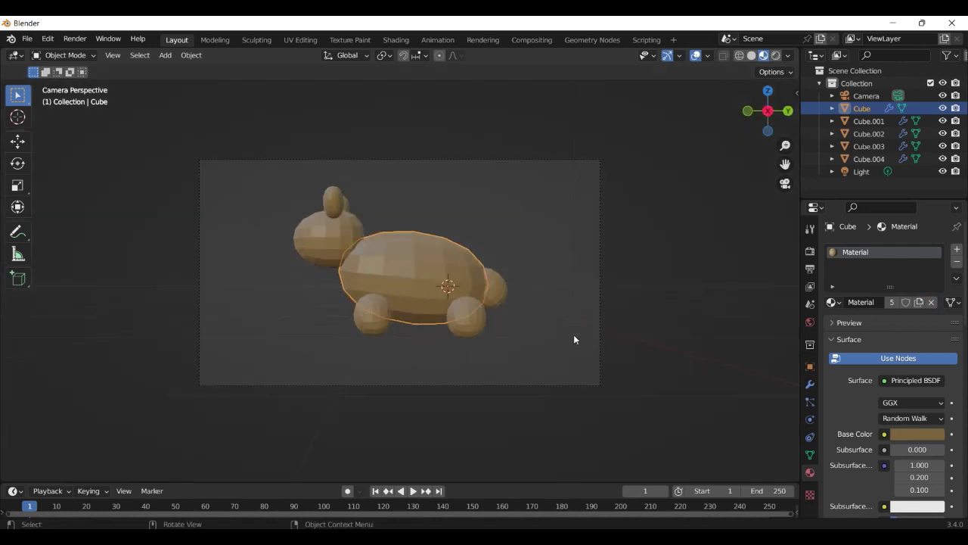
pyautogui.scroll(-3, 571, 362)
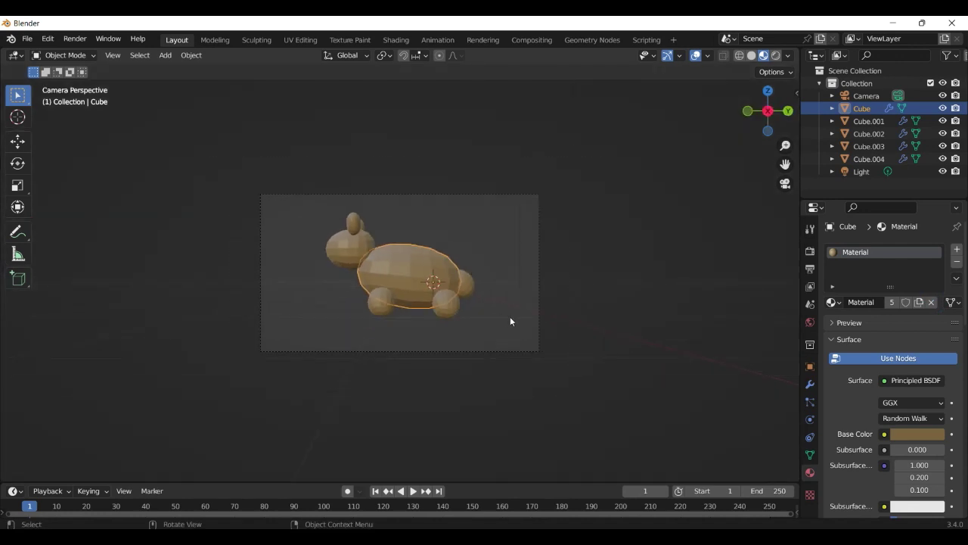
# - Apply both the Subdivision and the Mirror modifier on the animal's head
pyautogui.moveTo(512, 320); pyautogui.dragTo(431, 286, button='middle')
pyautogui.click(390, 224)
pyautogui.click(809, 383)
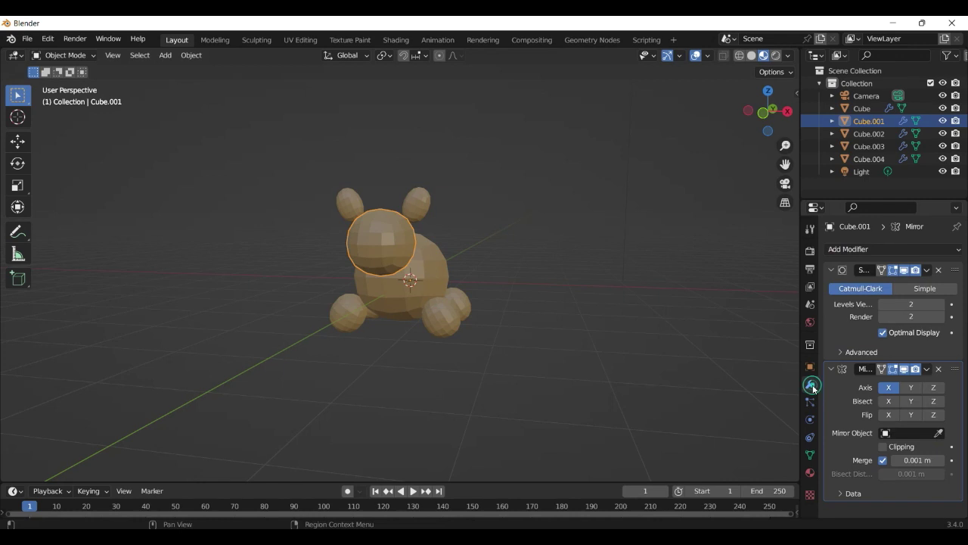
pyautogui.click(925, 270)
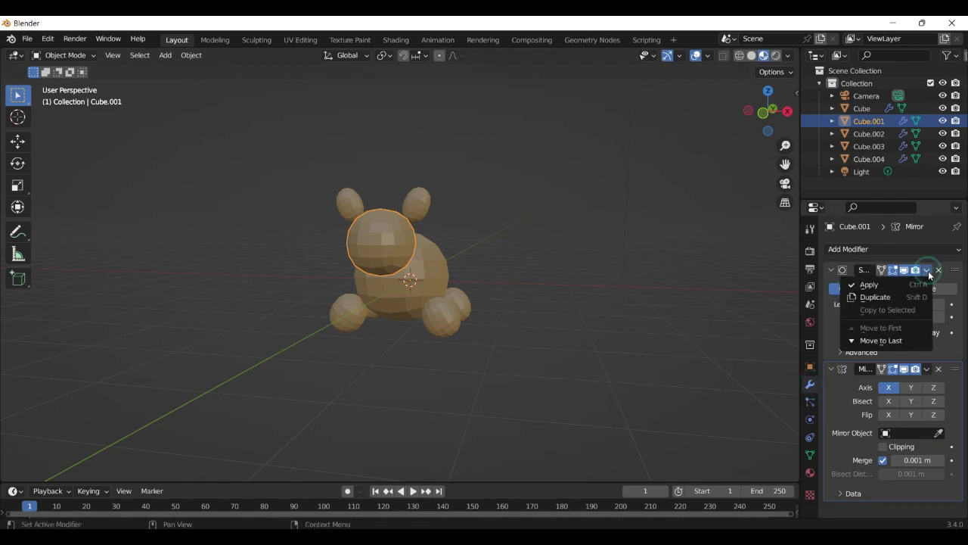
pyautogui.click(870, 285)
pyautogui.click(927, 270)
pyautogui.click(869, 285)
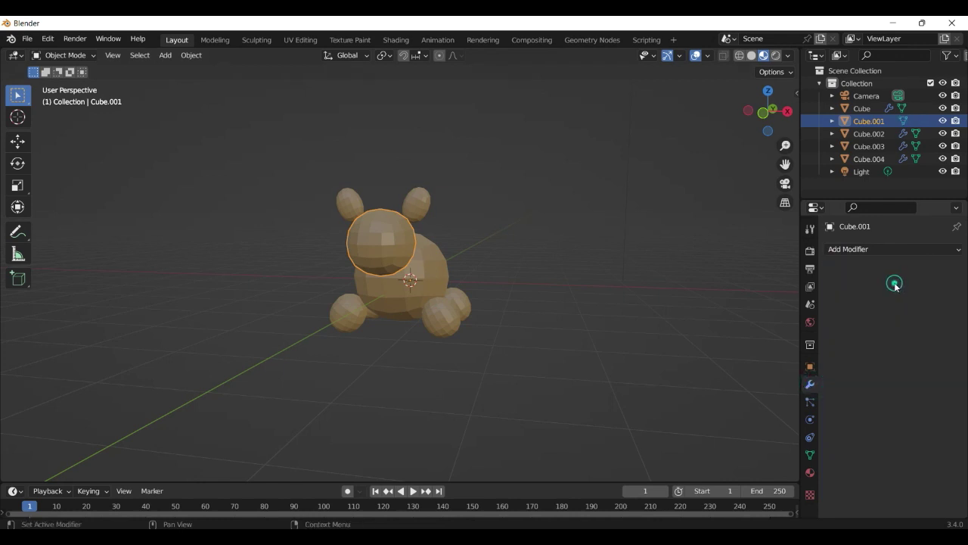
# - Apply the modifiers on the animal's body, ears and legs
pyautogui.click(441, 262)
pyautogui.click(927, 270)
pyautogui.click(869, 285)
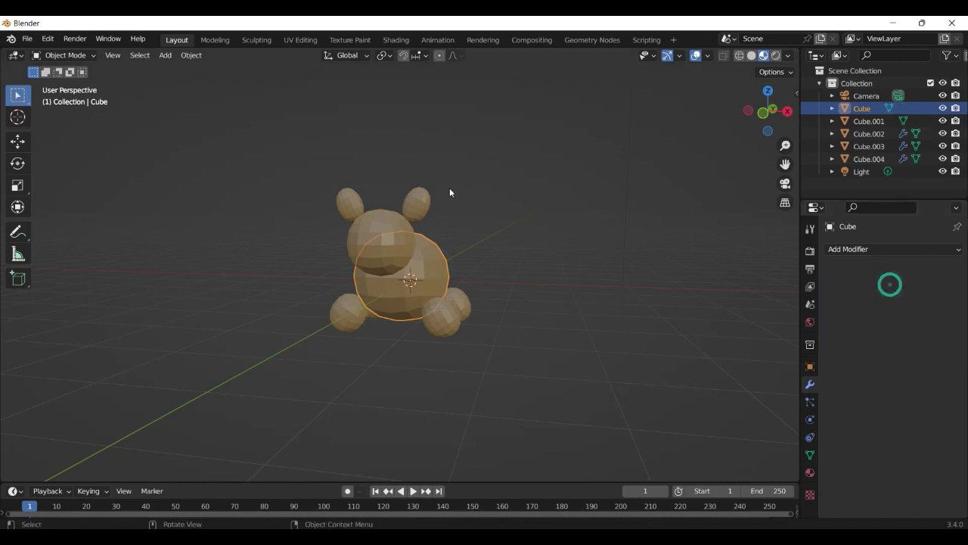
pyautogui.click(417, 202)
pyautogui.click(928, 270)
pyautogui.click(869, 284)
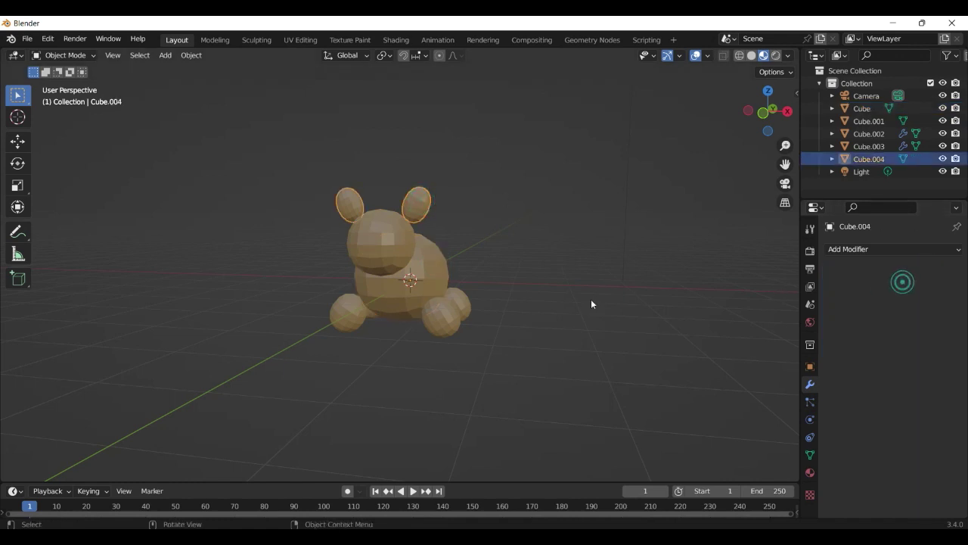
pyautogui.click(449, 313)
pyautogui.click(927, 270)
pyautogui.click(869, 285)
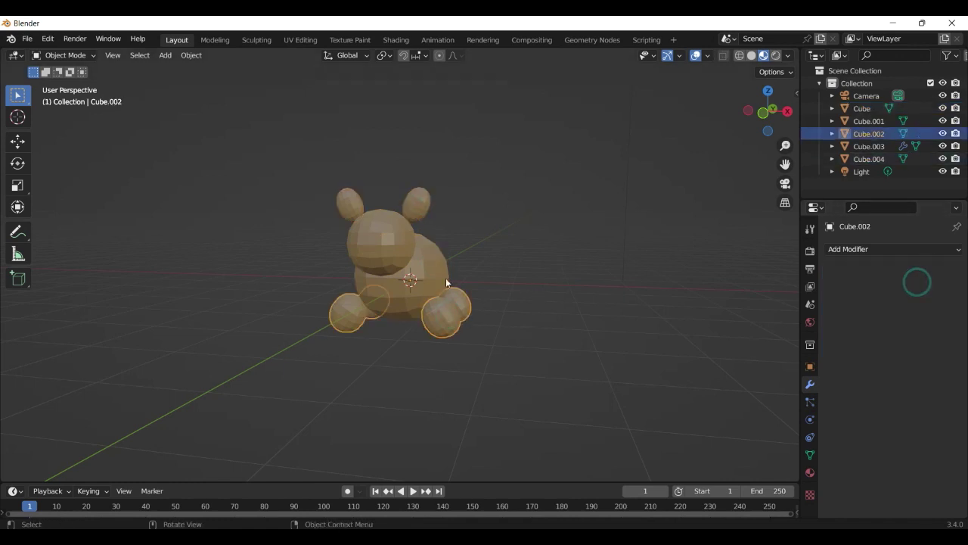
# - Check the ears, head, body and legs for modifiers that are still unapplied and view the animal from the side
pyautogui.click(422, 201)
pyautogui.moveTo(422, 201); pyautogui.dragTo(637, 272, button='middle')
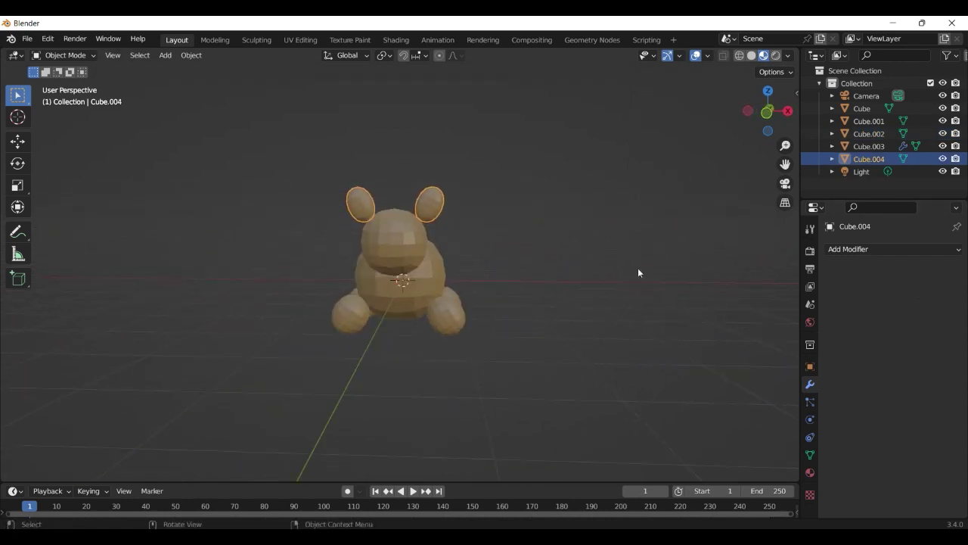
pyautogui.click(836, 249)
pyautogui.click(415, 237)
pyautogui.click(438, 283)
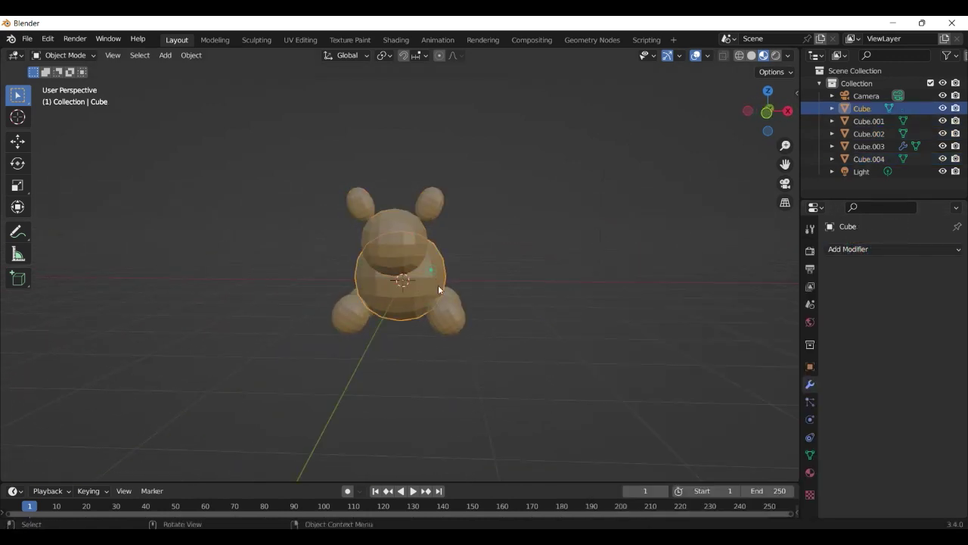
pyautogui.click(452, 310)
pyautogui.moveTo(452, 311); pyautogui.dragTo(265, 302, button='middle')
pyautogui.press('KP_0')
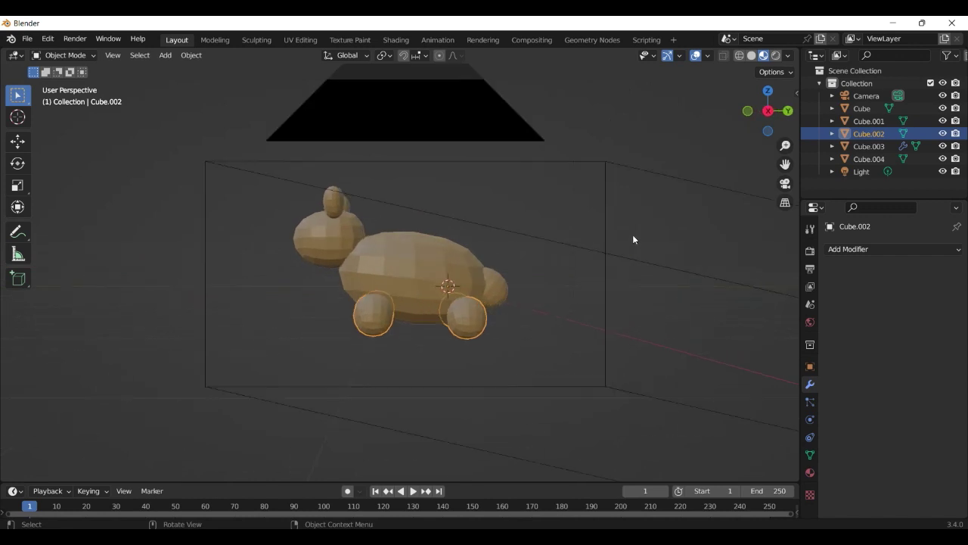
# - Select the scene light and change its type to Area
pyautogui.moveTo(620, 257); pyautogui.dragTo(499, 163, button='middle')
pyautogui.click(498, 150)
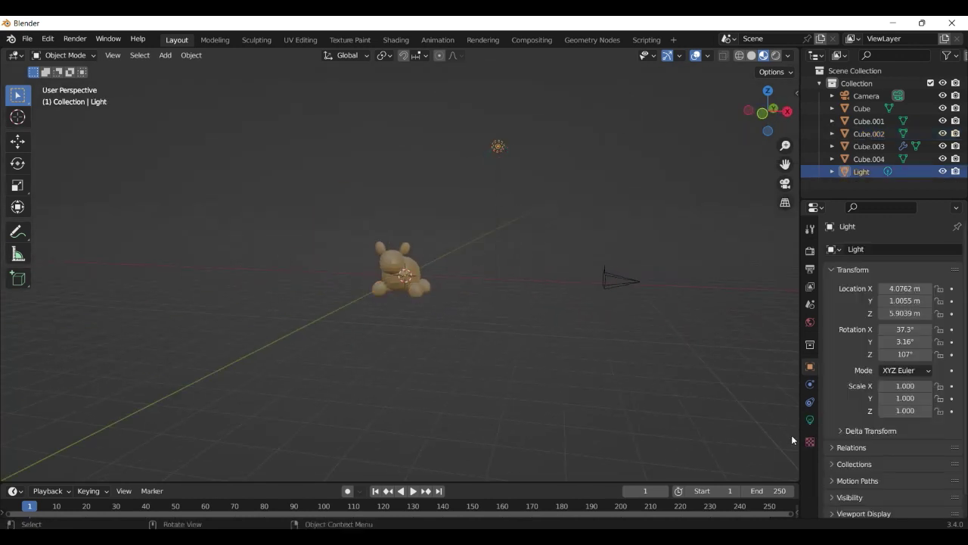
pyautogui.click(810, 419)
# - Move the area light farther out along X, past the camera, and rotate it in front view to aim at the animal
pyautogui.press('KP_5')
pyautogui.press('KP_7')
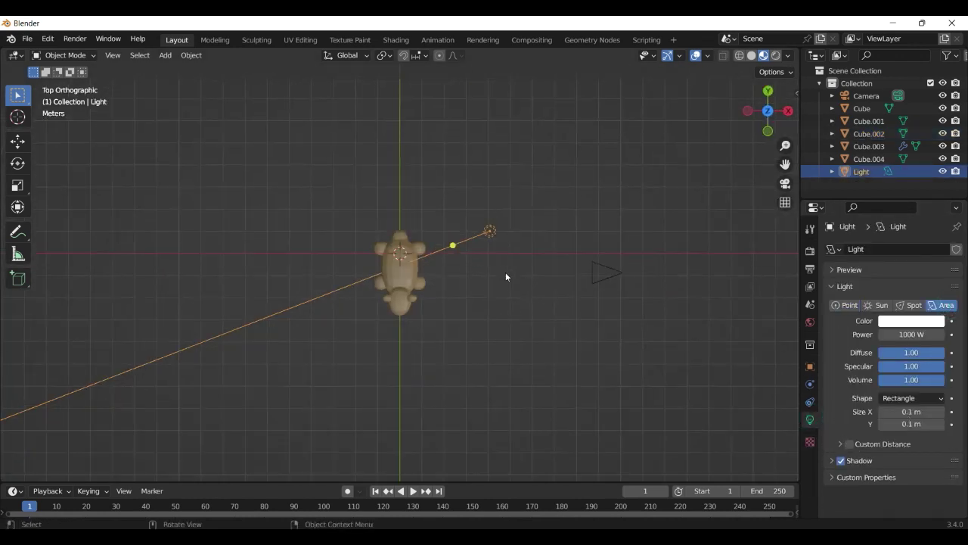
pyautogui.press('g')
pyautogui.click(665, 240)
pyautogui.press('KP_1')
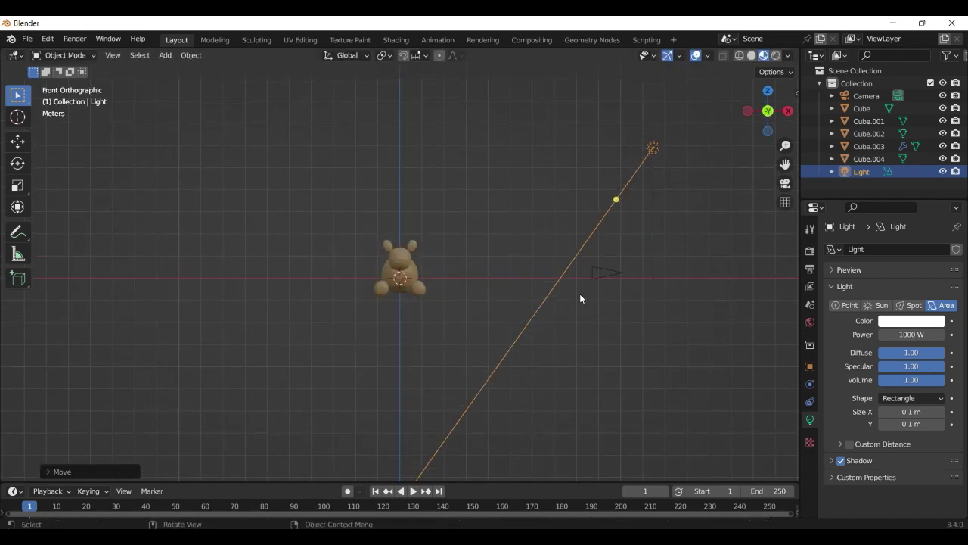
pyautogui.press('r')
pyautogui.click(481, 259)
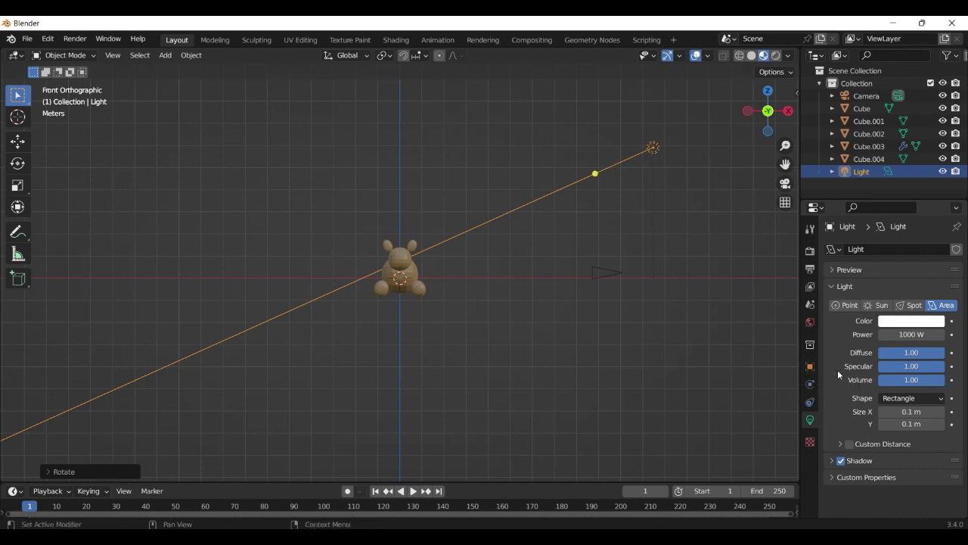
# - Enable AI Render for the scene and set its image size to 768x768
pyautogui.click(809, 250)
pyautogui.scroll(-6, 848, 356)
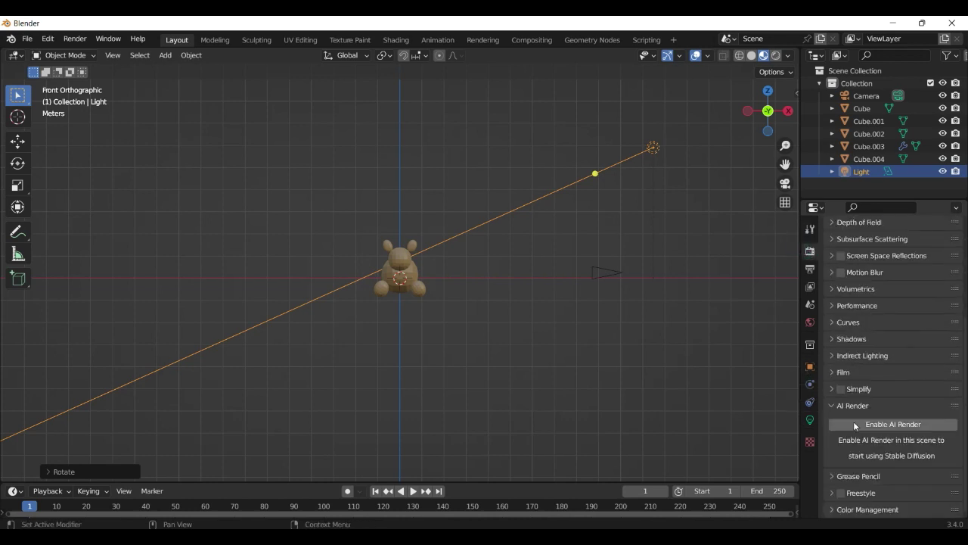
pyautogui.click(858, 427)
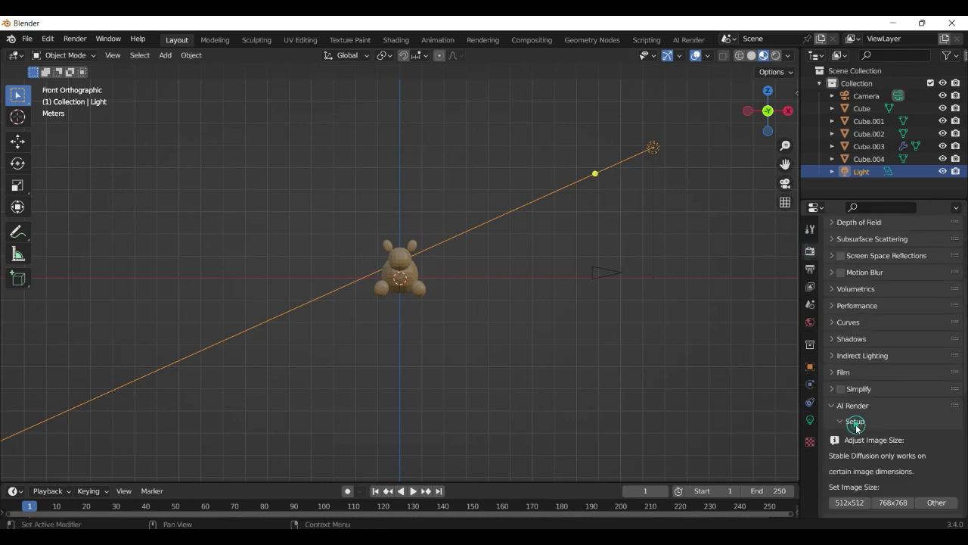
pyautogui.scroll(-2, 901, 440)
pyautogui.click(902, 441)
pyautogui.scroll(-3, 897, 409)
# - Set the AI Render prompt to "a flying hamster with 4 legs"
pyautogui.click(888, 354)
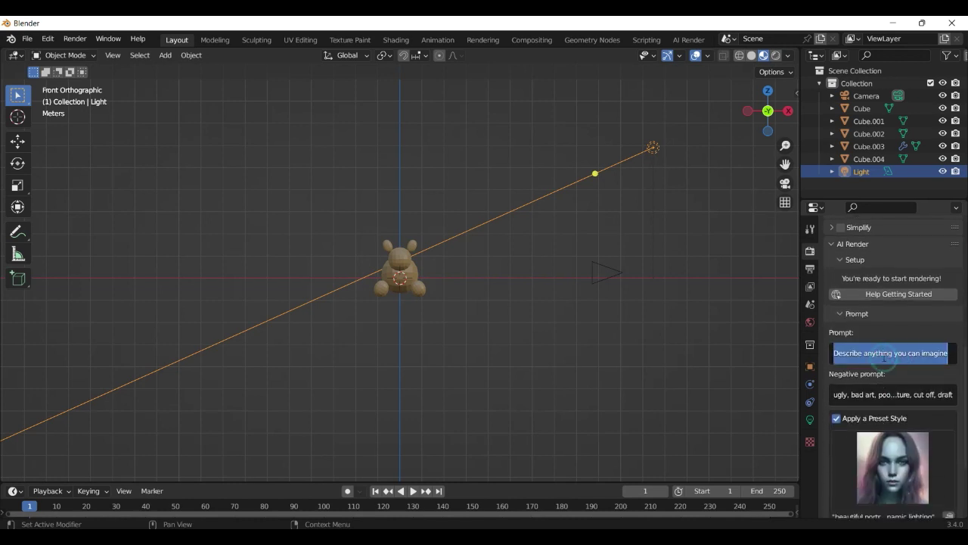
pyautogui.write('a fly')
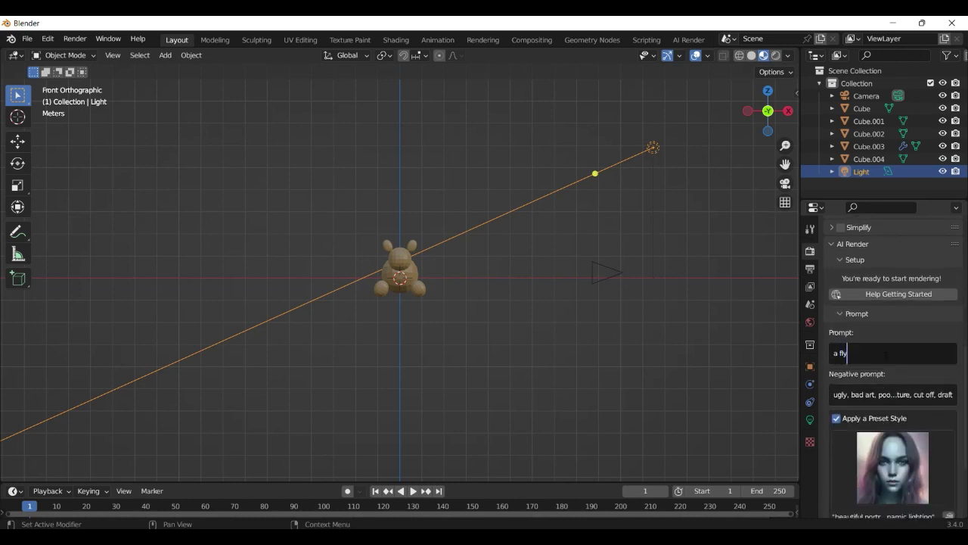
pyautogui.write('ing hamster with 4 legs')
pyautogui.click(901, 376)
# - Choose 3D Game as the AI Render preset style
pyautogui.scroll(-1, 900, 376)
pyautogui.click(897, 440)
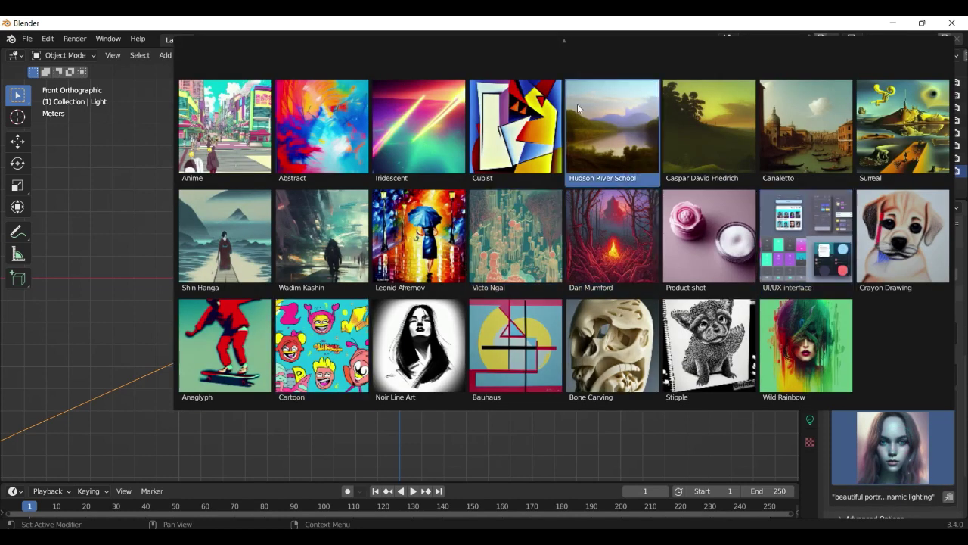
pyautogui.moveTo(562, 40)
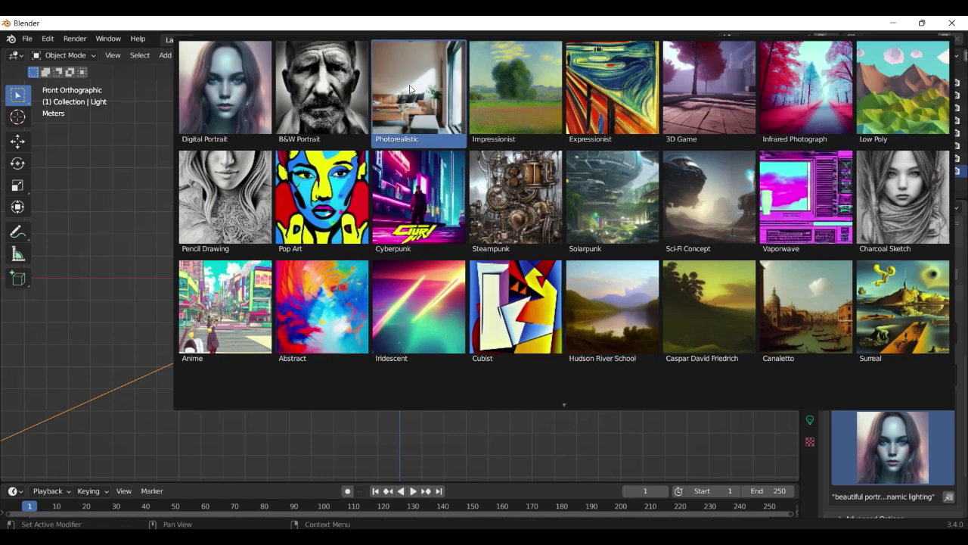
pyautogui.click(715, 75)
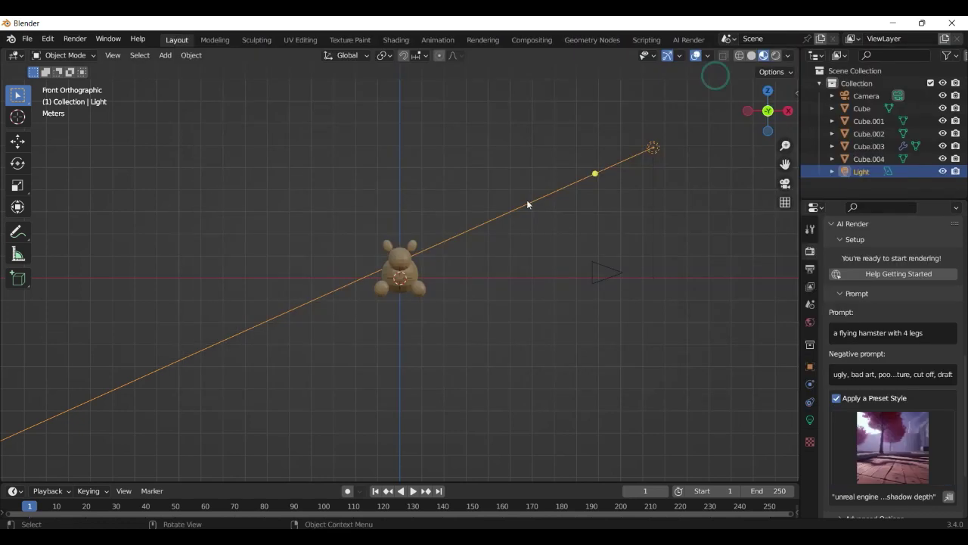
# - Render the image with AI Render and close the separate render window
pyautogui.click(74, 39)
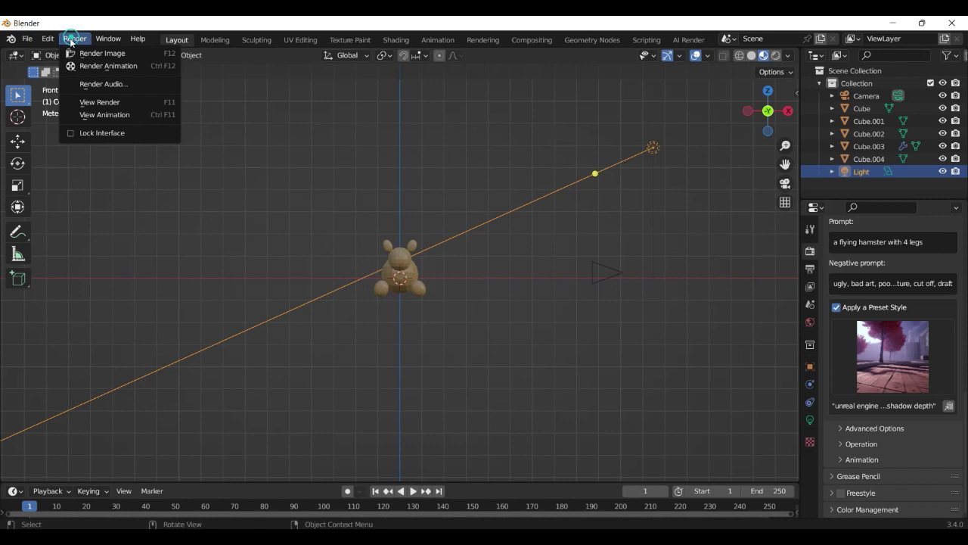
pyautogui.click(70, 52)
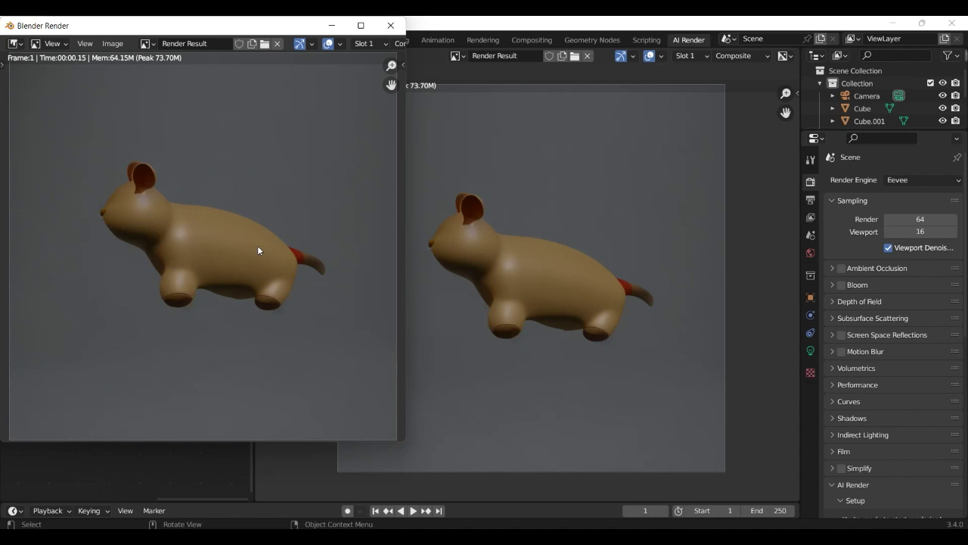
pyautogui.click(391, 26)
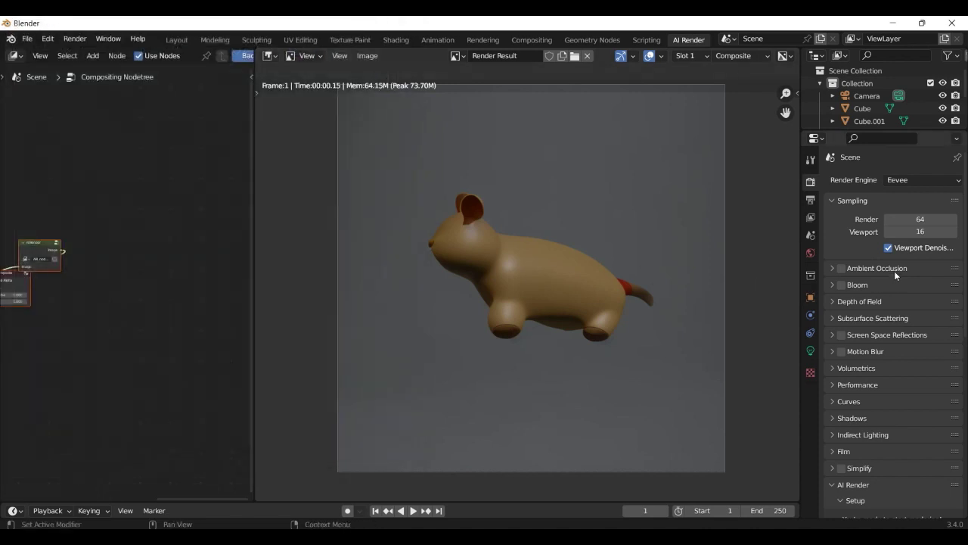
# - Change the AI Render prompt to "a flying hamster with fur and 4 legs" and render the image again
pyautogui.scroll(-5, 893, 295)
pyautogui.scroll(-2, 920, 380)
pyautogui.click(906, 351)
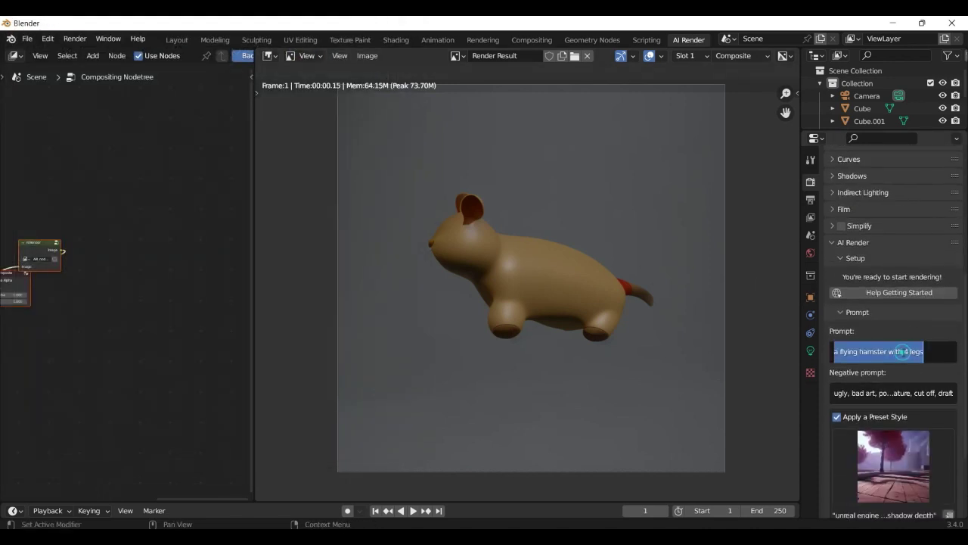
pyautogui.click(904, 351)
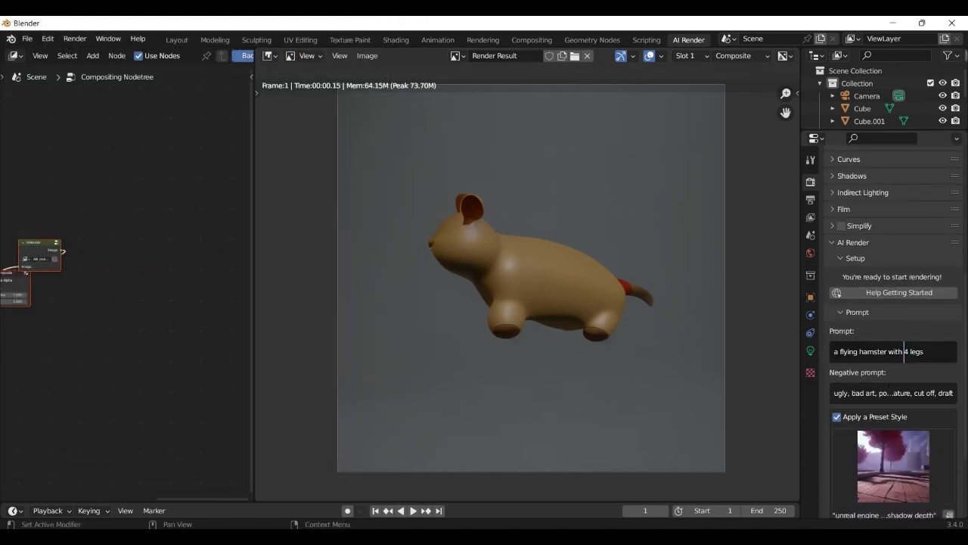
pyautogui.write('fur and')
pyautogui.click(74, 38)
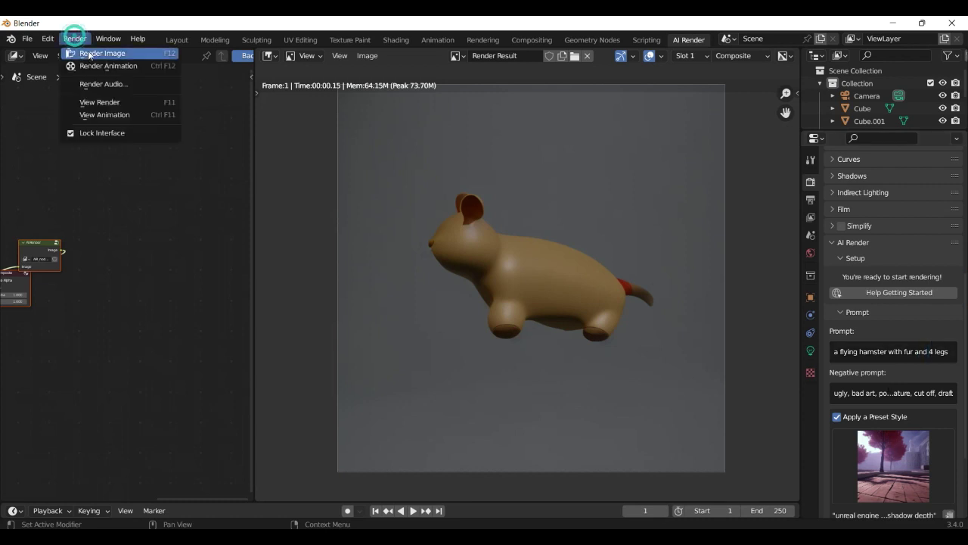
pyautogui.click(91, 50)
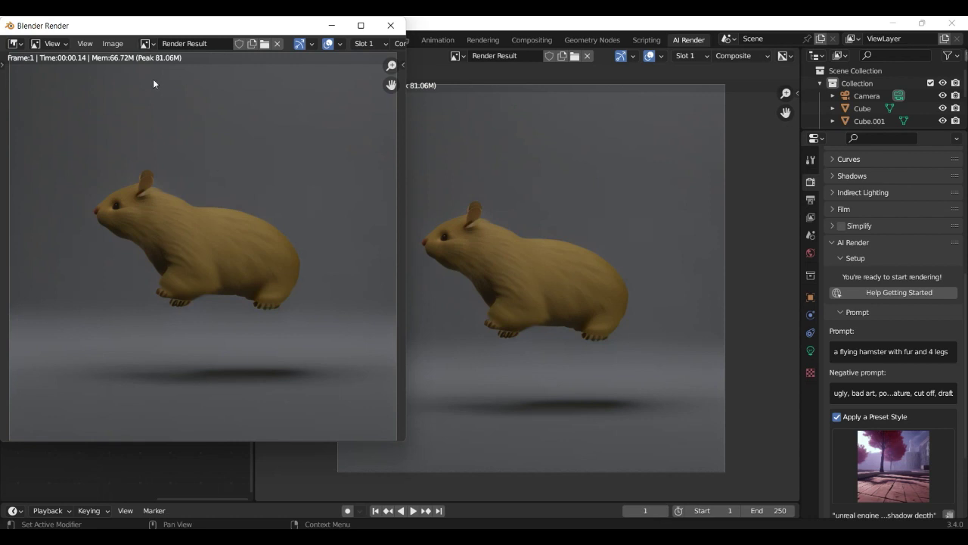
# - Save the rendered image as hamster.png in the Documents folder and close the render window
pyautogui.click(113, 44)
pyautogui.click(133, 132)
pyautogui.click(249, 410)
pyautogui.write('hamster.png')
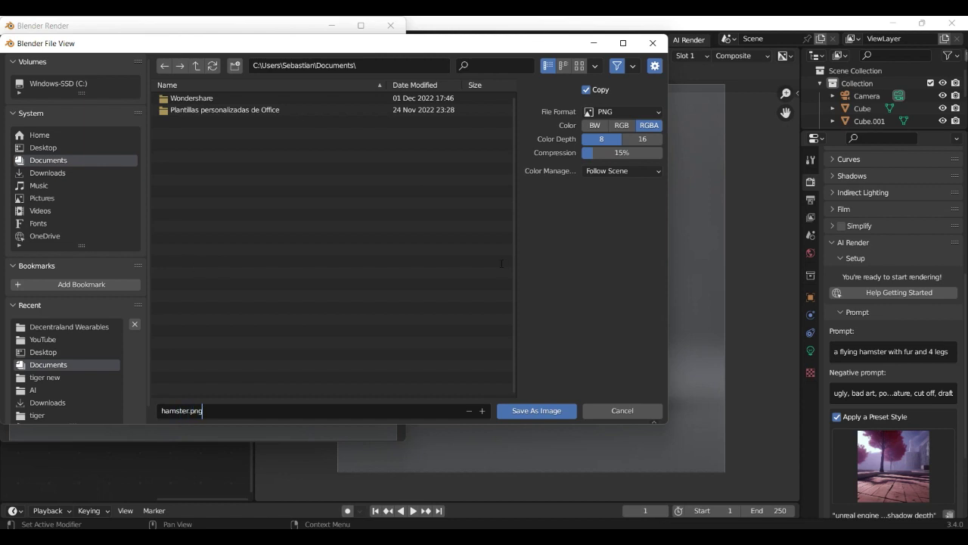
pyautogui.click(539, 410)
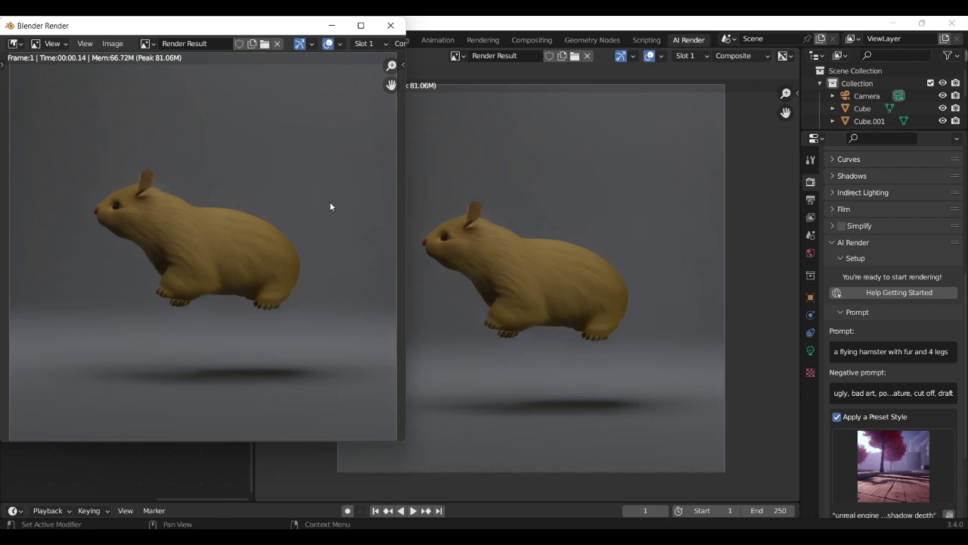
pyautogui.click(390, 25)
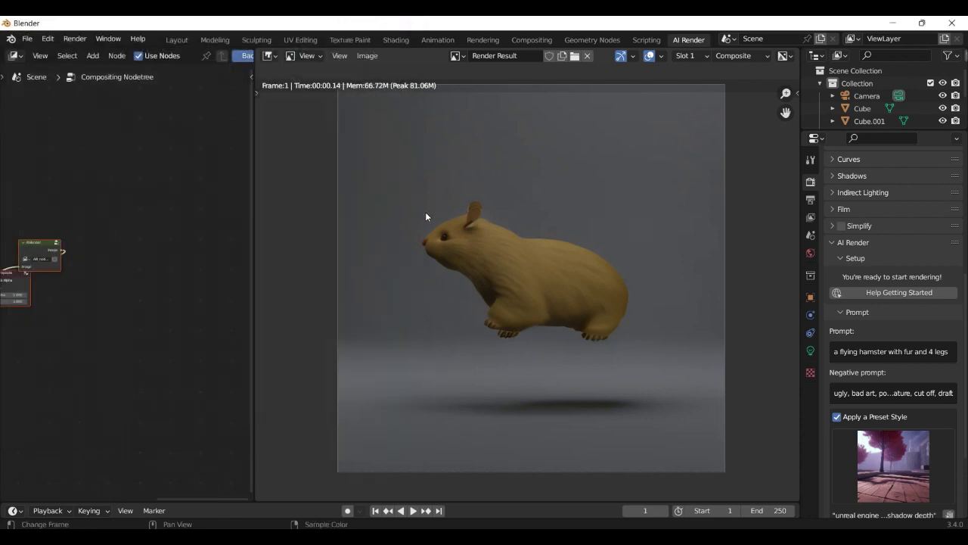
# - Start a new General file without saving the hamster scene
pyautogui.click(26, 39)
pyautogui.moveTo(47, 53)
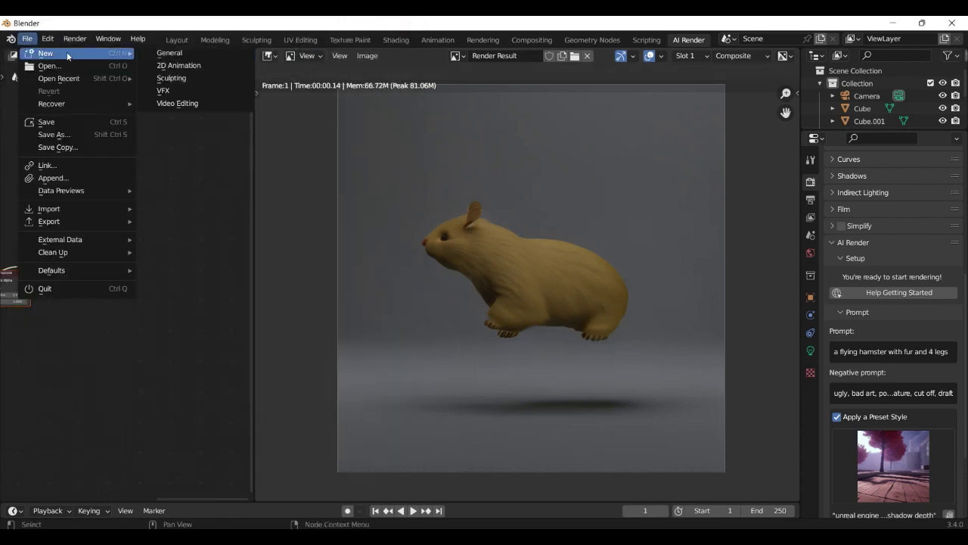
pyautogui.click(156, 54)
pyautogui.click(517, 302)
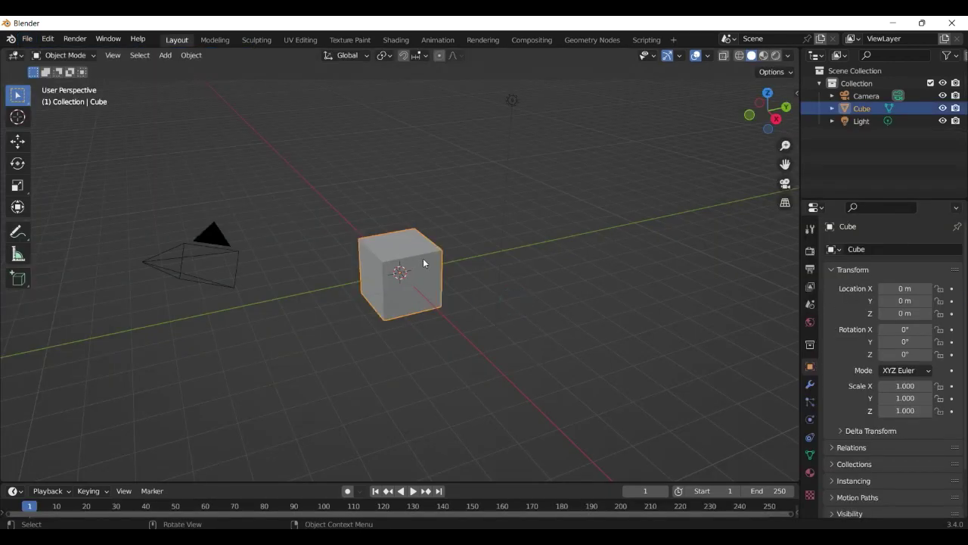
# - Raise the cube's top face about 2.4 m along Z in Edit Mode using face selection
pyautogui.press('KP_1')
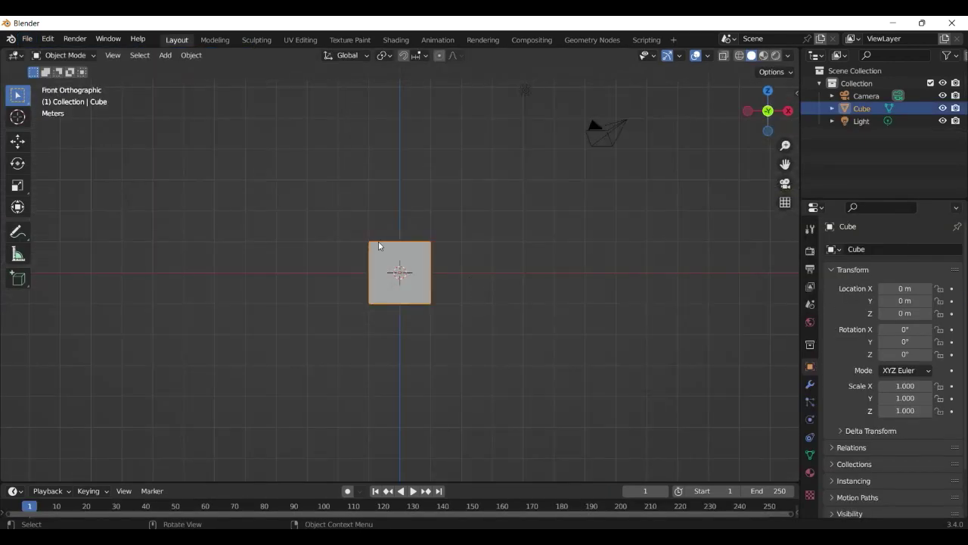
pyautogui.click(65, 55)
pyautogui.click(65, 81)
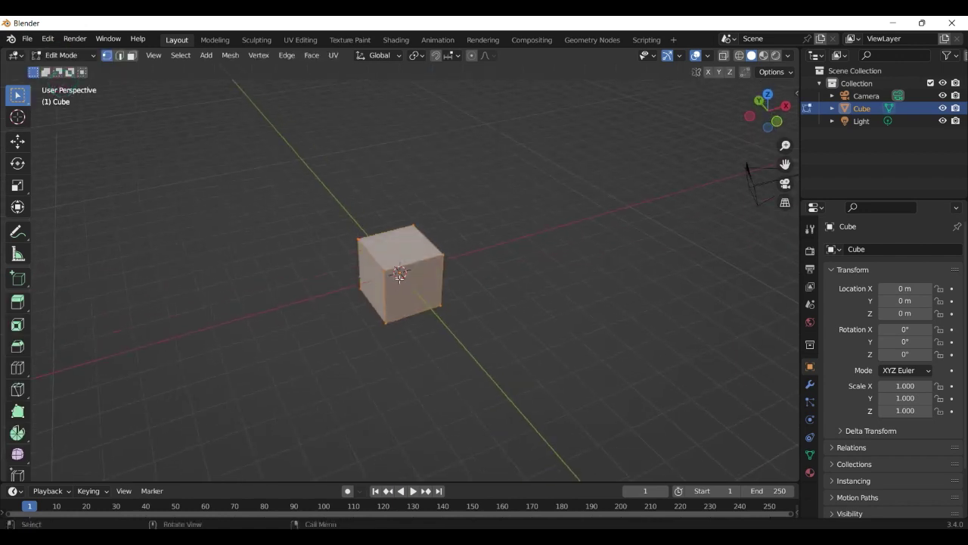
pyautogui.click(131, 56)
pyautogui.press('KP_1')
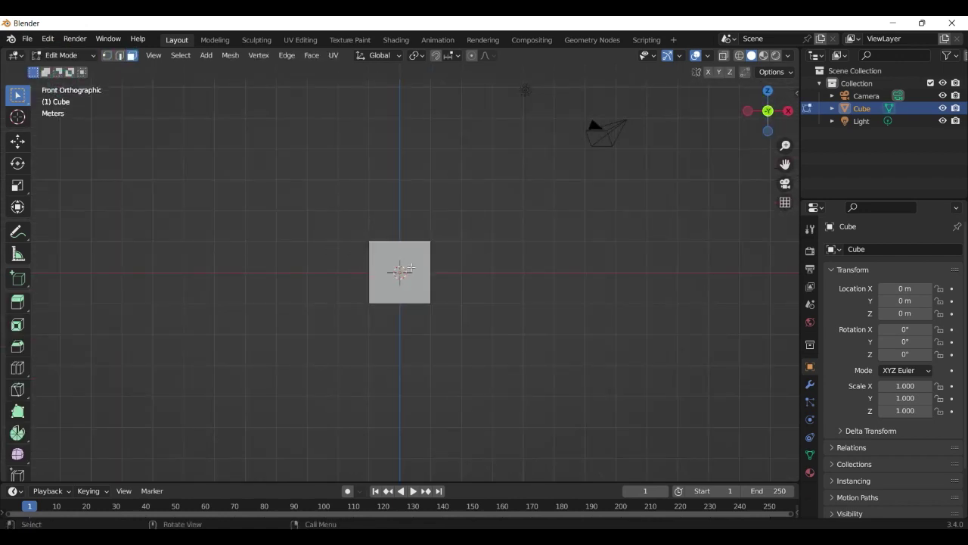
pyautogui.press('g')
pyautogui.rightClick(406, 190)
pyautogui.press('g')
pyautogui.press('z')
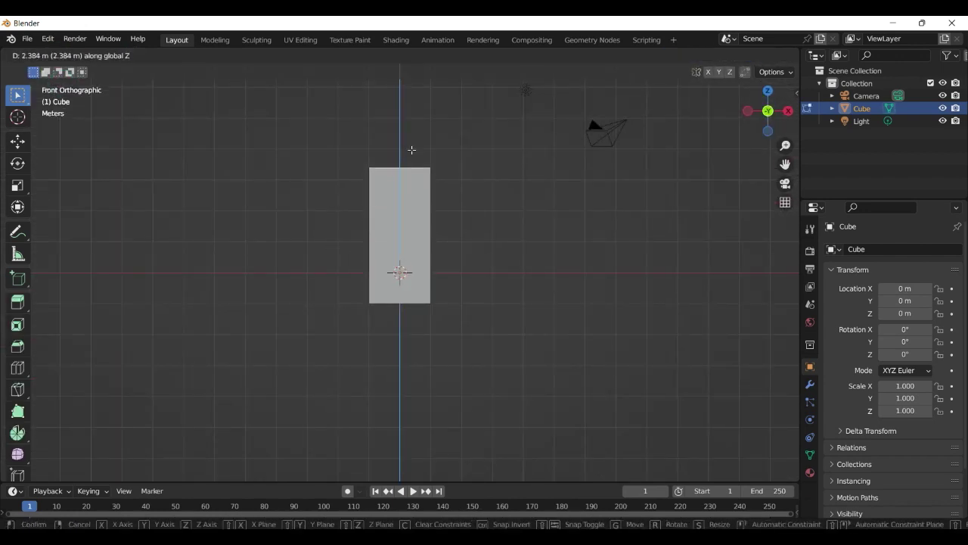
pyautogui.click(412, 149)
# - Scale the bottom face to about twice its size to form a tapered block, and return to Object Mode
pyautogui.moveTo(451, 282); pyautogui.dragTo(396, 270, button='middle')
pyautogui.press('KP_1')
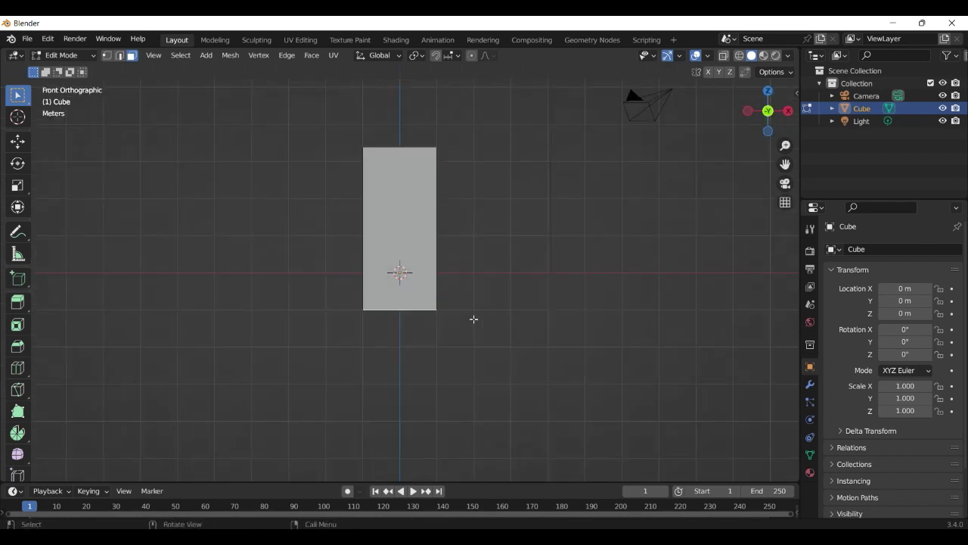
pyautogui.press('s')
pyautogui.click(554, 322)
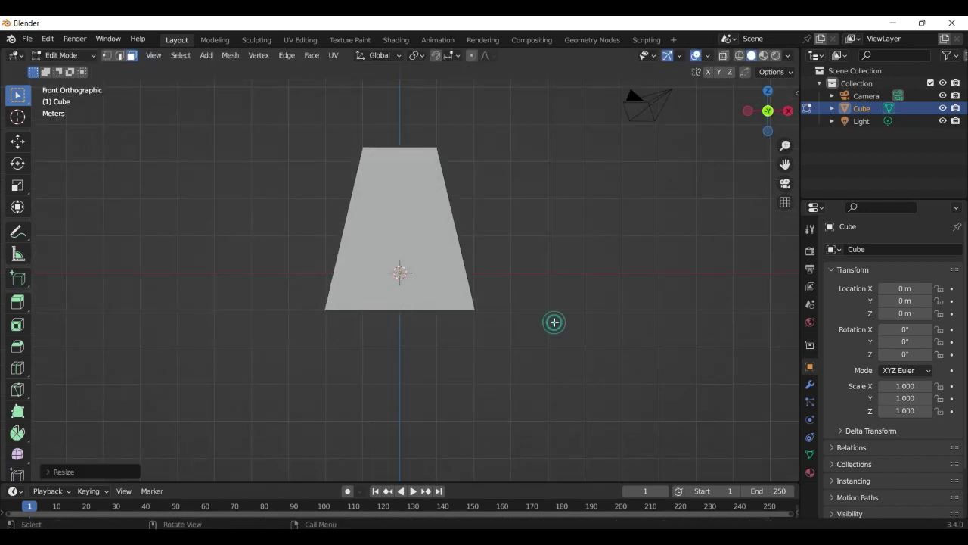
pyautogui.moveTo(473, 211); pyautogui.dragTo(406, 234, button='middle')
pyautogui.press('KP_1')
pyautogui.click(75, 55)
pyautogui.click(65, 69)
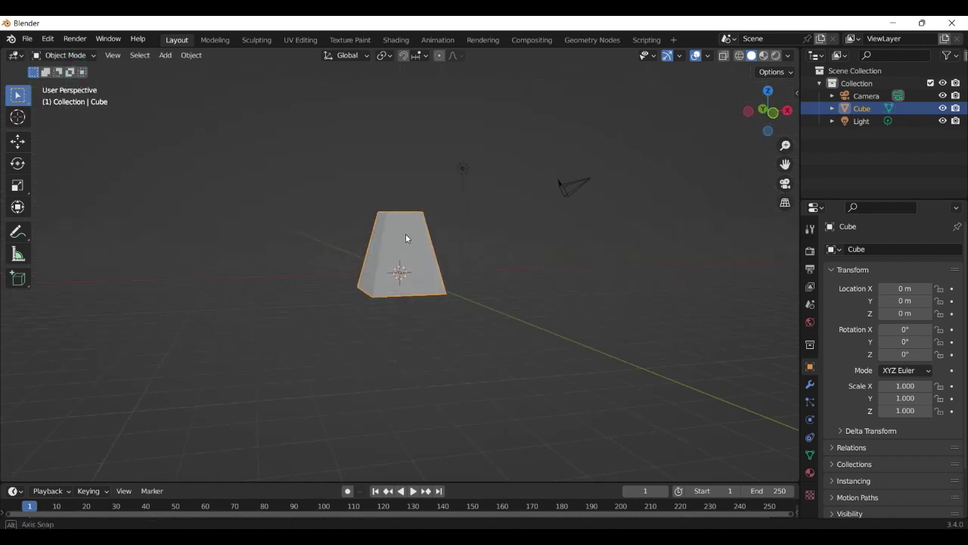
# - Clear the camera's rotation and location, and rotate it 90° about Z
pyautogui.click(569, 192)
pyautogui.moveTo(447, 269); pyautogui.dragTo(461, 294, button='middle')
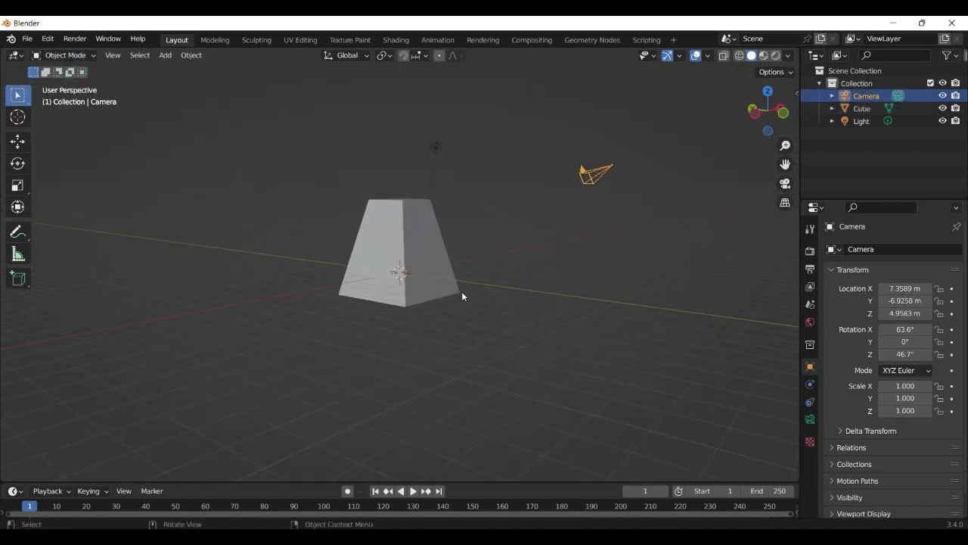
pyautogui.hotkey('alt', 'r')
pyautogui.hotkey('alt', 'g')
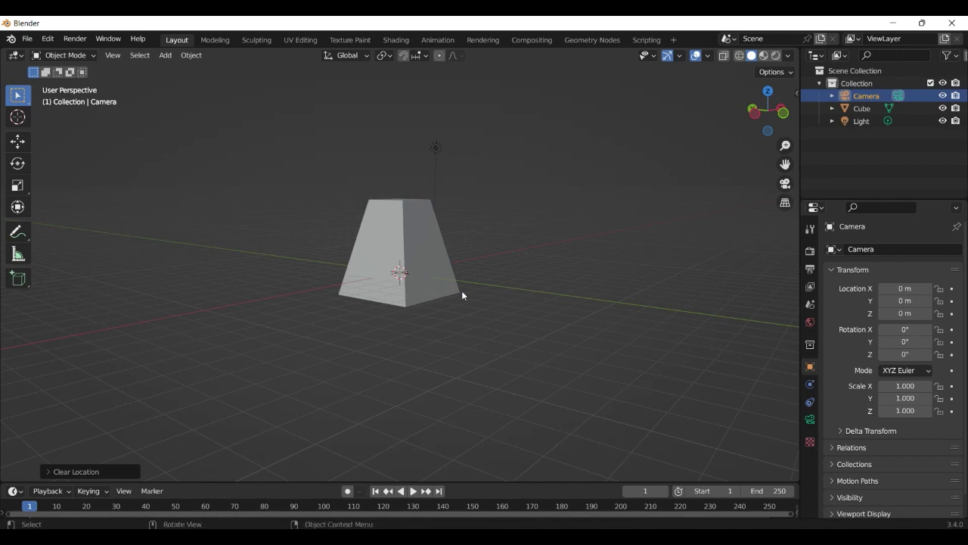
pyautogui.write('rz90')
pyautogui.press('Return')
pyautogui.press('KP_7')
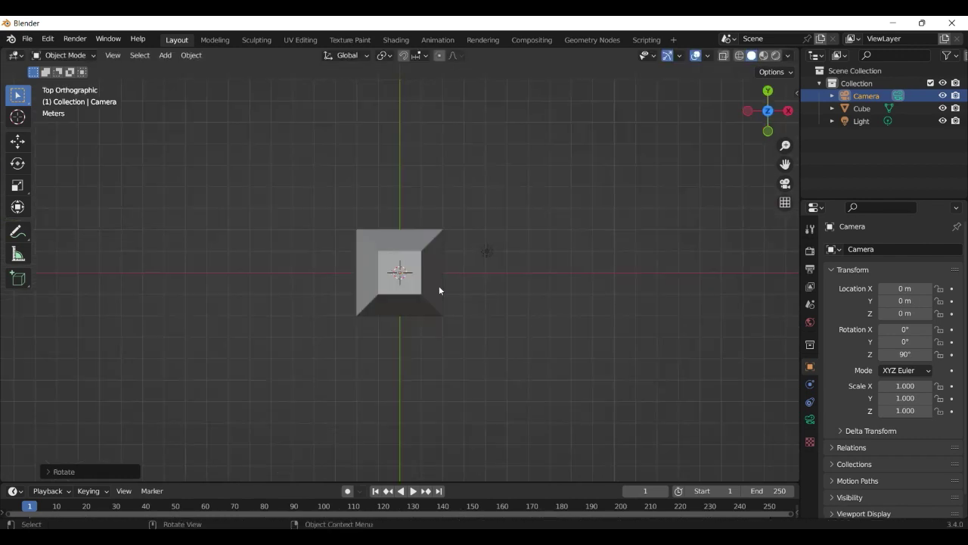
# - Move the camera away from the block to about X 11.26 m and Y 0.26 m
pyautogui.press('g')
pyautogui.click(673, 279)
pyautogui.moveTo(598, 303); pyautogui.dragTo(485, 262, button='middle')
# - Rotate the camera in 90° increments about X and Z until it faces the block, and look through it
pyautogui.press('r')
pyautogui.press('x')
pyautogui.press('9')
pyautogui.press('0')
pyautogui.press('Return')
pyautogui.press('r')
pyautogui.press('z')
pyautogui.press('9')
pyautogui.press('0')
pyautogui.press('Return')
pyautogui.press('r')
pyautogui.press('z')
pyautogui.press('9')
pyautogui.press('0')
pyautogui.press('Return')
pyautogui.press('r')
pyautogui.press('z')
pyautogui.press('9')
pyautogui.press('0')
pyautogui.press('Return')
pyautogui.press('r')
pyautogui.press('x')
pyautogui.press('9')
pyautogui.press('0')
pyautogui.press('Return')
pyautogui.press('r')
pyautogui.press('z')
pyautogui.press('9')
pyautogui.press('0')
pyautogui.press('Return')
pyautogui.press('KP_0')
pyautogui.press('h')
pyautogui.press('a')
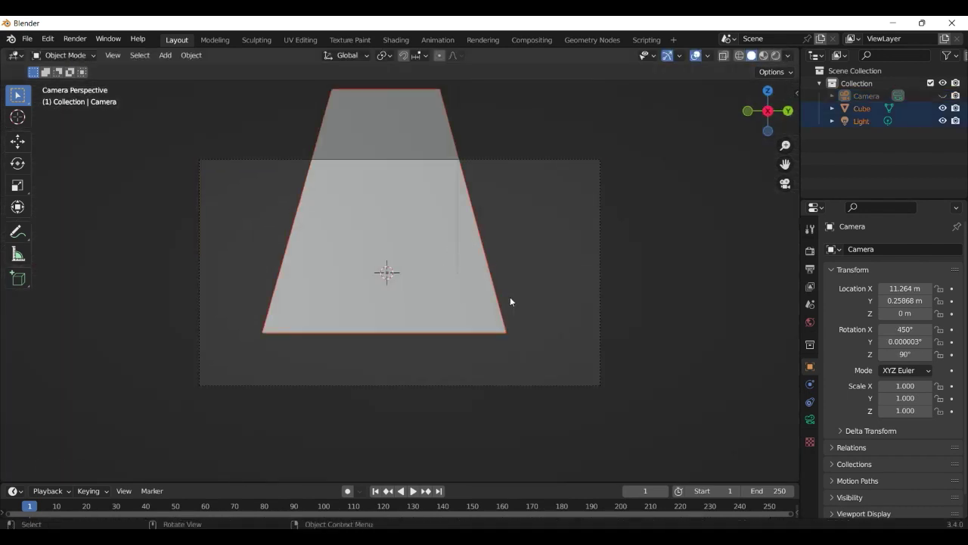
pyautogui.scroll(-8, 509, 301)
pyautogui.moveTo(510, 300); pyautogui.dragTo(537, 282, button='middle')
pyautogui.scroll(4, 538, 283)
pyautogui.click(538, 283)
pyautogui.hotkey('alt', 'h')
# - Move the camera farther from the block to about X 15.39 m and Y 0.01 m
pyautogui.scroll(3, 556, 303)
pyautogui.click(573, 324)
pyautogui.press('KP_7')
pyautogui.press('g')
pyautogui.click(656, 238)
pyautogui.press('space')
pyautogui.press('space')
# - Raise the camera along Z so the whole tapered block fits inside its frame
pyautogui.press('KP_0')
pyautogui.press('g')
pyautogui.press('z')
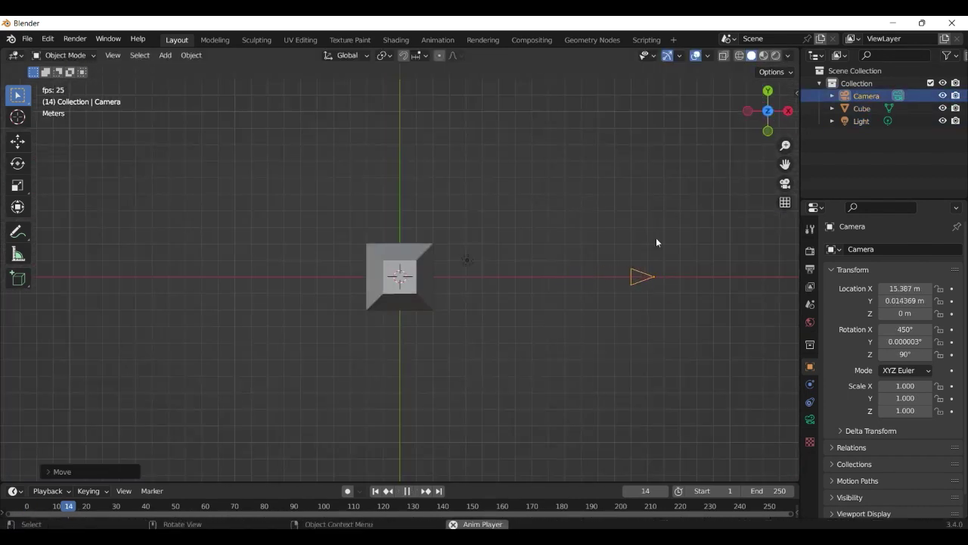
pyautogui.click(434, 261)
# - Change the scene's point light to an Area light
pyautogui.click(420, 177)
pyautogui.click(810, 421)
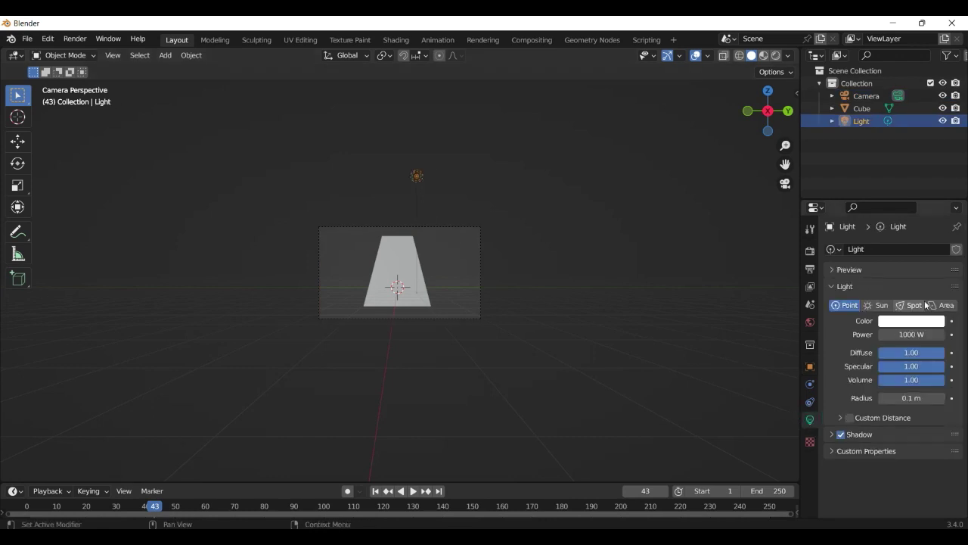
pyautogui.click(942, 305)
# - Reposition the area light above the tapered block on the camera's side
pyautogui.press('KP_7')
pyautogui.press('g')
pyautogui.press('KP_0')
pyautogui.press('KP_3')
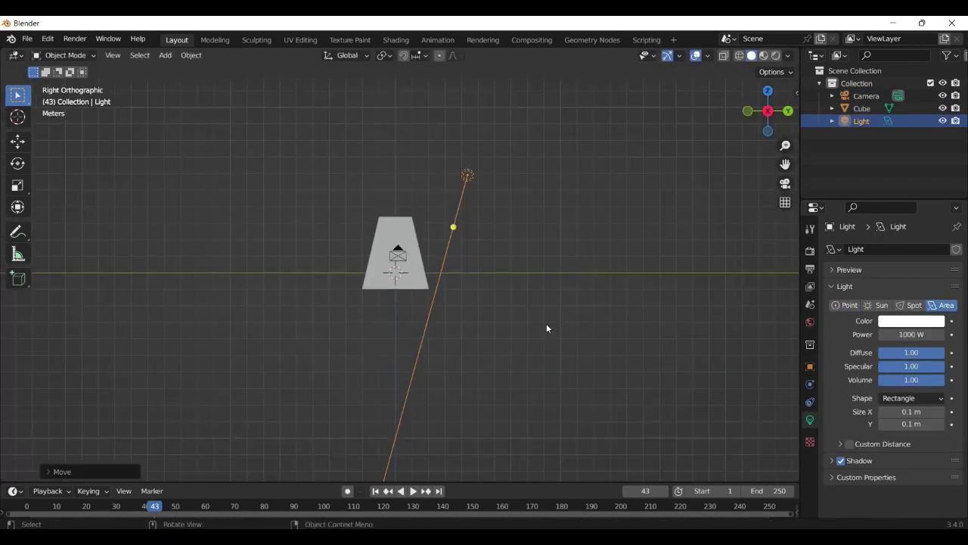
pyautogui.press('KP_1')
pyautogui.click(574, 121)
pyautogui.moveTo(580, 177); pyautogui.dragTo(494, 288, button='middle')
pyautogui.press('KP_1')
# - Darken the tapered block's base color to grey and switch the viewport to Material Preview shading
pyautogui.click(393, 249)
pyautogui.press('KP_0')
pyautogui.scroll(4, 388, 266)
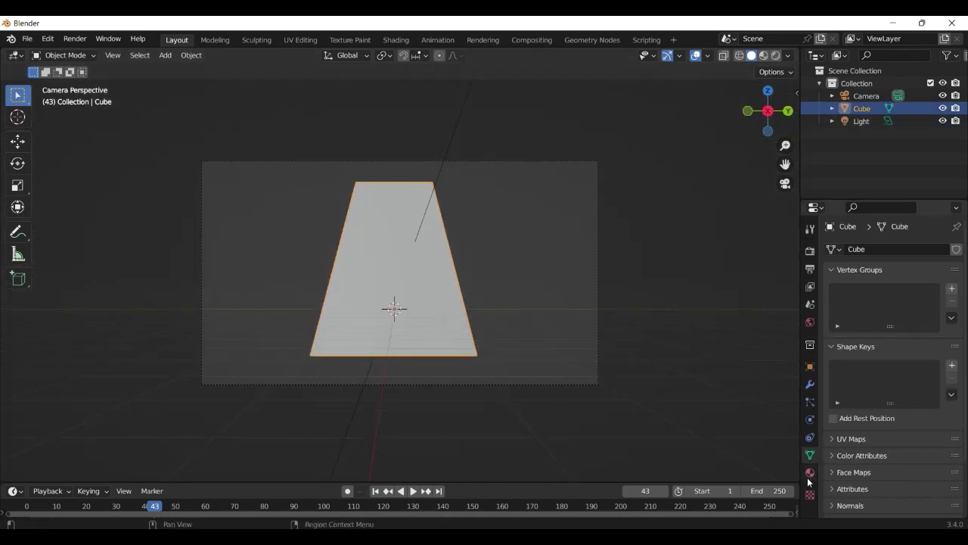
pyautogui.click(810, 472)
pyautogui.click(909, 435)
pyautogui.moveTo(937, 268); pyautogui.dragTo(937, 306)
pyautogui.click(763, 55)
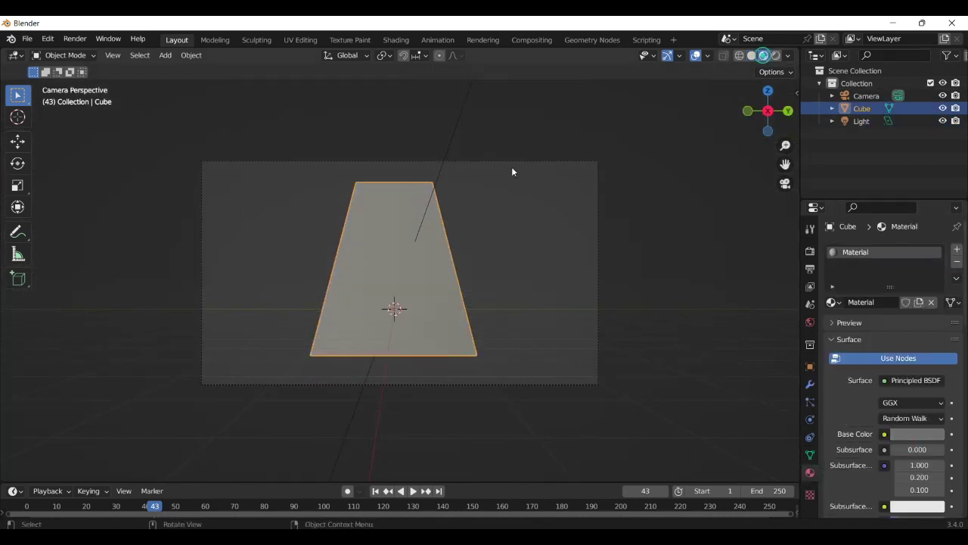
# - Enable AI Render for the scene and apply a square image size suitable for it
pyautogui.click(810, 251)
pyautogui.scroll(-3, 881, 378)
pyautogui.click(894, 423)
pyautogui.scroll(-3, 895, 423)
pyautogui.click(894, 403)
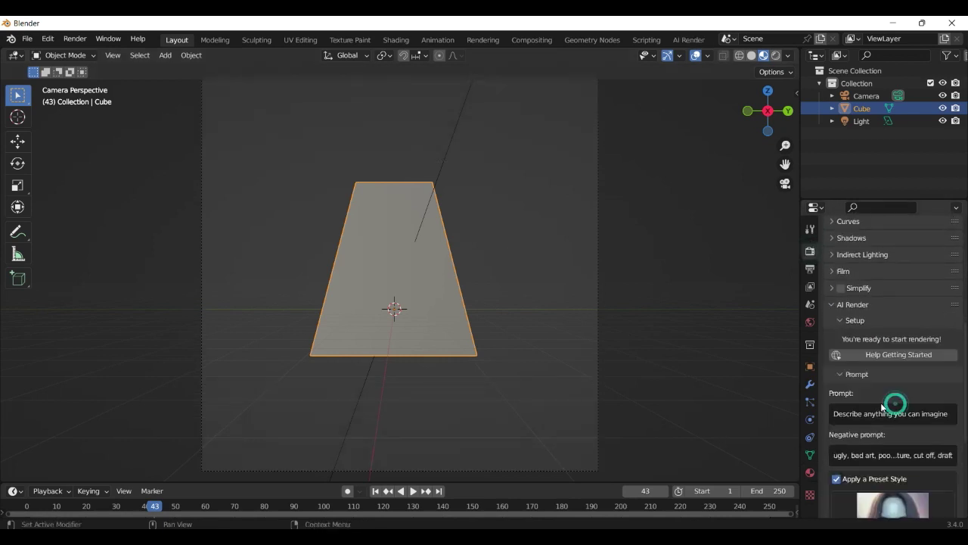
# - Set the AI Render preset style to the "unreal engine … shadow depth" style
pyautogui.scroll(-3, 862, 428)
pyautogui.click(879, 424)
pyautogui.scroll(3, 562, 42)
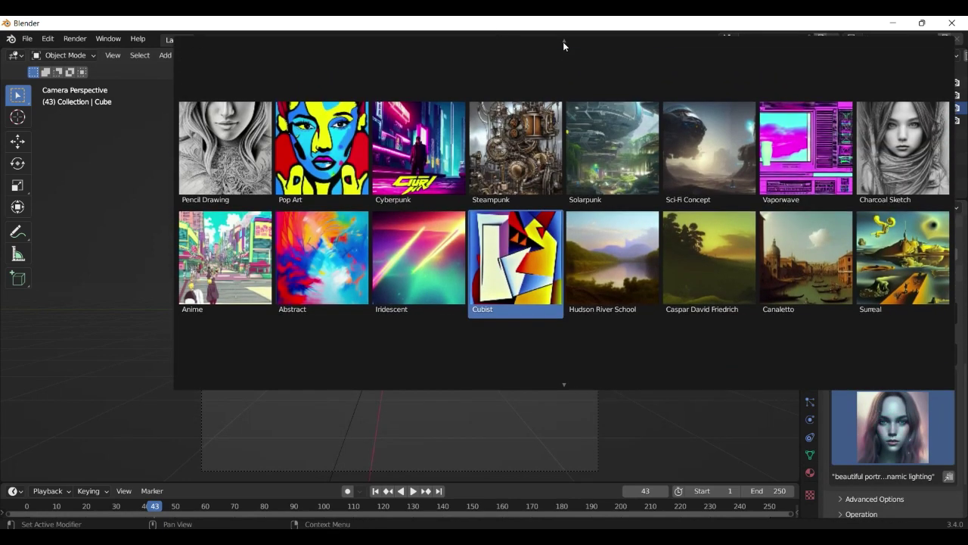
pyautogui.click(709, 91)
pyautogui.scroll(-1, 919, 436)
pyautogui.scroll(1, 919, 436)
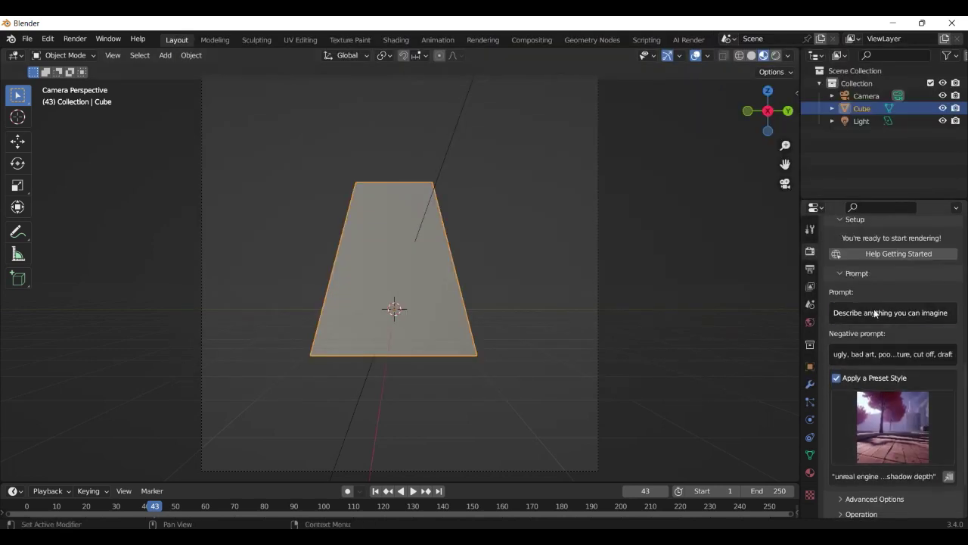
# - Set the AI Render prompt to "rock in the nature"
pyautogui.click(873, 312)
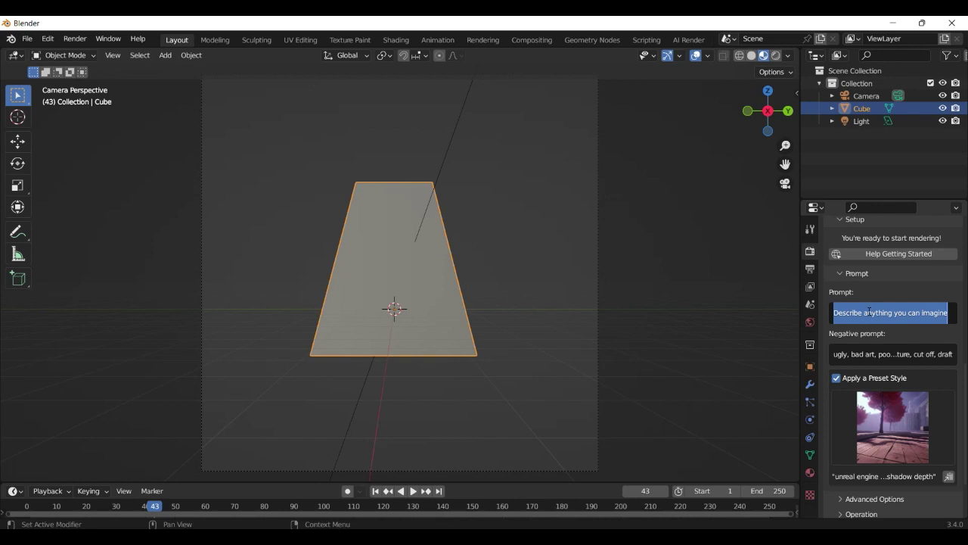
pyautogui.write('rocks in the nature')
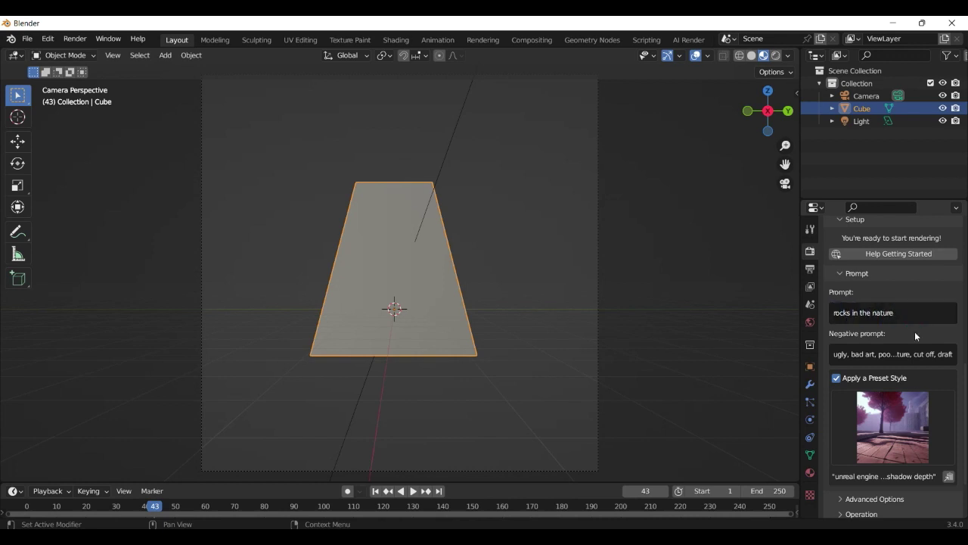
pyautogui.scroll(-2, 911, 445)
pyautogui.scroll(4, 910, 445)
pyautogui.click(853, 363)
pyautogui.click(850, 363)
pyautogui.press('BackSpace')
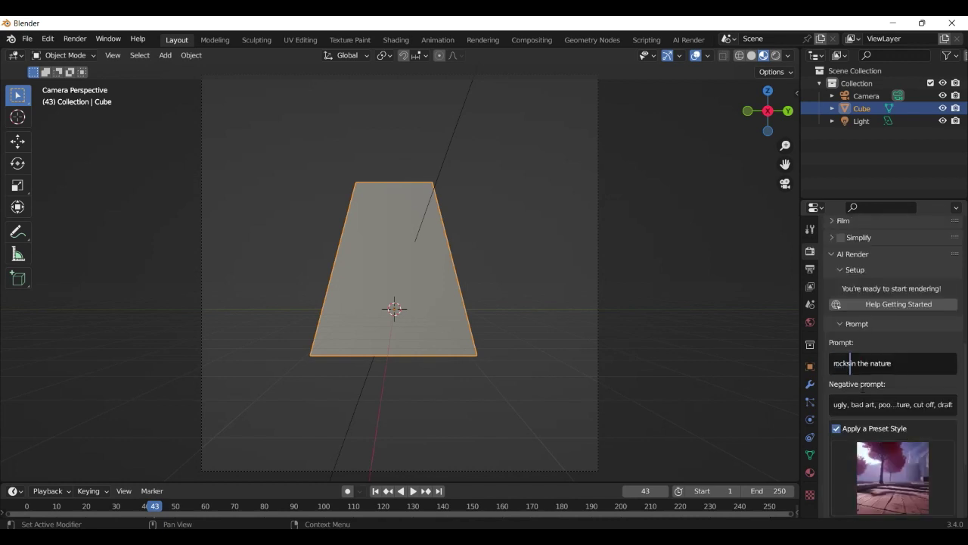
pyautogui.press('BackSpace')
pyautogui.click(882, 344)
# - Render the image with AI Render and inspect the generated rock up close
pyautogui.click(75, 39)
pyautogui.click(95, 52)
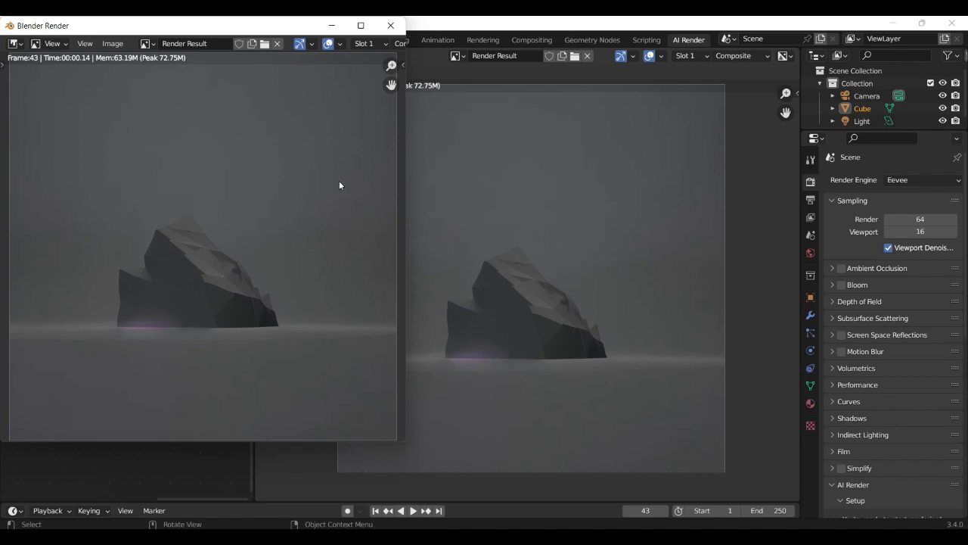
pyautogui.scroll(6, 220, 227)
pyautogui.scroll(-5, 220, 227)
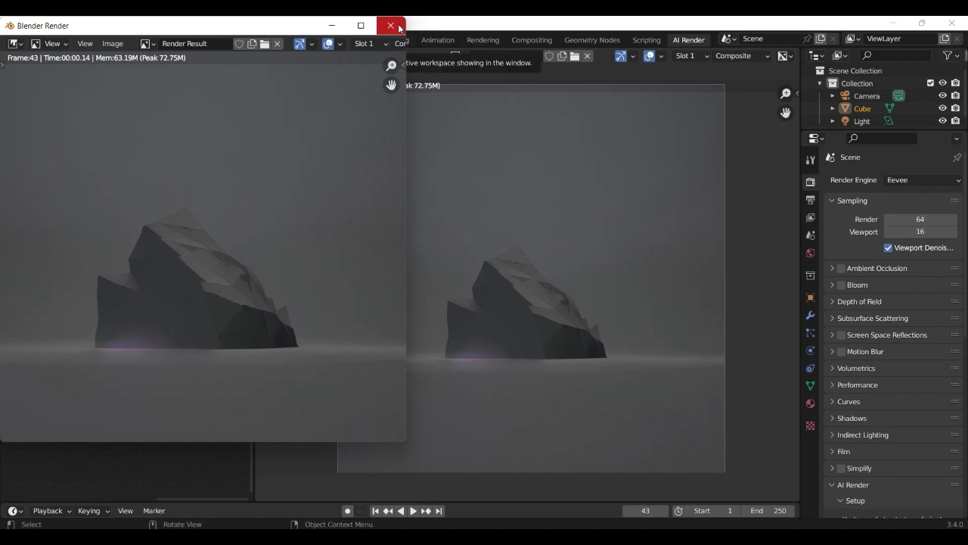
# - Save the rendered image under the name rock
pyautogui.moveTo(295, 28); pyautogui.dragTo(440, 48)
pyautogui.click(282, 63)
pyautogui.click(315, 155)
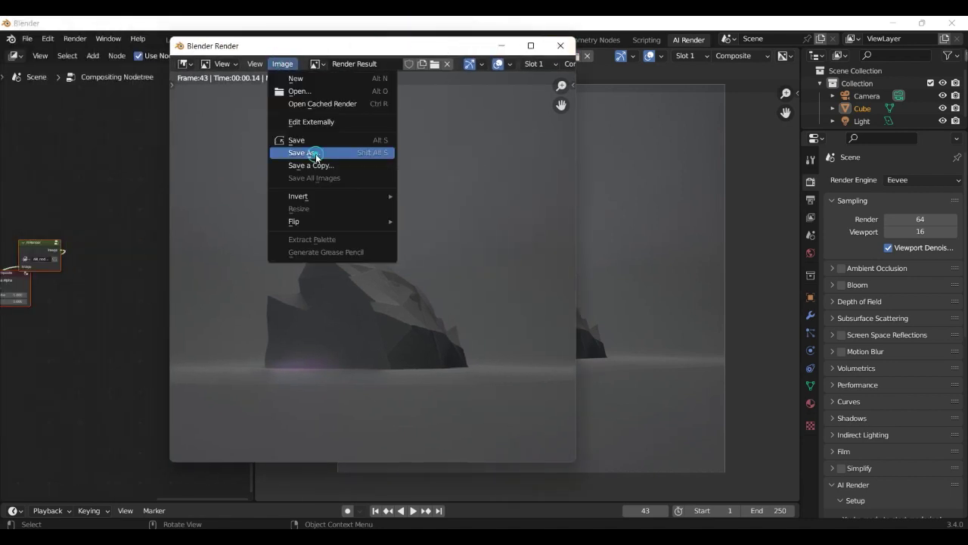
pyautogui.click(348, 430)
pyautogui.write('rock')
pyautogui.click(596, 304)
# - Generate a new AI Render image using the last AI image as the starting point
pyautogui.scroll(-10, 905, 358)
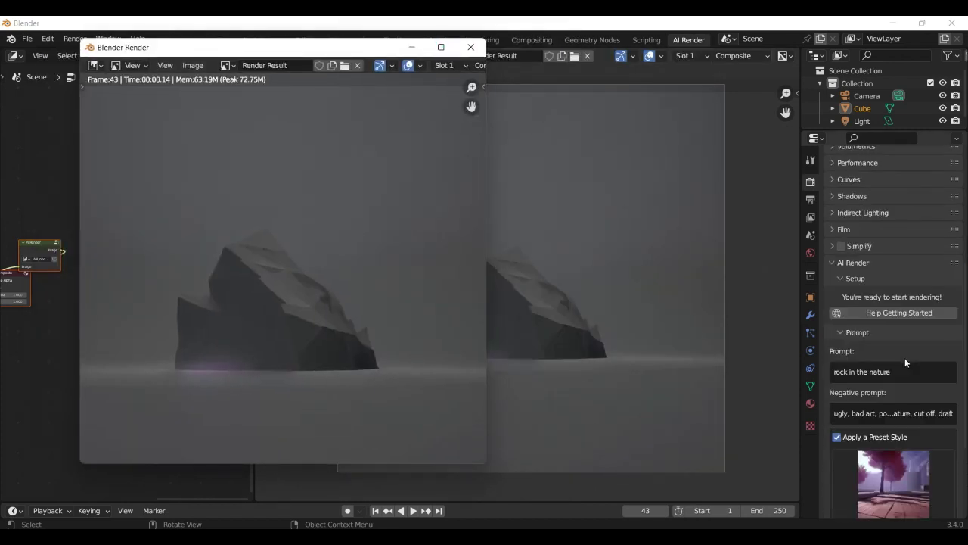
pyautogui.click(842, 444)
pyautogui.scroll(-3, 855, 441)
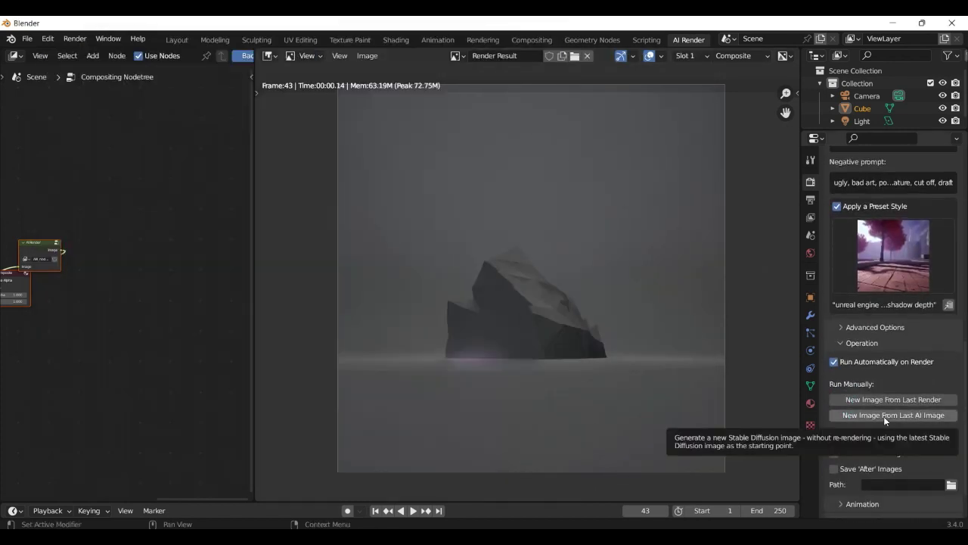
pyautogui.click(884, 416)
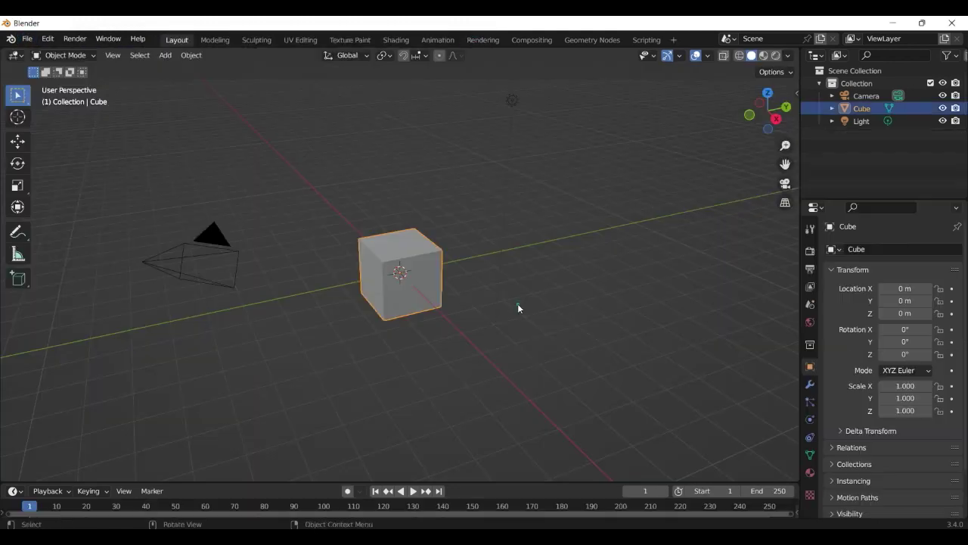
# - Replace the default cube with an upright plane rotated 90° about X and Z
pyautogui.press('Delete')
pyautogui.write('r')
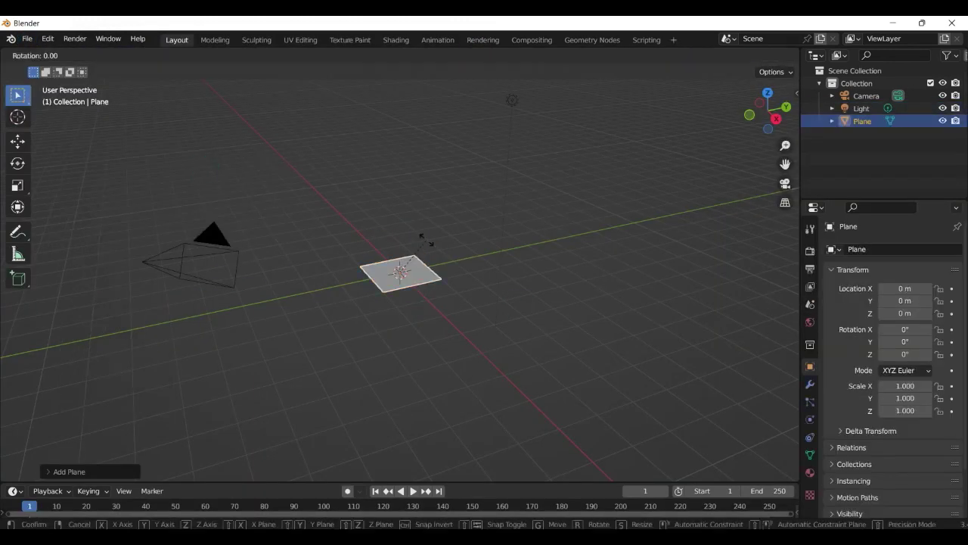
pyautogui.write('x90')
pyautogui.press('Return')
# - Clear the camera's location, set its rotation to 90° on X and Z, and place it facing the plane
pyautogui.click(258, 237)
pyautogui.hotkey('alt', 'g')
pyautogui.press('r')
pyautogui.press('x')
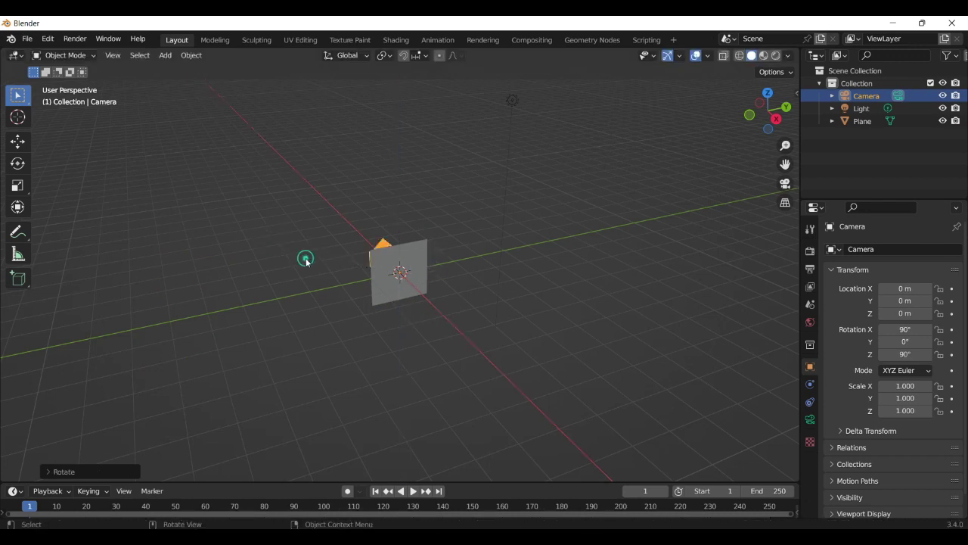
pyautogui.press('KP_7')
pyautogui.press('KP_0')
# - Scale up the plane until it extends beyond the camera frame on all sides
pyautogui.click(402, 268)
pyautogui.press('s')
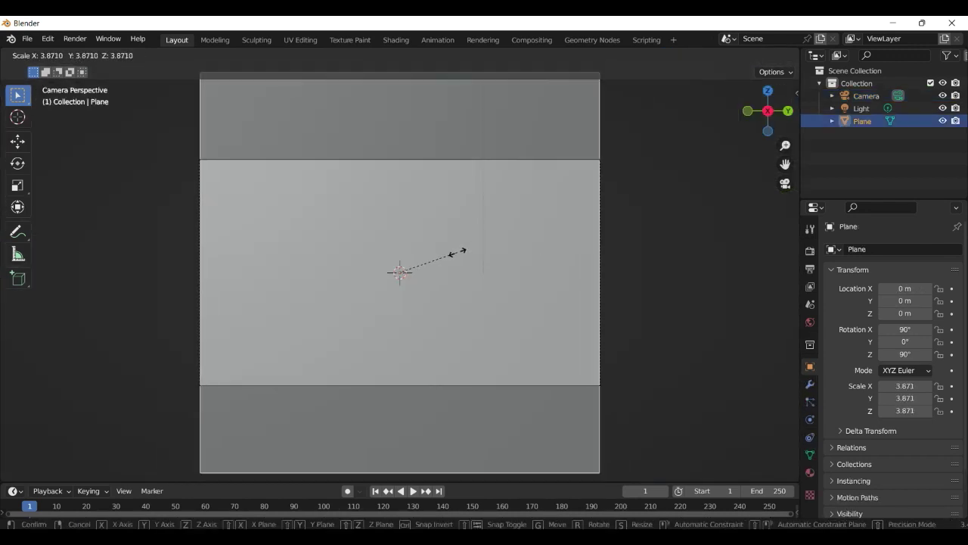
pyautogui.click(473, 246)
pyautogui.scroll(-3, 649, 367)
# - Give the plane a new material with a light blue base color and show it in Material Preview shading
pyautogui.click(809, 472)
pyautogui.click(896, 302)
pyautogui.click(917, 432)
pyautogui.click(914, 277)
pyautogui.click(763, 55)
pyautogui.click(926, 434)
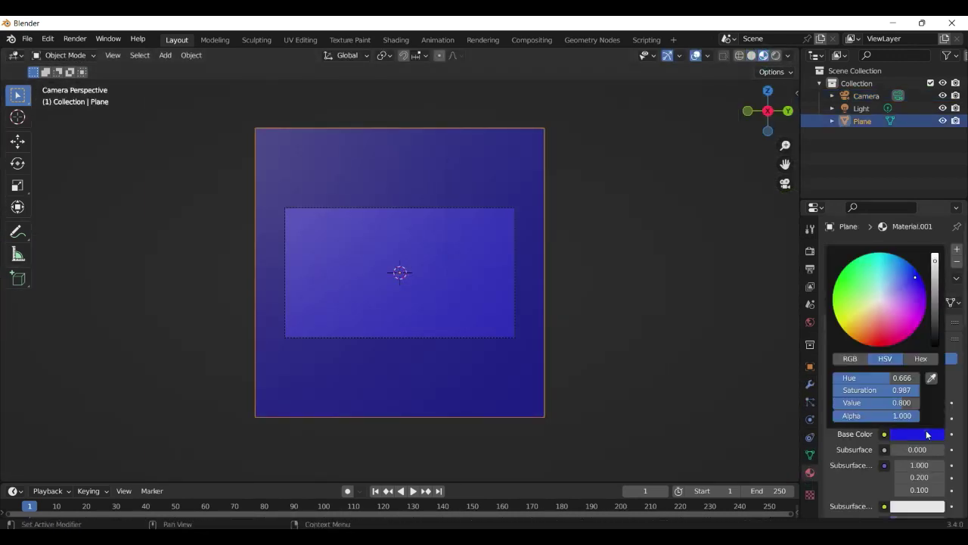
pyautogui.moveTo(908, 281); pyautogui.dragTo(935, 255)
pyautogui.click(901, 295)
# - Change the new scene's light from Point to Area
pyautogui.moveTo(340, 212); pyautogui.dragTo(490, 217, button='middle')
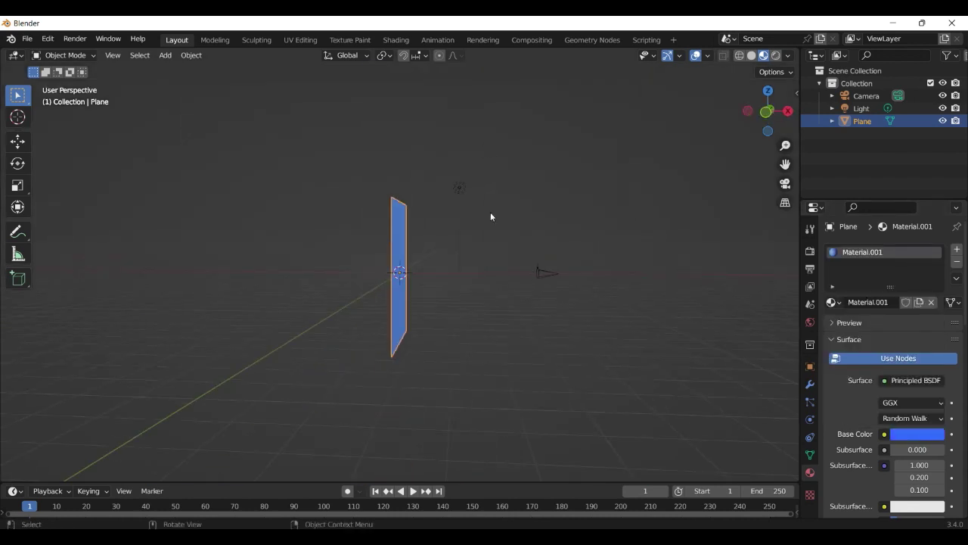
pyautogui.click(459, 188)
pyautogui.click(940, 305)
# - Move the area light above the camera and rotate it to aim down at the blue plane
pyautogui.press('KP_1')
pyautogui.press('g')
pyautogui.click(602, 236)
pyautogui.press('r')
pyautogui.click(551, 322)
pyautogui.moveTo(550, 322); pyautogui.dragTo(577, 283, button='middle')
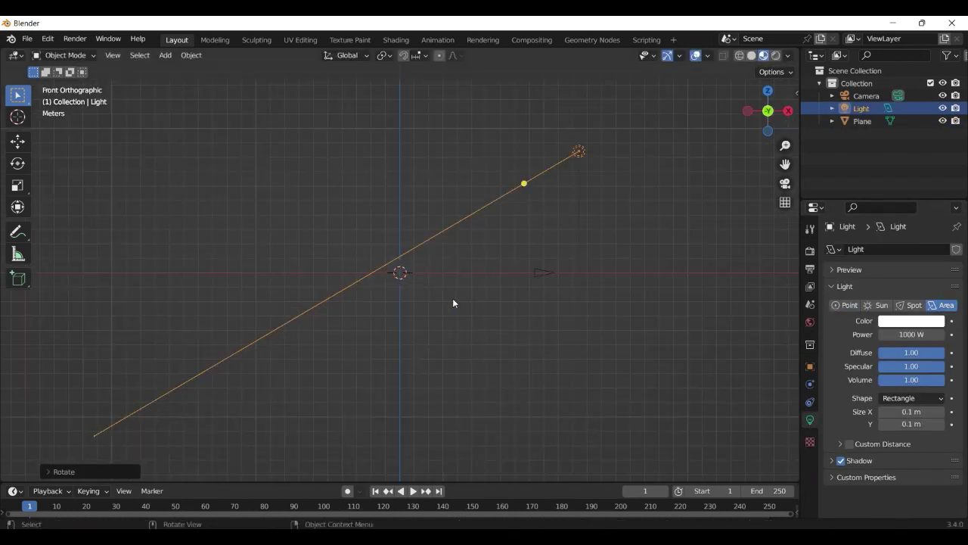
# - Add a UV sphere to the scene and give it a Subdivision Surface modifier with 2 viewport levels
pyautogui.press('KP_0')
pyautogui.hotkey('shift', 'a')
pyautogui.click(432, 253)
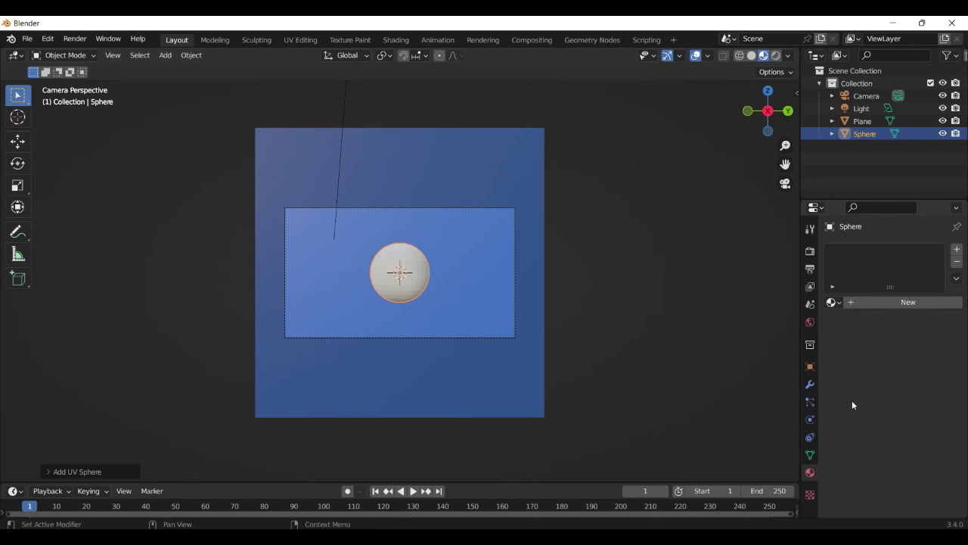
pyautogui.click(810, 384)
pyautogui.click(870, 248)
pyautogui.click(722, 474)
pyautogui.scroll(3, 681, 393)
pyautogui.click(938, 304)
pyautogui.scroll(1, 534, 293)
pyautogui.scroll(-4, 534, 293)
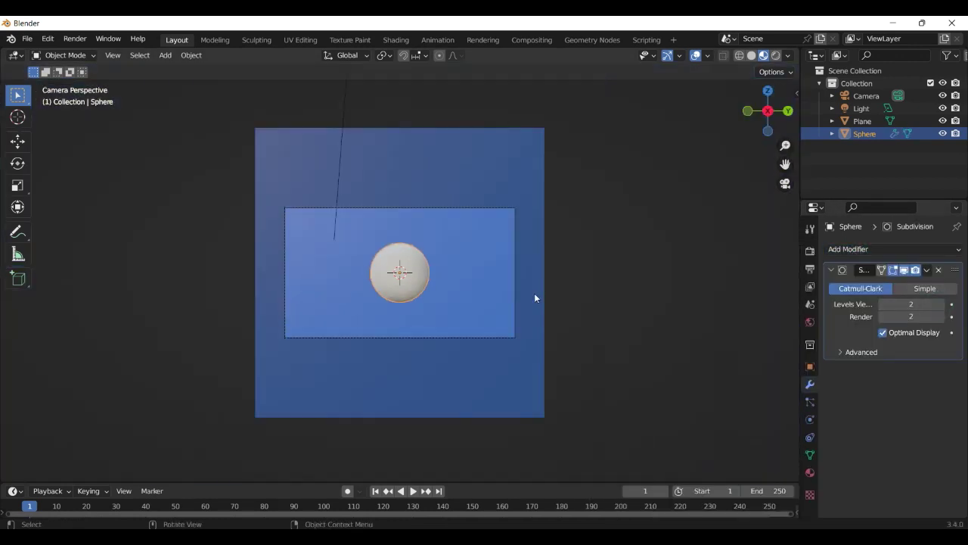
# - Move the sphere off the plane toward the camera, shrink it, and place it in the upper-left part of the camera frame
pyautogui.press('KP_1')
pyautogui.press('g')
pyautogui.click(459, 257)
pyautogui.press('KP_0')
pyautogui.press('s')
pyautogui.click(417, 209)
pyautogui.press('g')
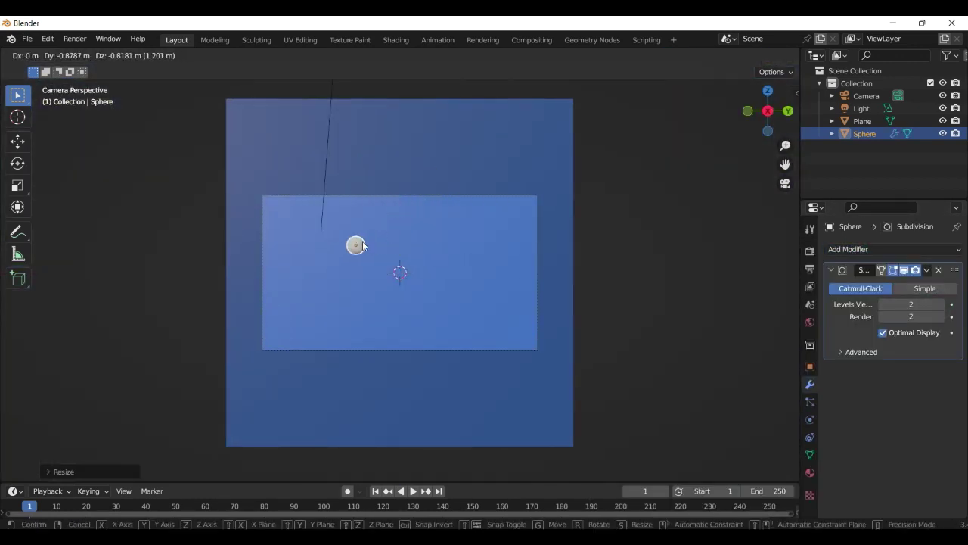
pyautogui.click(364, 245)
# - Enable AI Render for the sky scene in the render properties
pyautogui.click(809, 253)
pyautogui.scroll(-5, 892, 378)
pyautogui.click(896, 488)
pyautogui.scroll(2, 355, 237)
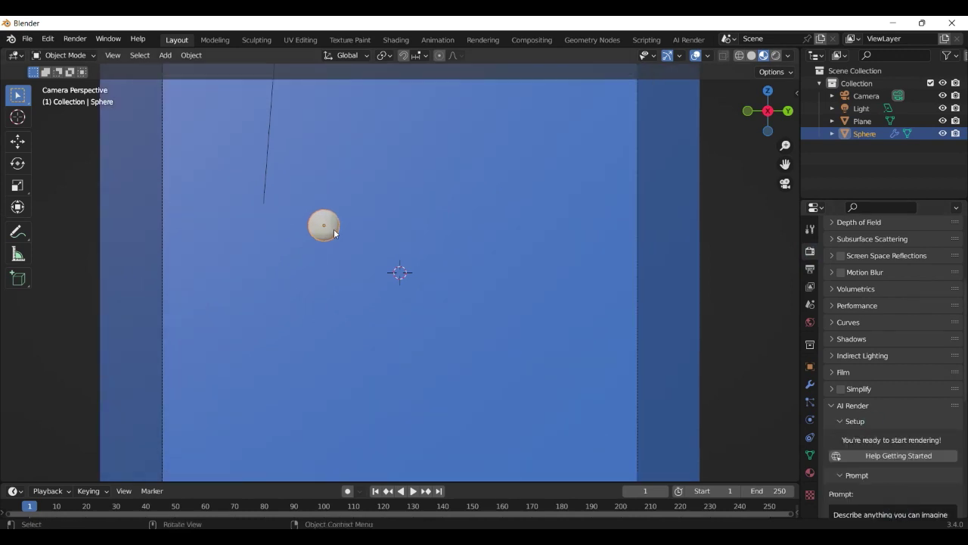
# - Stretch the sphere horizontally into an ellipsoid and add a rounder duplicate at its upper right to form the first cloud
pyautogui.press('s')
pyautogui.press('y')
pyautogui.press('z')
pyautogui.press('Return')
pyautogui.hotkey('shift', 'd')
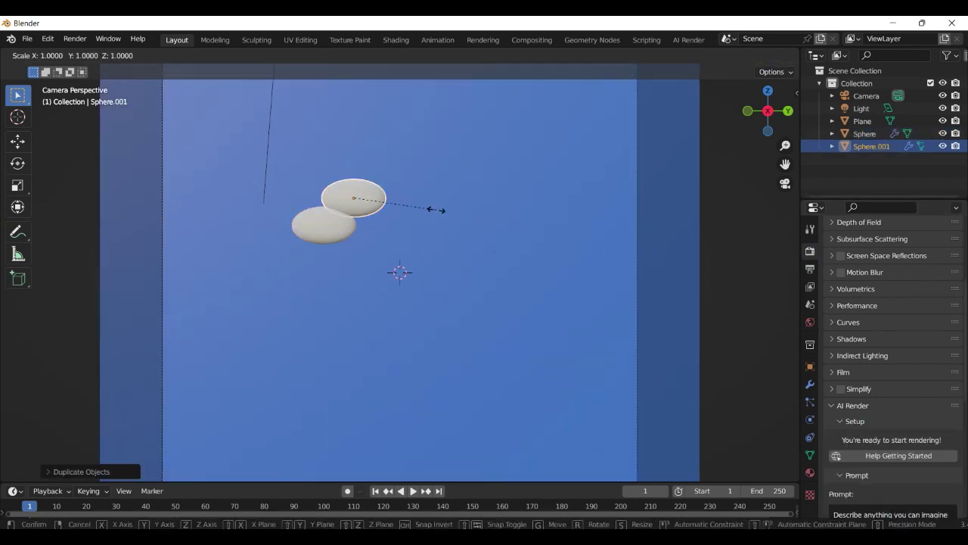
pyautogui.press('Return')
# - Duplicate the round puff to the upper right of the frame, stretch it along Y and tilt it as the second cloud's body
pyautogui.hotkey('shift', 'd')
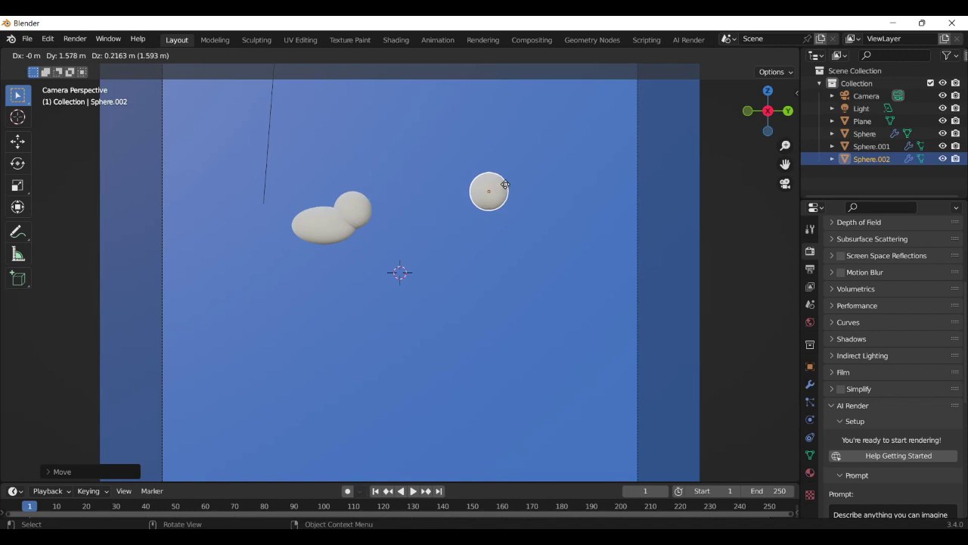
pyautogui.click(512, 179)
pyautogui.press('s')
pyautogui.press('y')
pyautogui.click(522, 181)
pyautogui.press('r')
pyautogui.click(536, 173)
# - Add duplicated round puffs to both ends of the second cloud, a larger one at the left and a smaller one at the right
pyautogui.click(361, 204)
pyautogui.hotkey('shift', 'd')
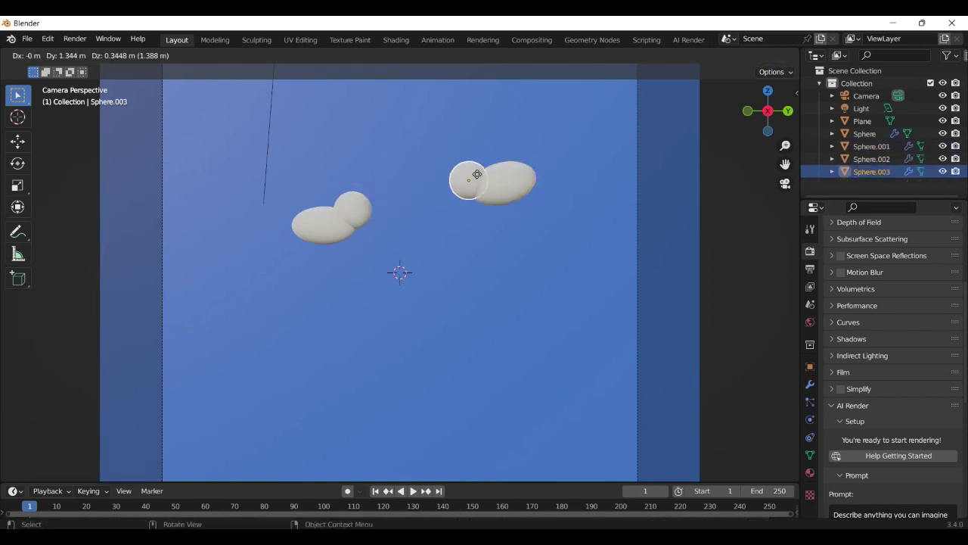
pyautogui.click(477, 177)
pyautogui.press('s')
pyautogui.click(495, 178)
pyautogui.hotkey('shift', 'd')
pyautogui.click(530, 192)
pyautogui.press('s')
pyautogui.click(545, 208)
pyautogui.press('g')
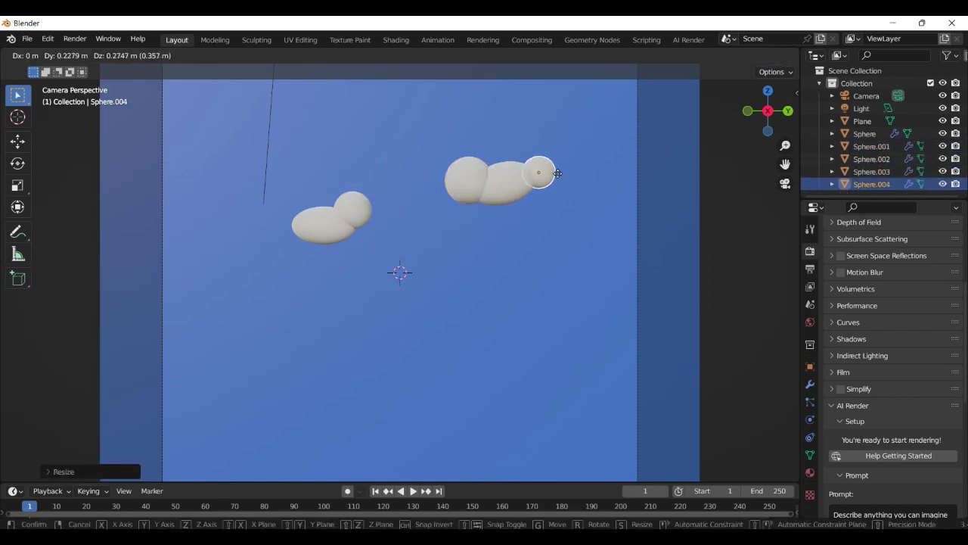
pyautogui.click(558, 177)
# - Duplicate the first cloud's ellipsoid to the lower right of the frame and enlarge it as the third cloud's body
pyautogui.click(337, 230)
pyautogui.hotkey('shift', 'd')
pyautogui.click(595, 306)
pyautogui.press('s')
pyautogui.click(606, 312)
# - Add a resized duplicate of the round puff to the lower-left end of the third cloud
pyautogui.click(352, 204)
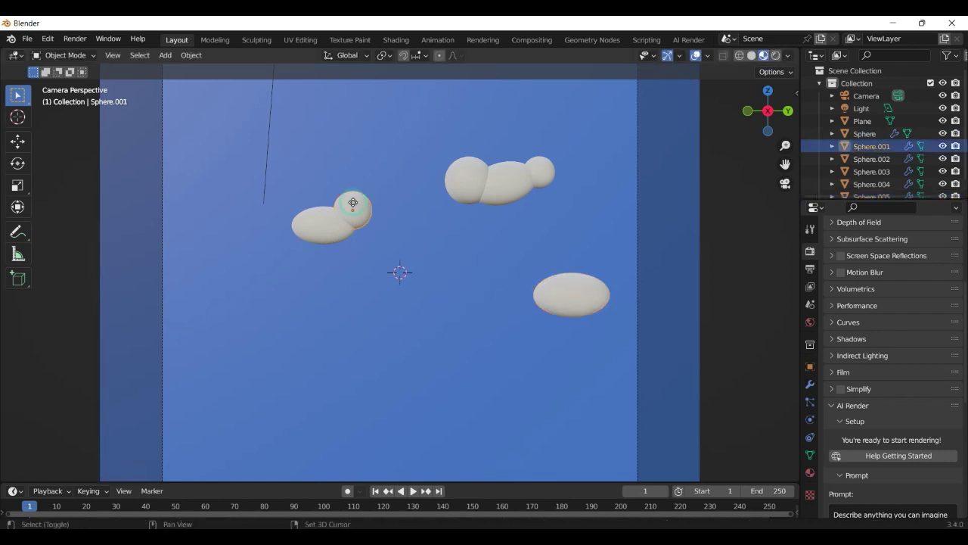
pyautogui.hotkey('shift', 'd')
pyautogui.click(552, 309)
pyautogui.press('s')
pyautogui.click(553, 308)
# - Add another duplicated puff on top of the third cloud and adjust the position of its parts
pyautogui.click(358, 208)
pyautogui.hotkey('shift', 'd')
pyautogui.doubleClick(603, 271)
pyautogui.click(592, 267)
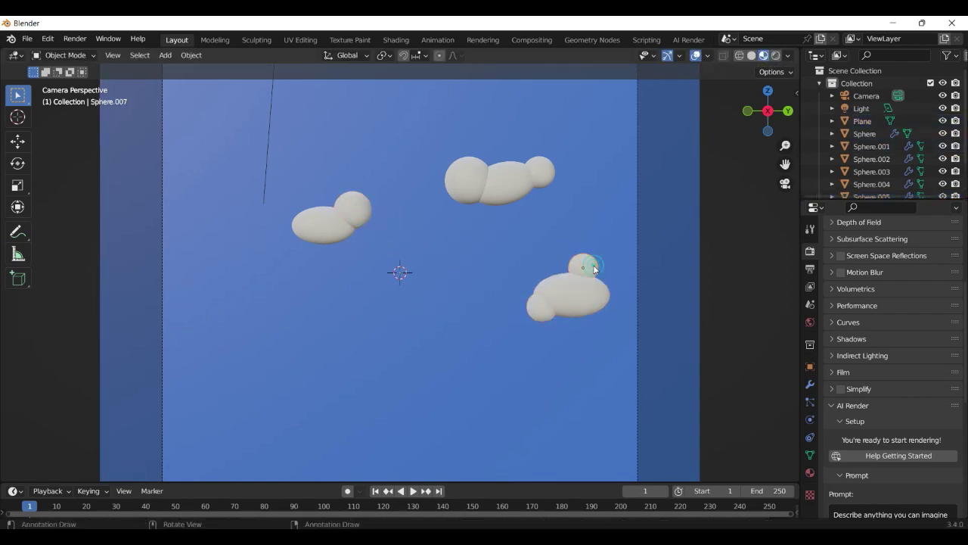
pyautogui.press('g')
pyautogui.click(577, 313)
pyautogui.press('g')
pyautogui.click(586, 275)
pyautogui.click(408, 309)
pyautogui.scroll(-3, 408, 308)
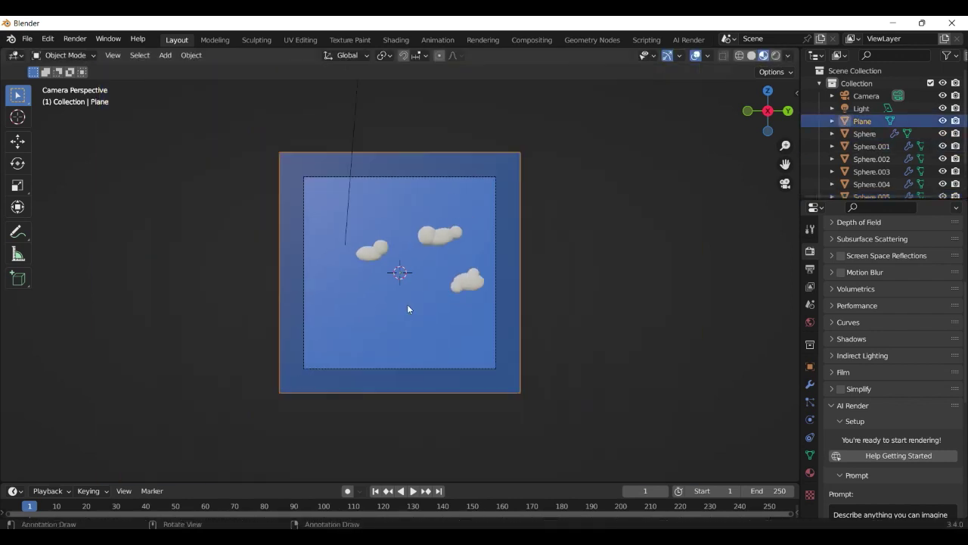
# - Duplicate the first cloud's ellipsoid to the lower left of the frame and scale it along Z and Y as the fourth cloud's body
pyautogui.scroll(3, 408, 304)
pyautogui.click(347, 235)
pyautogui.hotkey('shift', 'd')
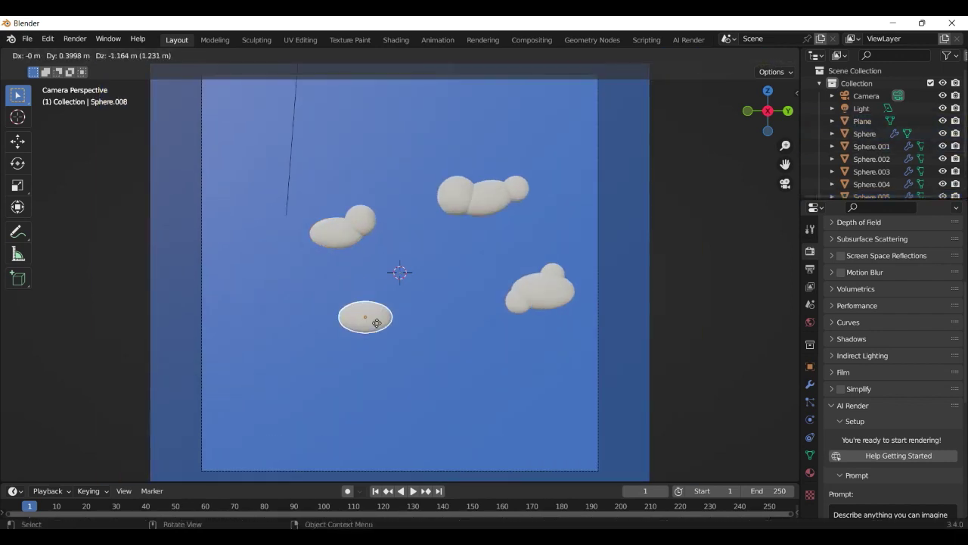
pyautogui.click(301, 328)
pyautogui.press('s')
pyautogui.press('z')
pyautogui.click(360, 346)
pyautogui.press('s')
pyautogui.press('y')
pyautogui.press('Return')
# - Complete the fourth cloud with an ellipsoid duplicate at its upper right and a smaller, rotated one at its lower left
pyautogui.click(343, 231)
pyautogui.hotkey('shift', 'd')
pyautogui.click(323, 301)
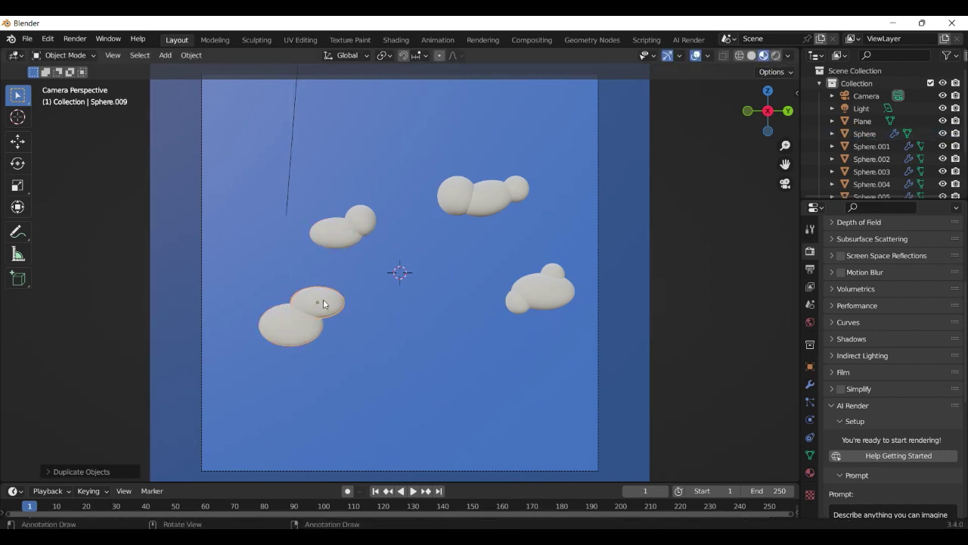
pyautogui.hotkey('shift', 'd')
pyautogui.click(265, 345)
pyautogui.press('s')
pyautogui.press('Return')
pyautogui.press('r')
pyautogui.click(335, 394)
pyautogui.click(386, 350)
pyautogui.scroll(-3, 384, 340)
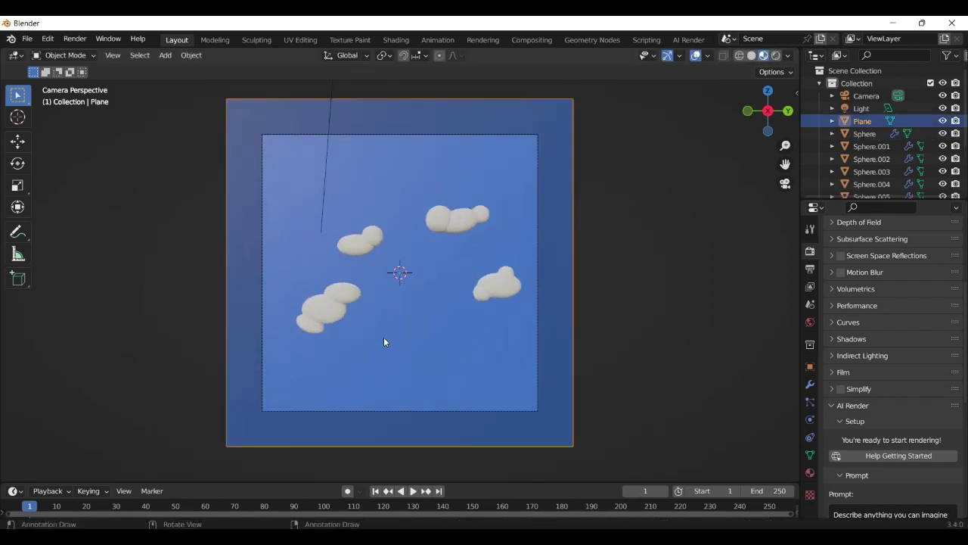
# - Duplicate the first cloud's ellipsoid to the lower middle of the frame and enlarge it as the fifth cloud's body
pyautogui.scroll(3, 383, 336)
pyautogui.click(340, 229)
pyautogui.hotkey('shift', 'd')
pyautogui.click(426, 348)
pyautogui.press('s')
pyautogui.click(460, 354)
# - Complete the fifth cloud with duplicates of the second cloud's parts at its upper left and lower right
pyautogui.click(490, 198)
pyautogui.hotkey('shift', 'd')
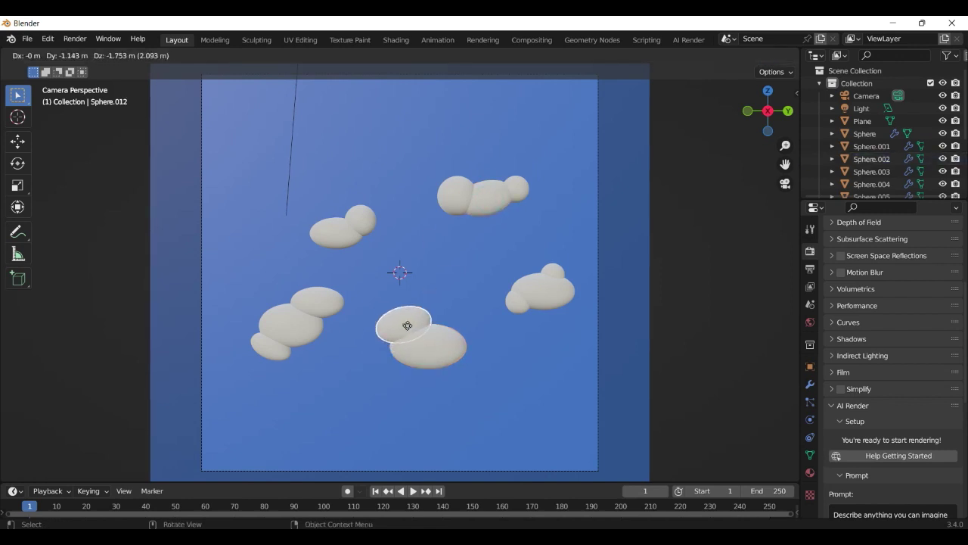
pyautogui.click(405, 325)
pyautogui.click(457, 196)
pyautogui.hotkey('shift', 'd')
pyautogui.click(445, 366)
pyautogui.scroll(-5, 377, 374)
pyautogui.scroll(3, 376, 374)
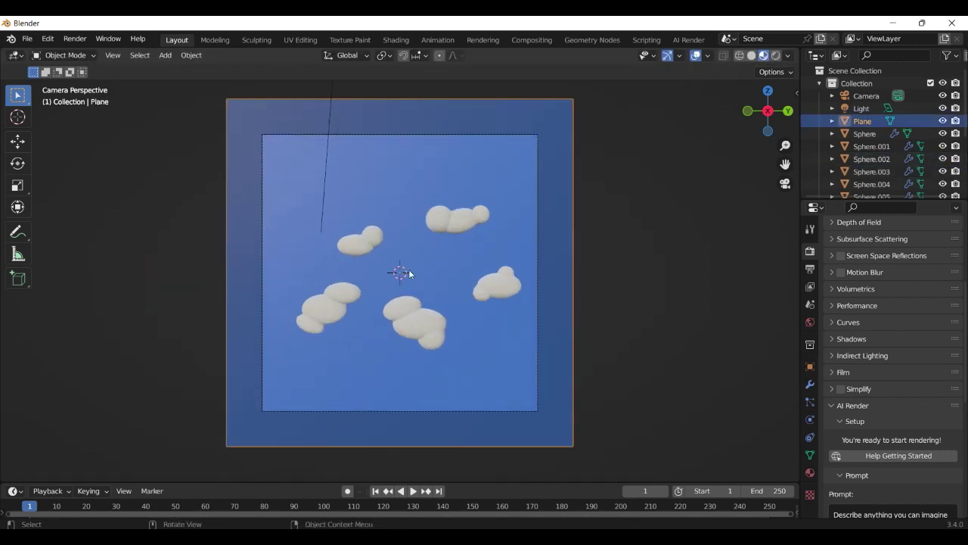
# - Build a small sixth cloud above the first one from a duplicated ellipsoid and two duplicated round puffs
pyautogui.click(356, 242)
pyautogui.hotkey('shift', 'd')
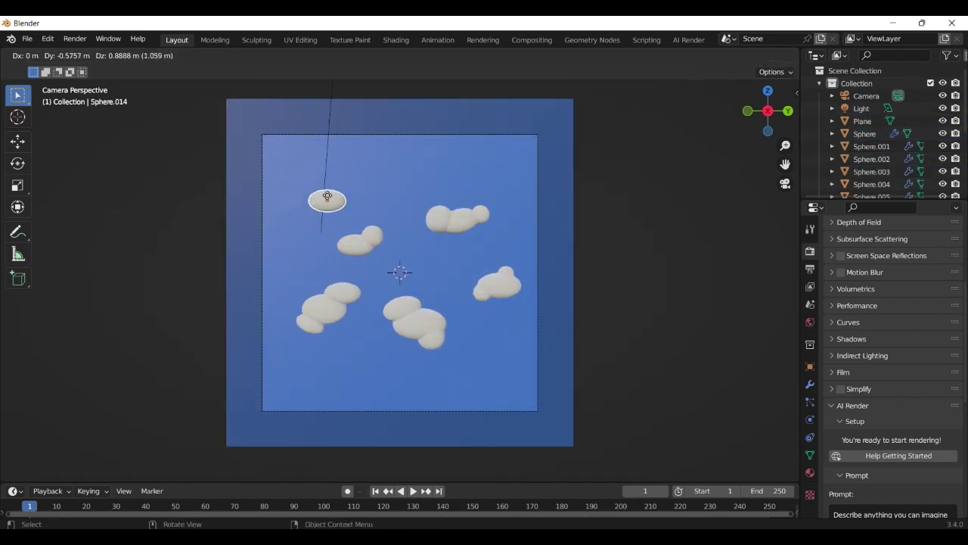
pyautogui.click(327, 197)
pyautogui.click(373, 234)
pyautogui.hotkey('shift', 'd')
pyautogui.click(340, 188)
pyautogui.click(484, 212)
pyautogui.hotkey('shift', 'd')
pyautogui.click(327, 184)
pyautogui.click(403, 194)
pyautogui.scroll(-2, 404, 194)
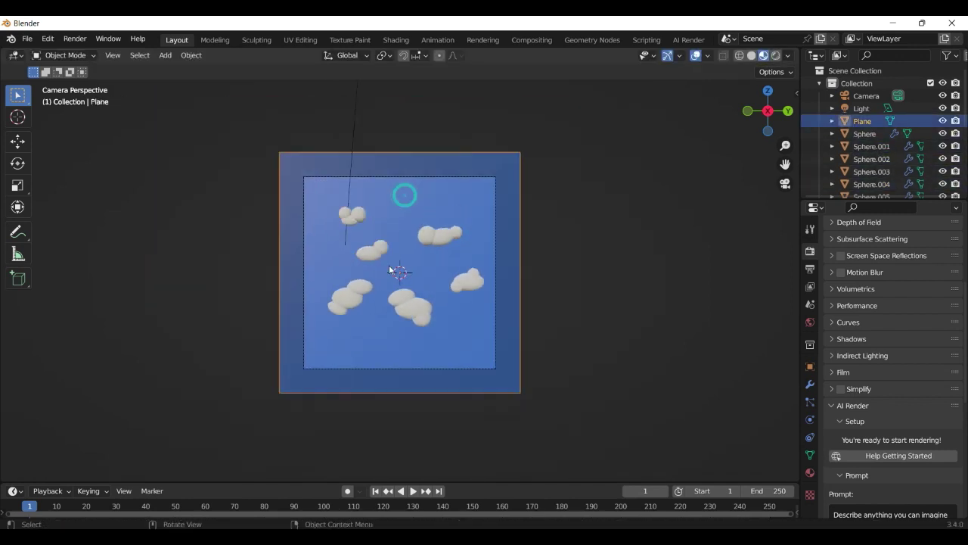
# - Inspect the spacing of clouds, plane and camera from the side and check the area light's settings
pyautogui.scroll(2, 397, 264)
pyautogui.moveTo(397, 265); pyautogui.dragTo(552, 280, button='middle')
pyautogui.press('KP_0')
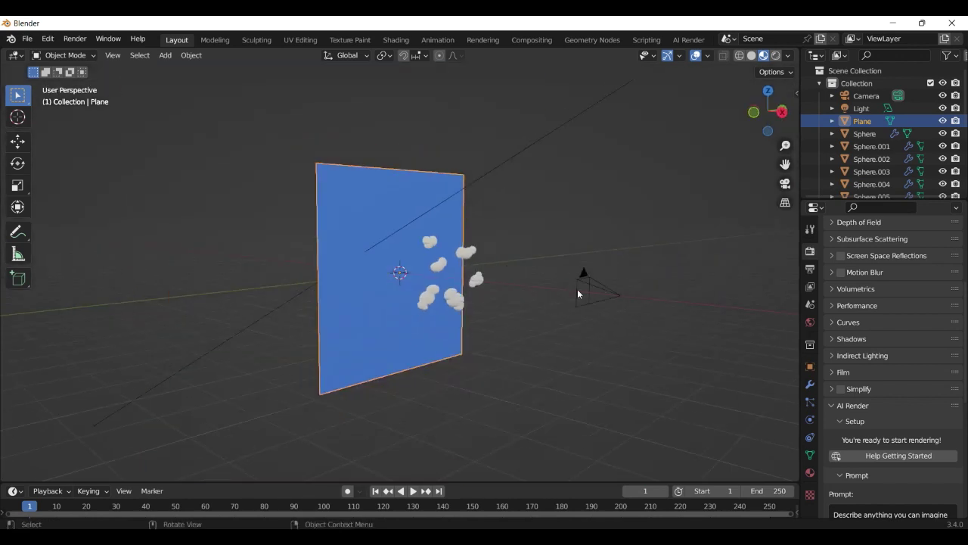
pyautogui.click(579, 291)
pyautogui.scroll(1, 855, 398)
pyautogui.scroll(-2, 856, 398)
pyautogui.click(810, 229)
pyautogui.click(888, 108)
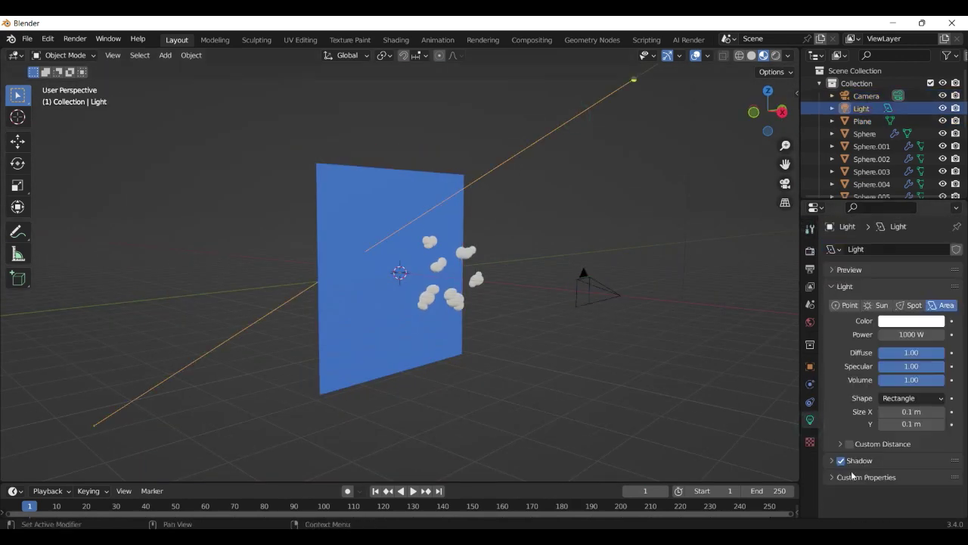
pyautogui.press('KP_0')
# - Set the AI Render prompt to "Blue sky with white clouds"
pyautogui.click(810, 228)
pyautogui.click(813, 251)
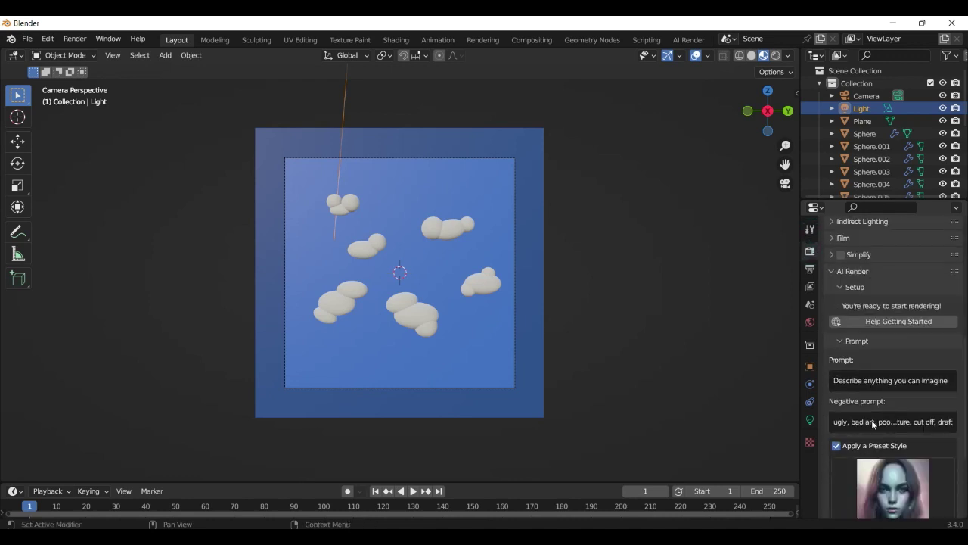
pyautogui.scroll(-3, 882, 317)
pyautogui.click(882, 279)
pyautogui.write('Blue sky with white clouds')
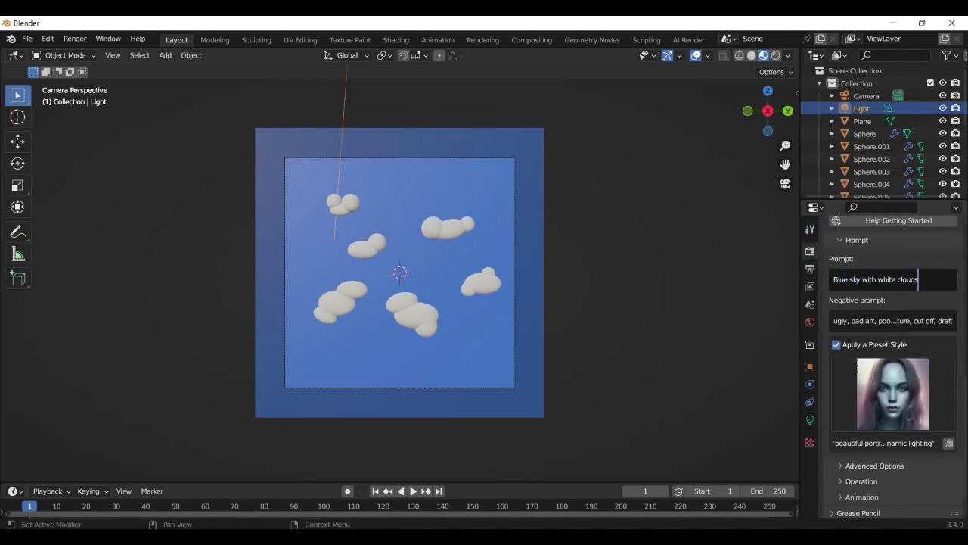
pyautogui.click(818, 327)
# - Choose the "unreal engine ... shadow depth" preset style for AI Render
pyautogui.click(883, 389)
pyautogui.scroll(2, 689, 151)
pyautogui.click(692, 92)
# - Render the sky scene as an image and examine the clouds in the result
pyautogui.click(72, 39)
pyautogui.click(71, 53)
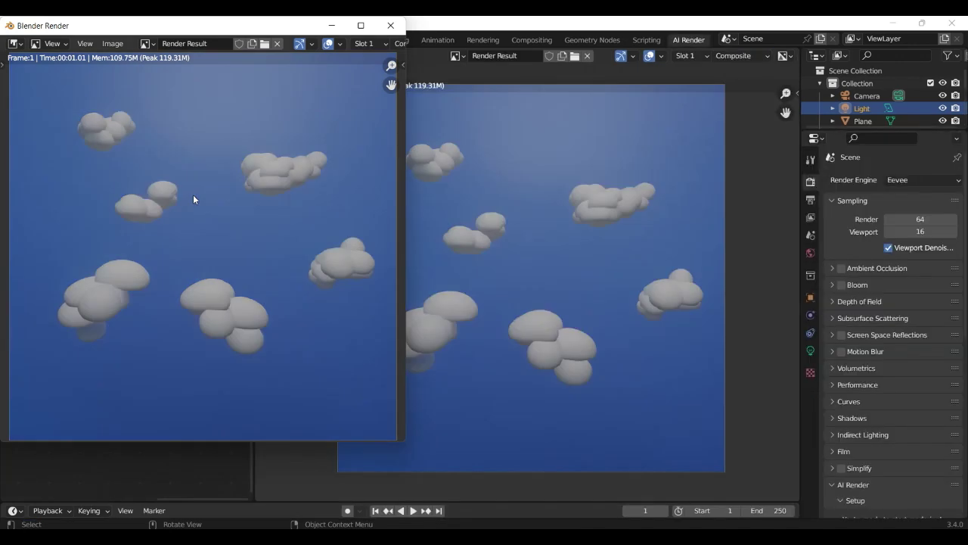
pyautogui.scroll(-3, 227, 256)
pyautogui.scroll(4, 226, 256)
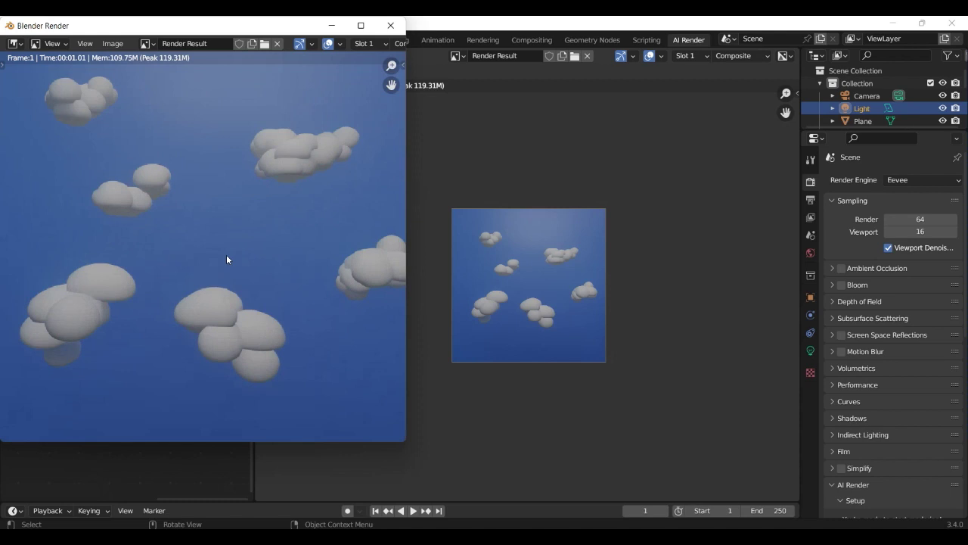
pyautogui.scroll(-6, 227, 259)
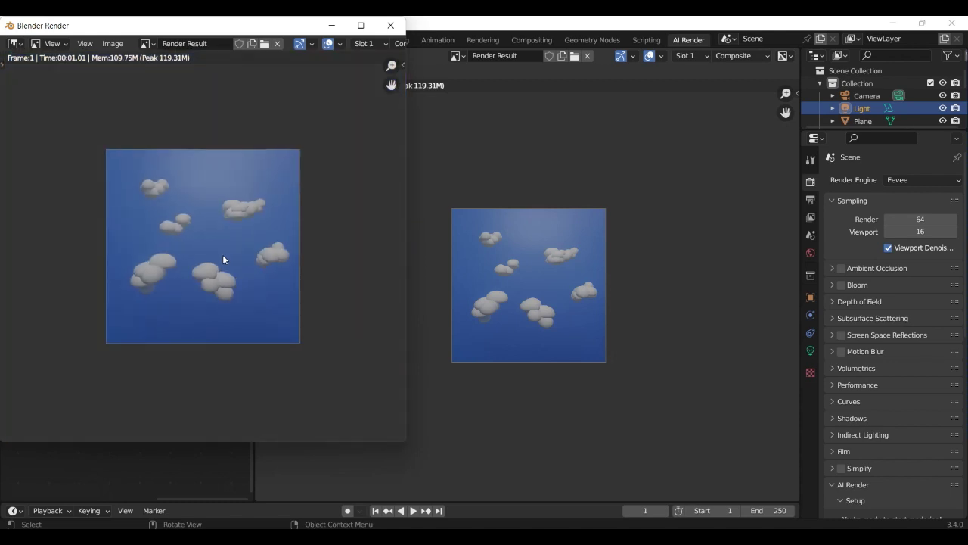
# - Save the render result as sky.png in the Documents folder and close the render window
pyautogui.click(112, 43)
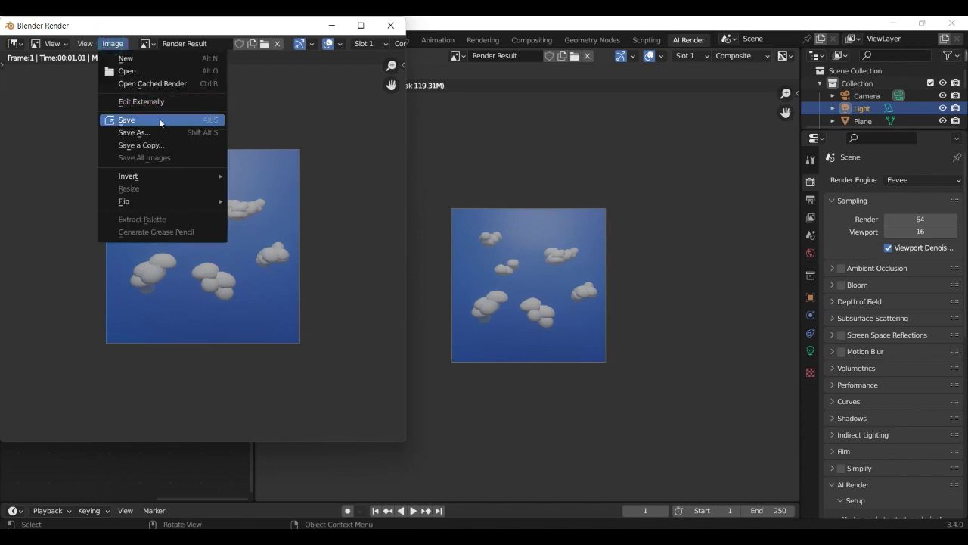
pyautogui.click(149, 133)
pyautogui.click(221, 414)
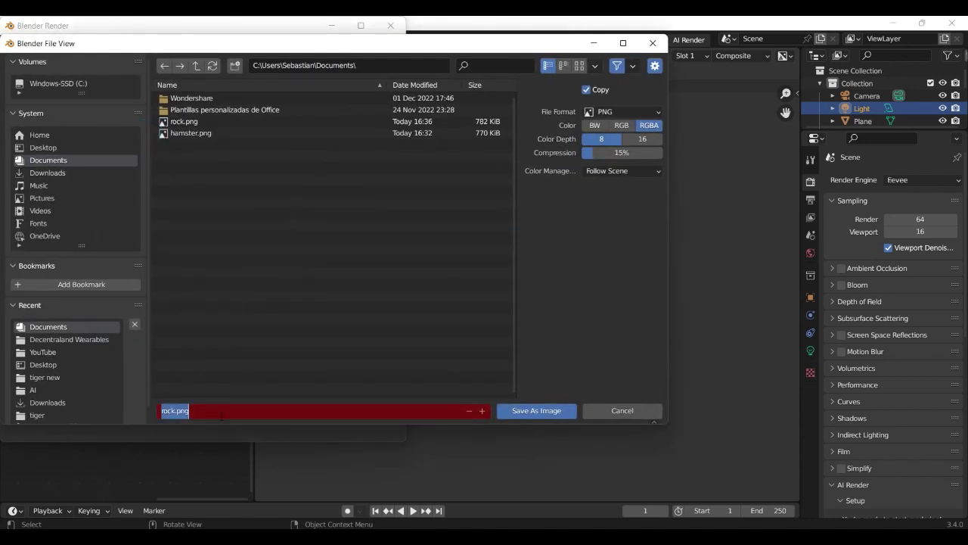
pyautogui.write('sky.png')
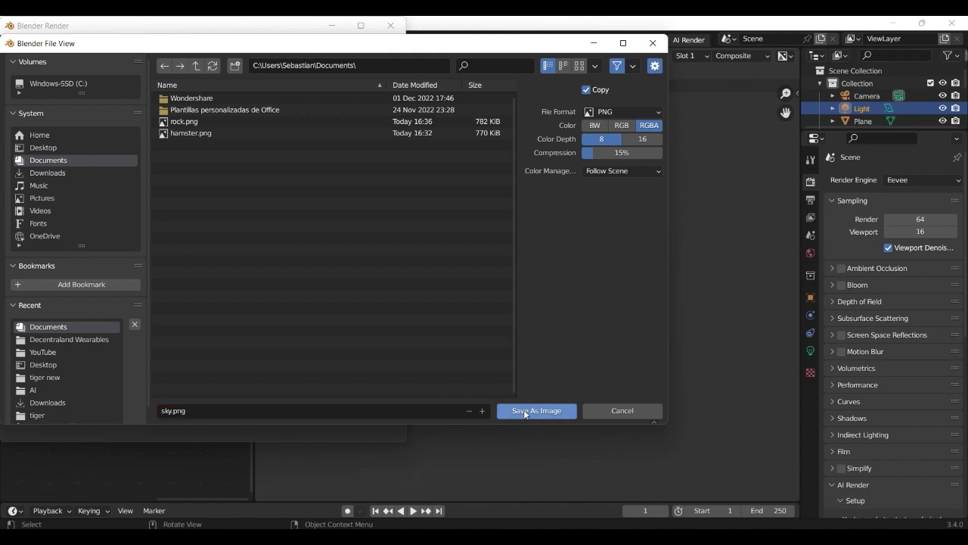
pyautogui.click(524, 411)
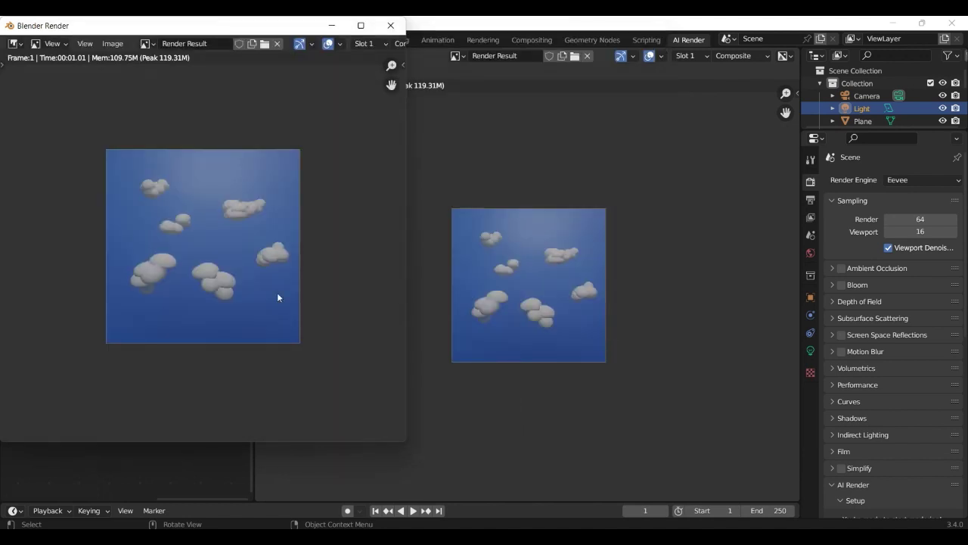
pyautogui.click(391, 26)
pyautogui.click(951, 23)
pyautogui.click(583, 300)
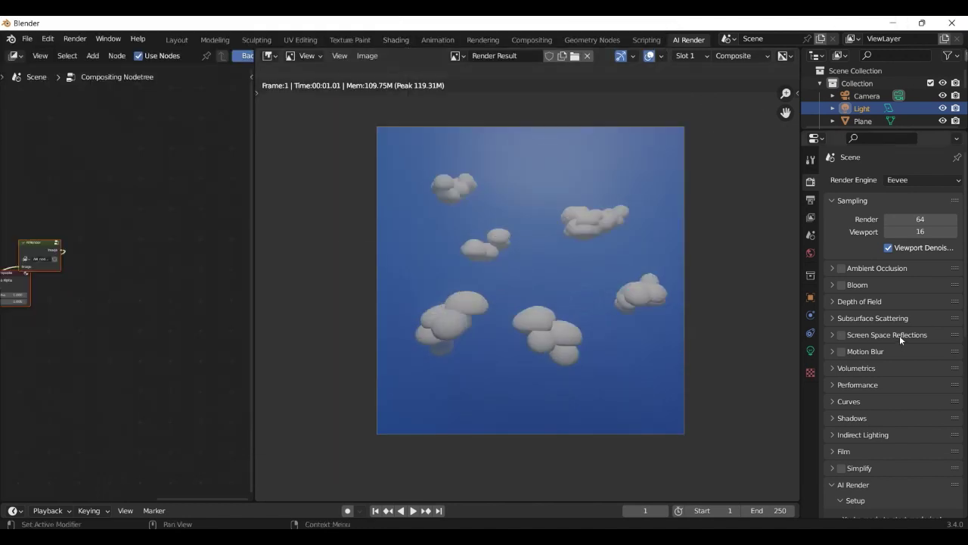
# - Generate a new AI image of the clouds manually with AI Render's Operation settings
pyautogui.scroll(-10, 899, 335)
pyautogui.click(861, 443)
pyautogui.scroll(-5, 869, 378)
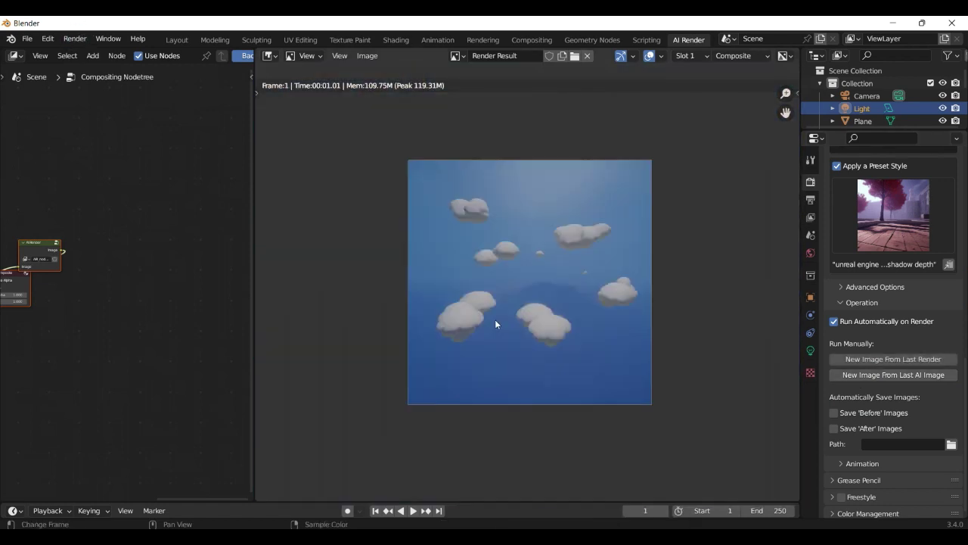
pyautogui.scroll(-2, 490, 320)
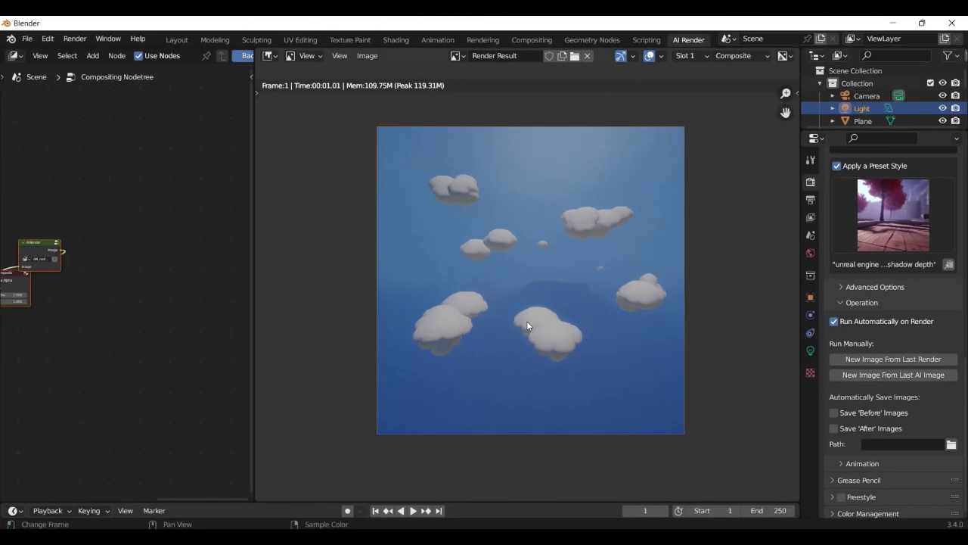
# - Save the new AI image as sky.2png.png in the Documents folder
pyautogui.click(367, 55)
pyautogui.click(388, 144)
pyautogui.press('Return')
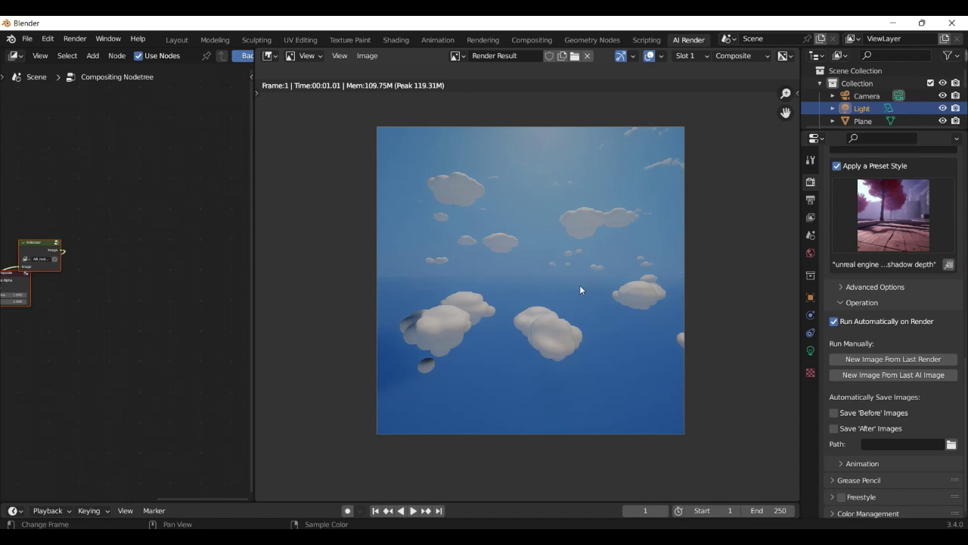
# - Save the further AI variation of the sky as sky3.png in the Documents folder
pyautogui.click(366, 55)
pyautogui.click(389, 145)
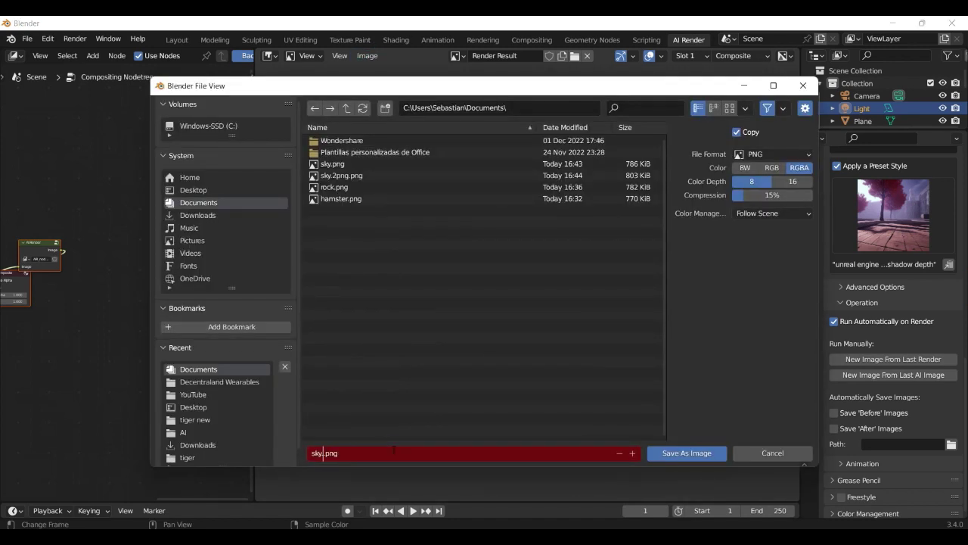
pyautogui.write('sky3.png')
pyautogui.press('Return')
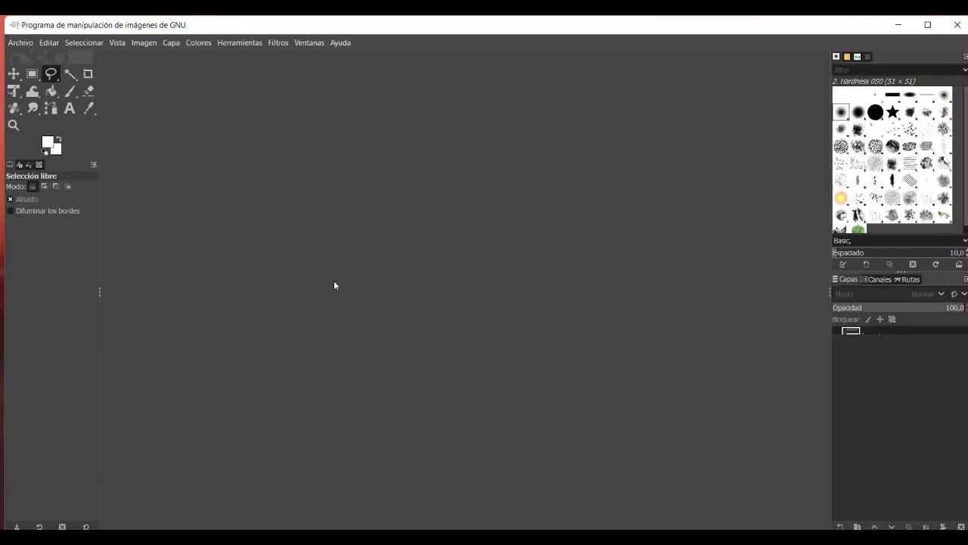
# - Start a free selection on the hamster image by tracing around its nose up to the snout
pyautogui.keyDown('ctrl'); pyautogui.scroll(4, 413, 282); pyautogui.keyUp('ctrl')
pyautogui.keyDown('ctrl'); pyautogui.moveTo(383, 331); pyautogui.dragTo(378, 308, button='middle'); pyautogui.keyUp('ctrl')
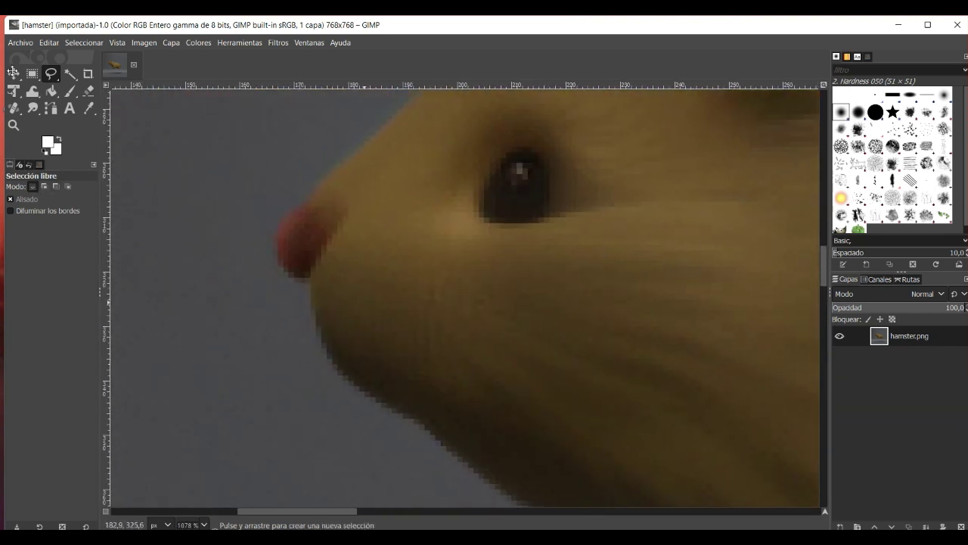
pyautogui.click(927, 25)
pyautogui.click(13, 73)
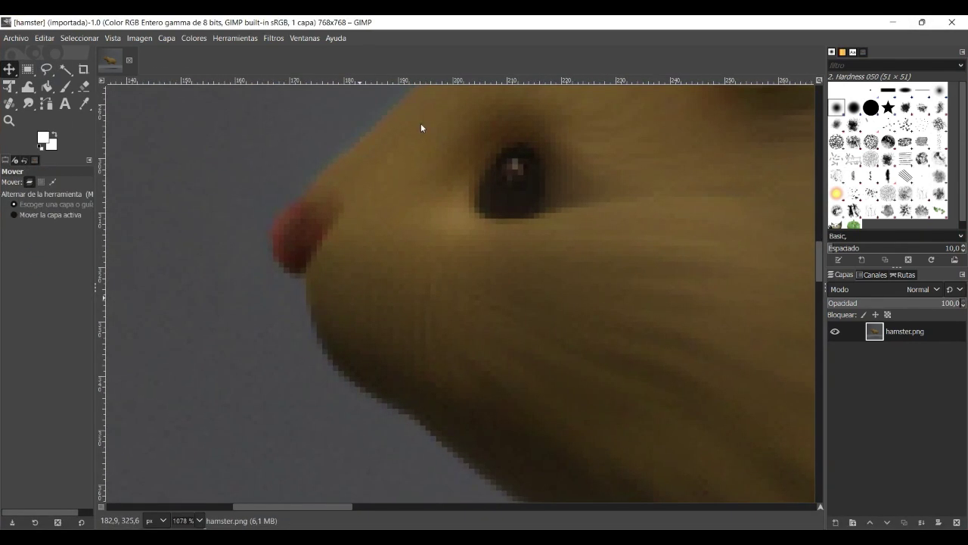
pyautogui.scroll(-1, 311, 282)
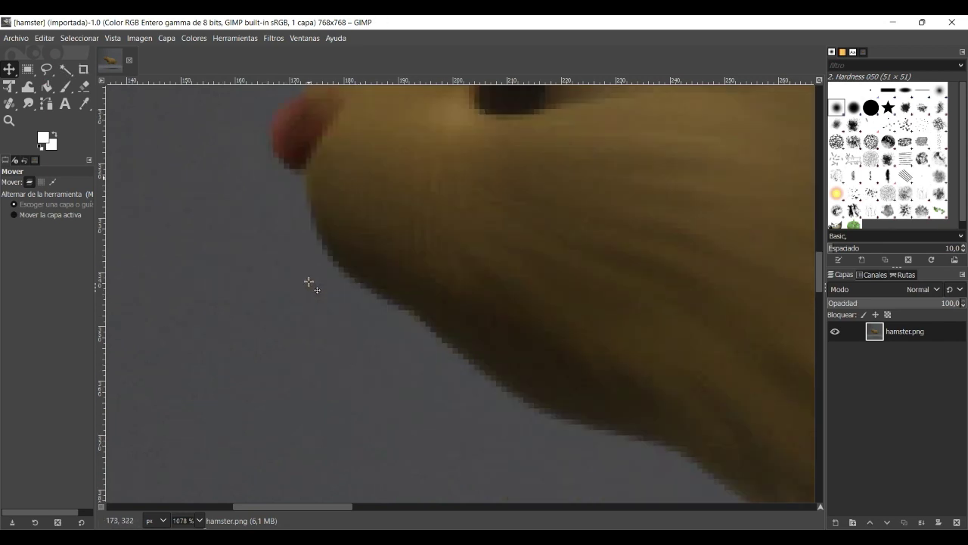
pyautogui.scroll(1, 311, 282)
pyautogui.click(46, 70)
pyautogui.moveTo(305, 276)
pyautogui.mouseDown()
pyautogui.moveTo(272, 256)
pyautogui.moveTo(287, 207)
pyautogui.mouseUp()
pyautogui.click(305, 199)
pyautogui.click(312, 184)
pyautogui.moveTo(313, 184); pyautogui.dragTo(225, 299, button='middle')
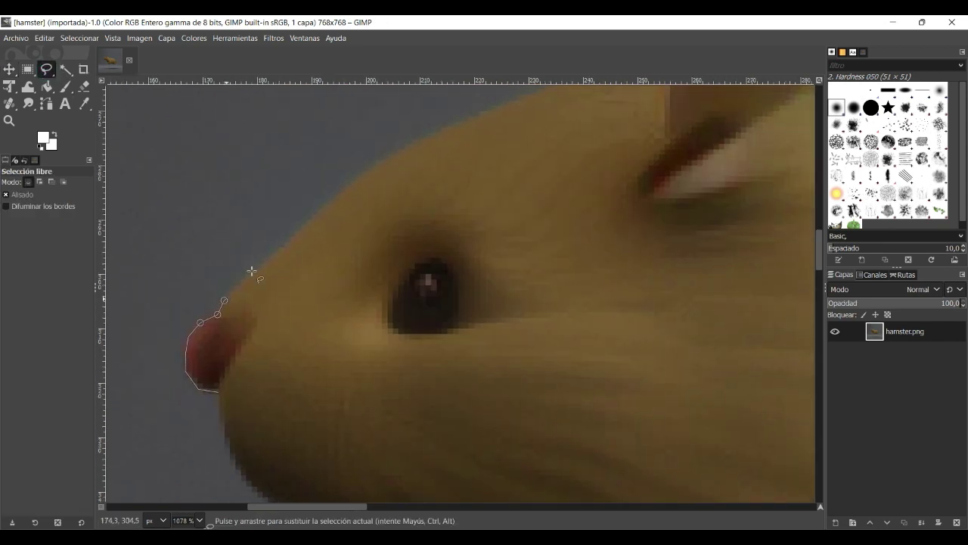
# - Continue tracing the free selection along the hamster's forehead and around its ear
pyautogui.click(348, 183)
pyautogui.moveTo(348, 183); pyautogui.dragTo(232, 289, button='middle')
pyautogui.click(291, 253)
pyautogui.click(379, 215)
pyautogui.click(476, 179)
pyautogui.click(524, 167)
pyautogui.moveTo(524, 166); pyautogui.dragTo(373, 276, button='middle')
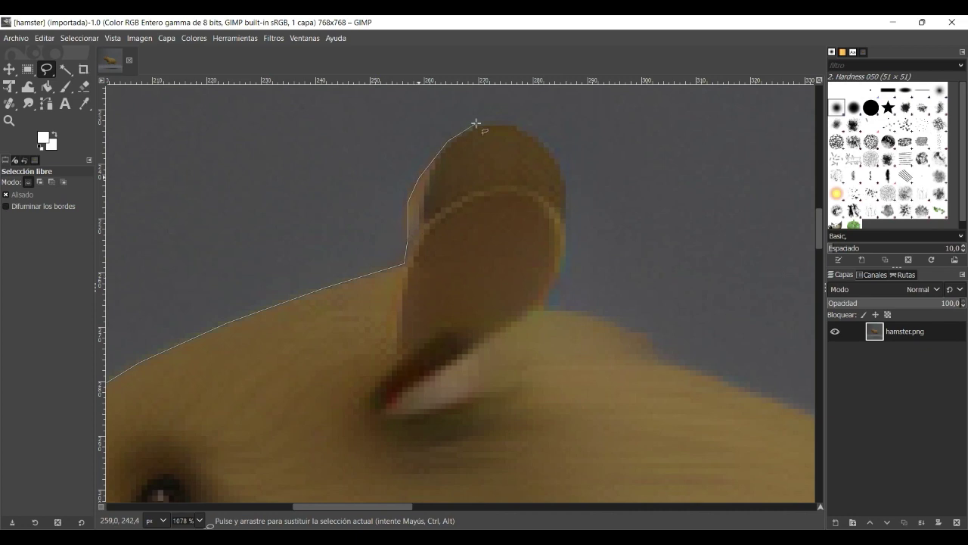
pyautogui.click(519, 125)
pyautogui.moveTo(564, 246); pyautogui.dragTo(273, 89, button='middle')
# - Extend the hamster's free selection along the back and rump down towards the hind foot
pyautogui.moveTo(757, 363); pyautogui.dragTo(129, 167, button='middle')
pyautogui.click(558, 229)
pyautogui.moveTo(786, 332); pyautogui.dragTo(159, 99, button='middle')
pyautogui.click(500, 279)
pyautogui.moveTo(432, 484); pyautogui.dragTo(681, 86, button='middle')
# - Complete the hamster's outline along the hind toes, belly and front paw, and export the cropped cut-out as hamster.png
pyautogui.click(315, 298)
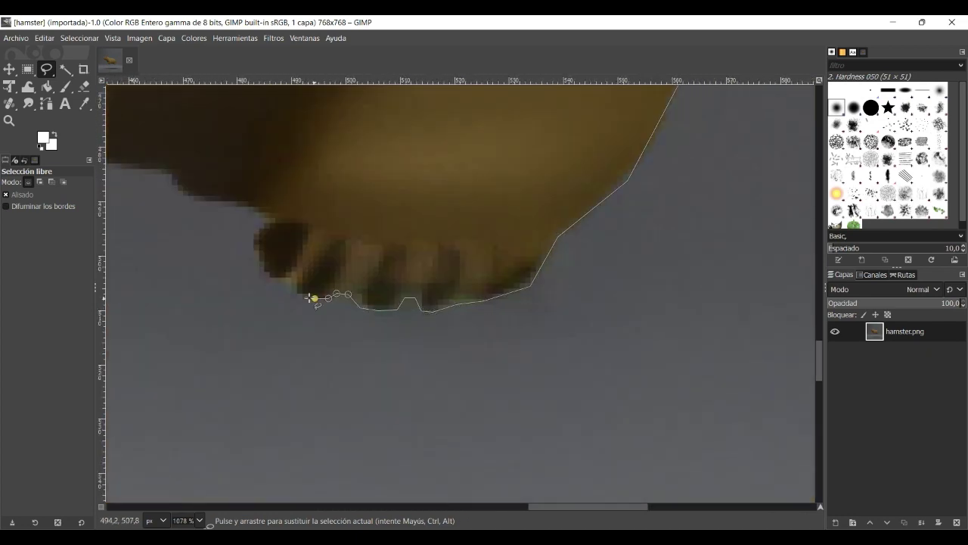
pyautogui.moveTo(151, 189); pyautogui.dragTo(802, 211, button='middle')
pyautogui.click(381, 196)
pyautogui.moveTo(227, 197); pyautogui.dragTo(673, 317, button='middle')
pyautogui.click(373, 312)
pyautogui.moveTo(318, 136); pyautogui.dragTo(529, 477, button='middle')
pyautogui.click(419, 187)
pyautogui.moveTo(227, 113); pyautogui.dragTo(794, 468, button='middle')
pyautogui.click(496, 306)
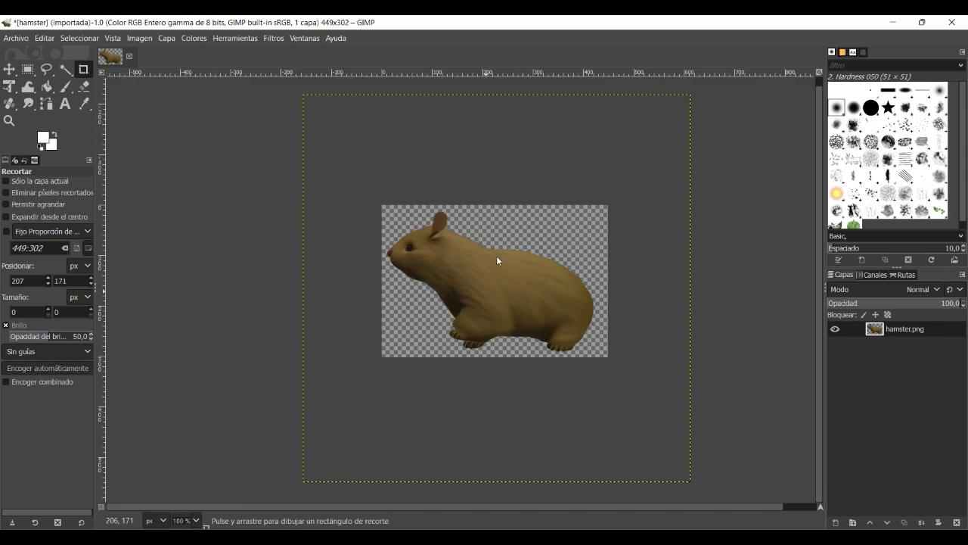
pyautogui.click(16, 38)
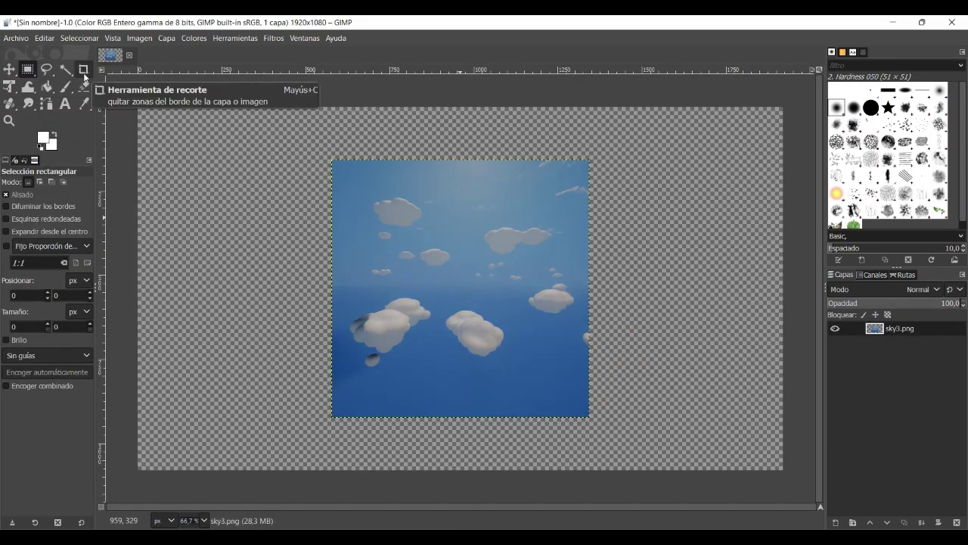
# - Enlarge the sky3.png layer about 2.77 times with Unified Transform to cover the canvas width, and export it as a PNG in Documents
pyautogui.click(10, 86)
pyautogui.moveTo(332, 159); pyautogui.dragTo(271, 101)
pyautogui.moveTo(430, 259); pyautogui.dragTo(502, 452)
pyautogui.moveTo(234, 184); pyautogui.dragTo(88, 34)
pyautogui.hotkey('ctrl', 'z')
pyautogui.keyDown('ctrl'); pyautogui.scroll(-2, 554, 246); pyautogui.keyUp('ctrl')
pyautogui.moveTo(609, 428); pyautogui.dragTo(677, 497)
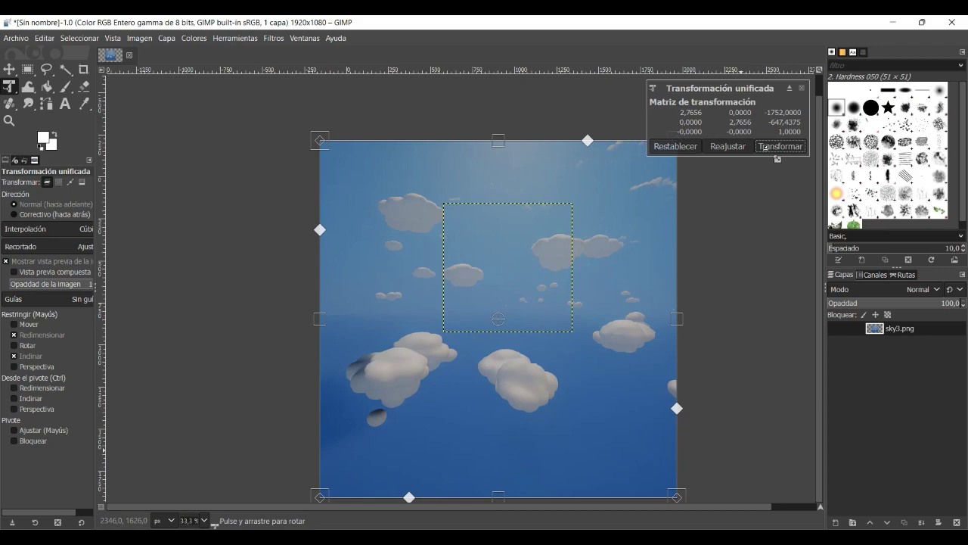
pyautogui.click(765, 147)
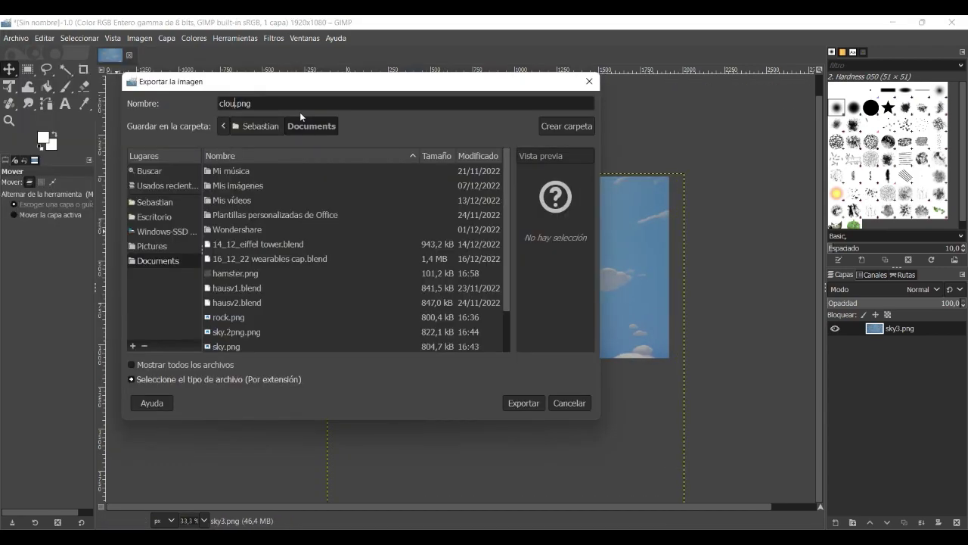
pyautogui.click(523, 401)
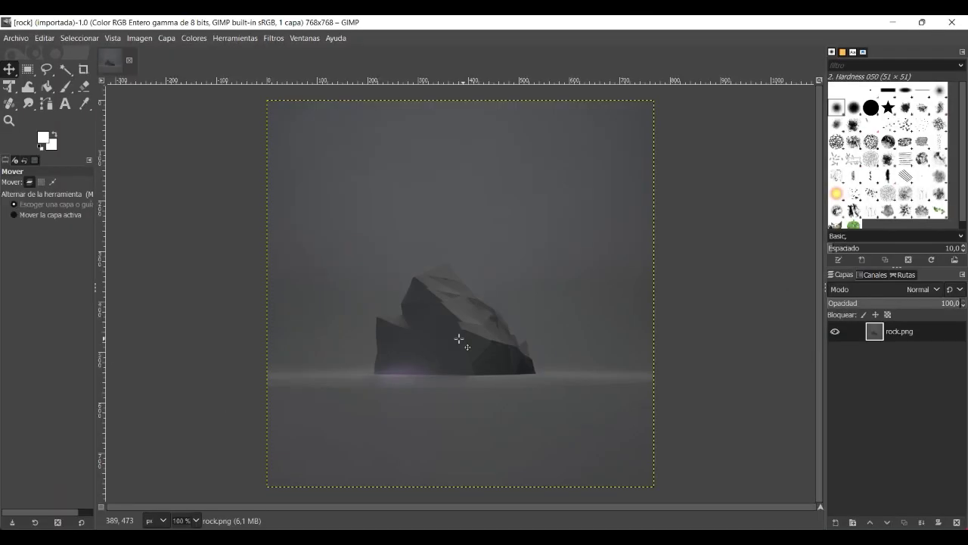
# - Trace the rock's outline in rock.png with the Free Select tool and close the selection
pyautogui.keyDown('ctrl'); pyautogui.scroll(3, 458, 340); pyautogui.keyUp('ctrl')
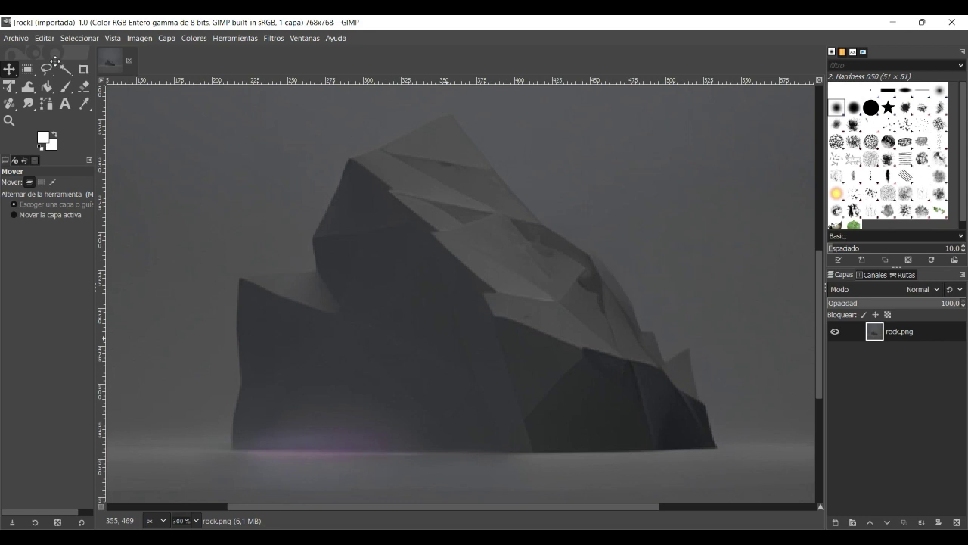
pyautogui.click(47, 69)
pyautogui.click(232, 447)
pyautogui.click(239, 385)
pyautogui.click(239, 277)
pyautogui.click(316, 270)
pyautogui.click(312, 240)
pyautogui.click(328, 206)
pyautogui.click(337, 188)
pyautogui.click(688, 349)
pyautogui.click(715, 447)
pyautogui.click(233, 448)
pyautogui.press('Return')
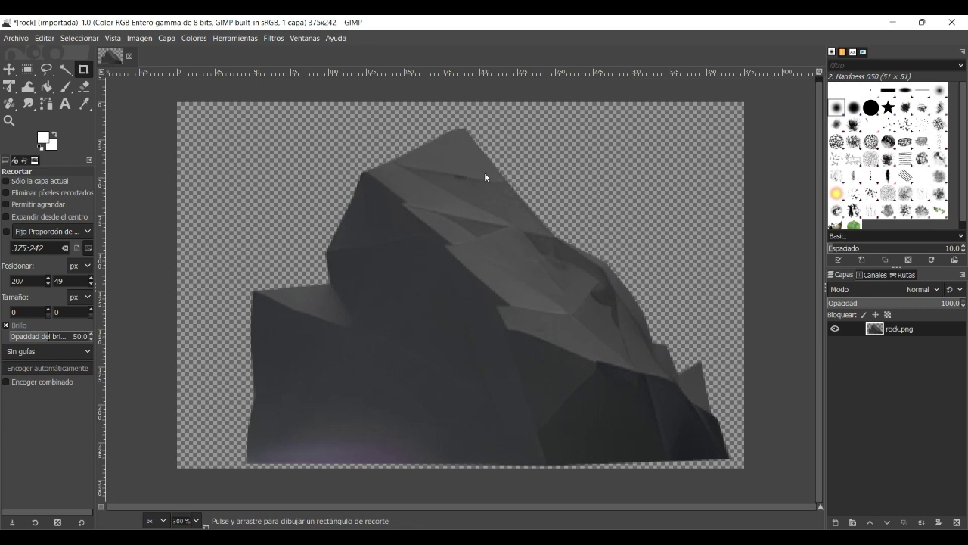
# - Export the cropped rock cut-out as rock.png in Documents and smudge the purple glow near its base
pyautogui.click(16, 38)
pyautogui.click(164, 231)
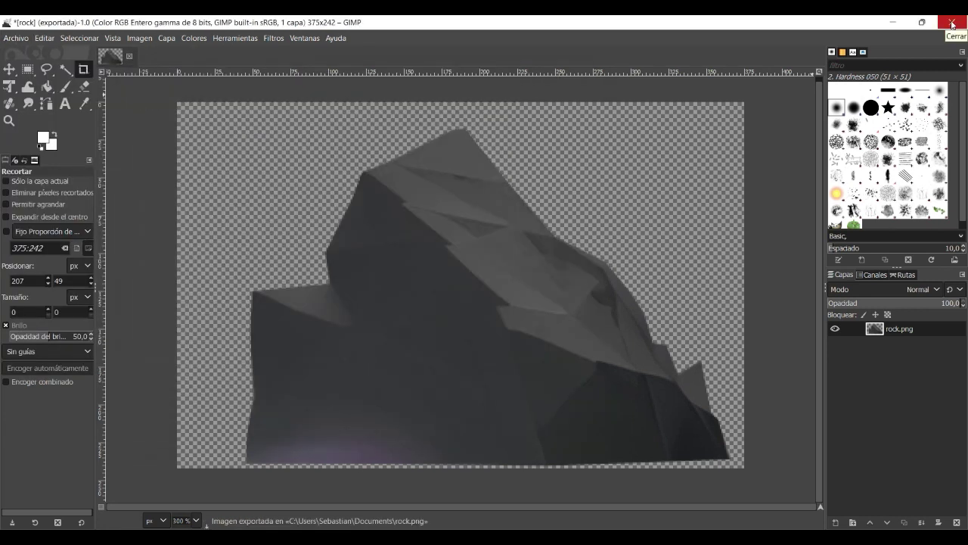
pyautogui.click(27, 103)
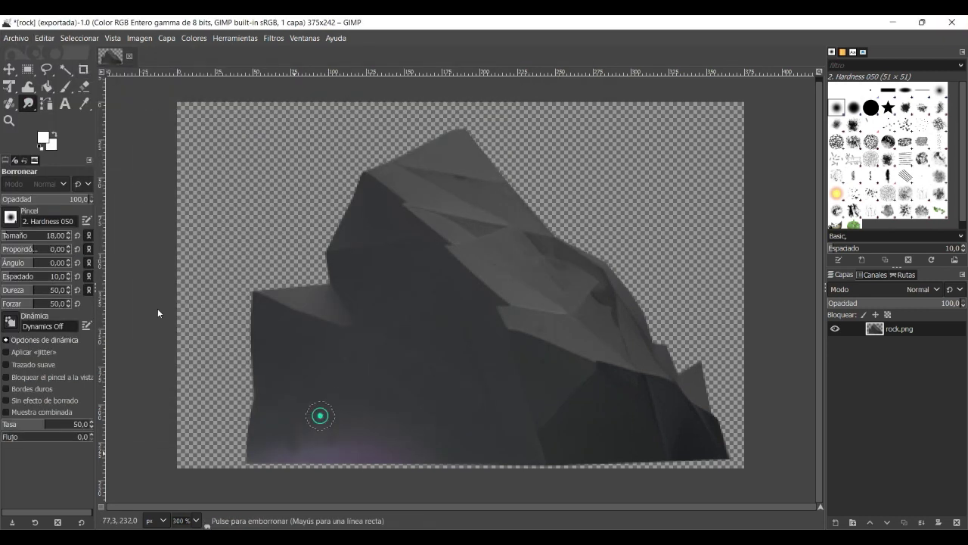
pyautogui.moveTo(320, 416); pyautogui.dragTo(325, 433)
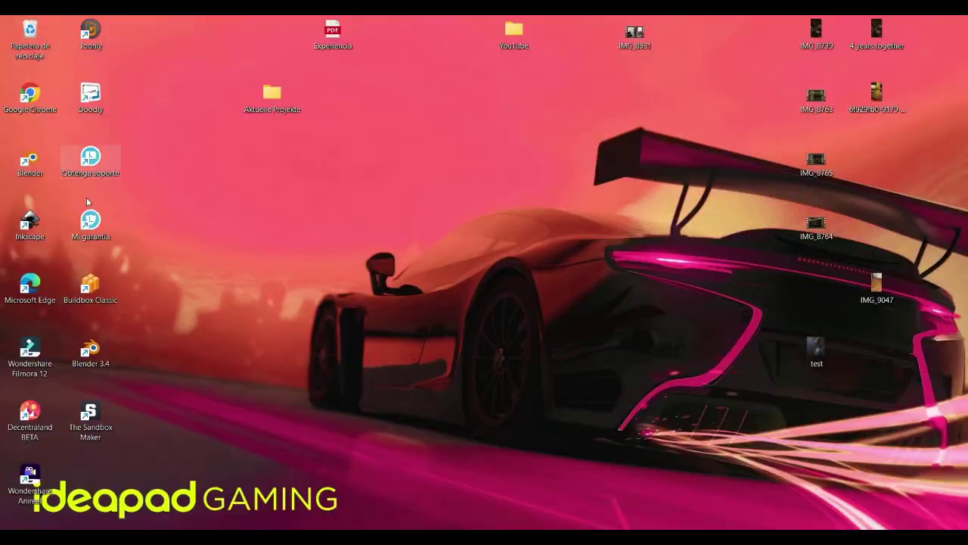
# - Open Buildbox Classic and start a new game with the Flappy gameplay type
pyautogui.doubleClick(91, 286)
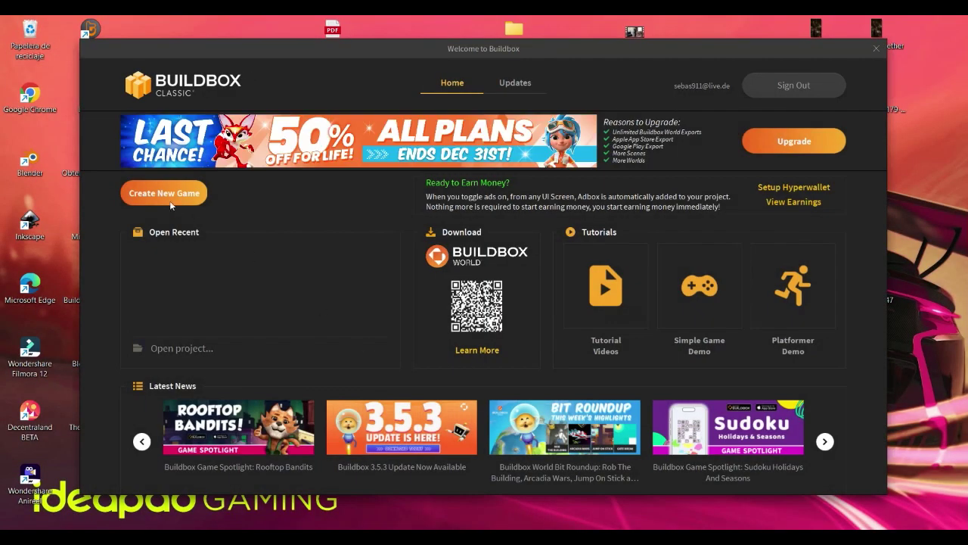
pyautogui.click(168, 192)
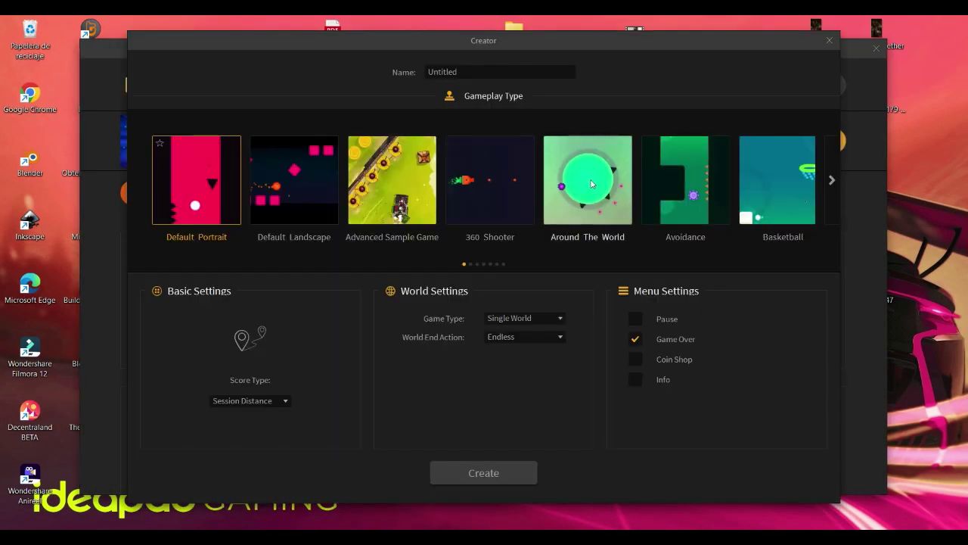
pyautogui.click(832, 180)
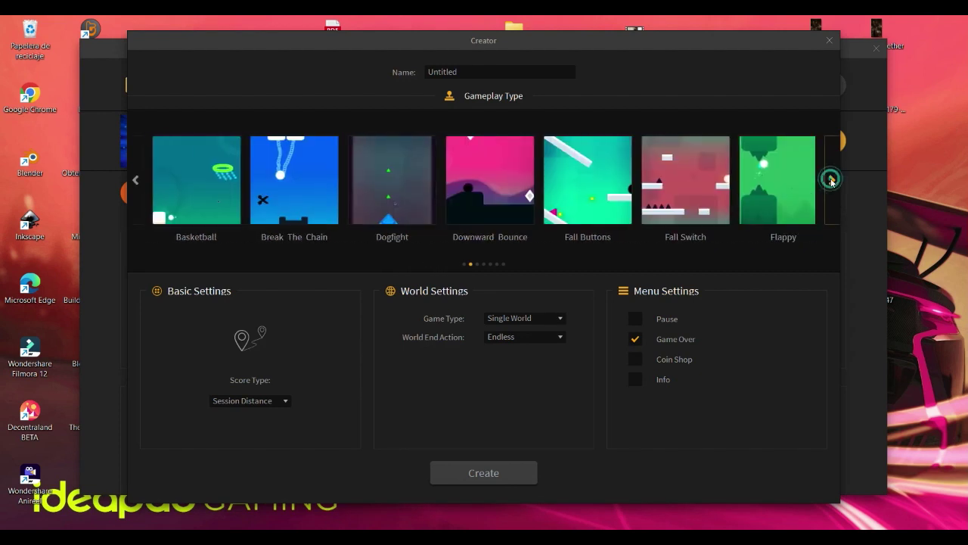
pyautogui.click(764, 186)
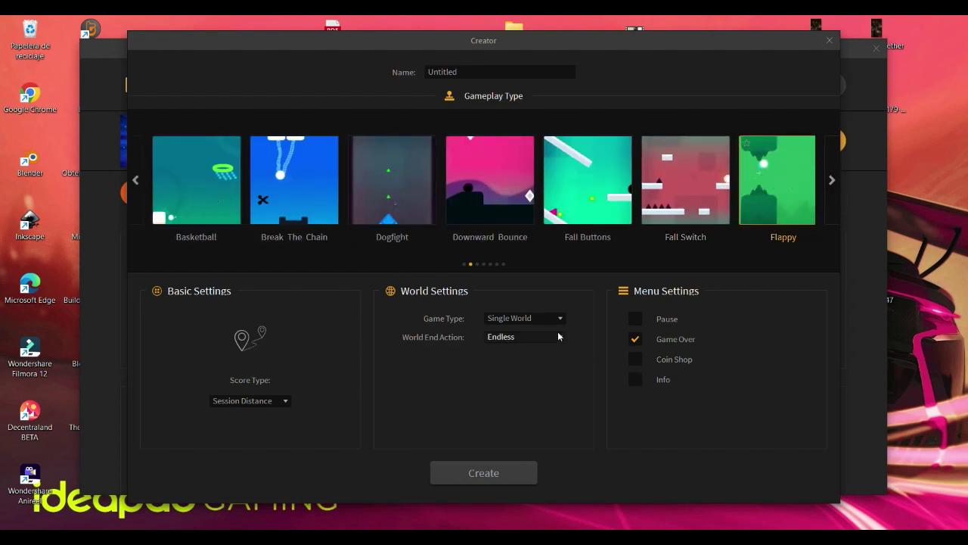
# - Enable the Pause menu, keep the score type at Session Distance, and create the game
pyautogui.click(636, 318)
pyautogui.click(258, 401)
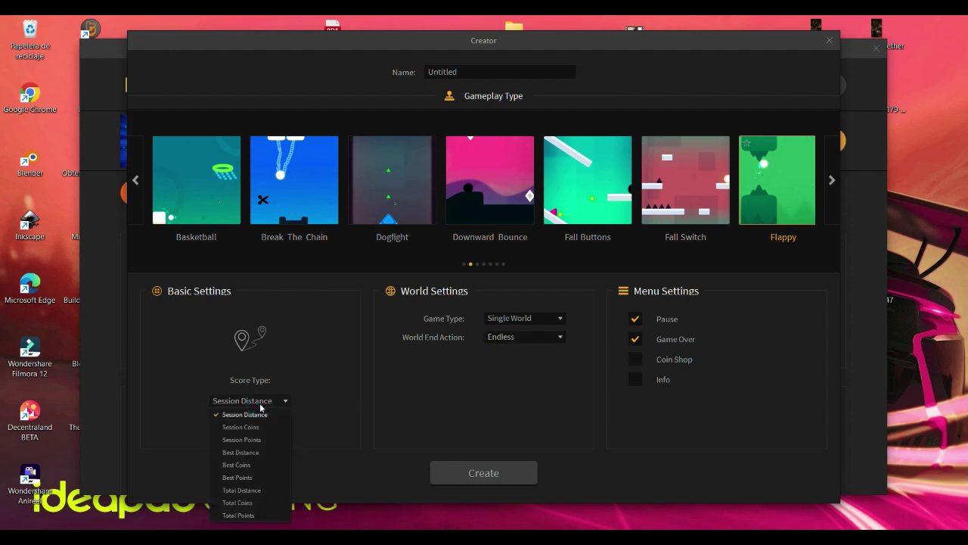
pyautogui.click(389, 409)
pyautogui.click(497, 474)
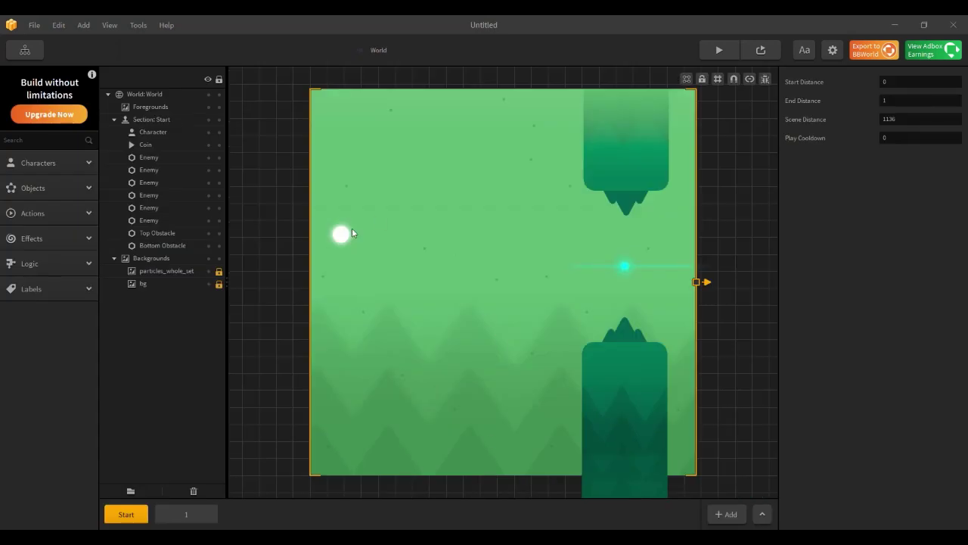
# - Open the Character asset's settings and remove its Move Animation image
pyautogui.click(344, 236)
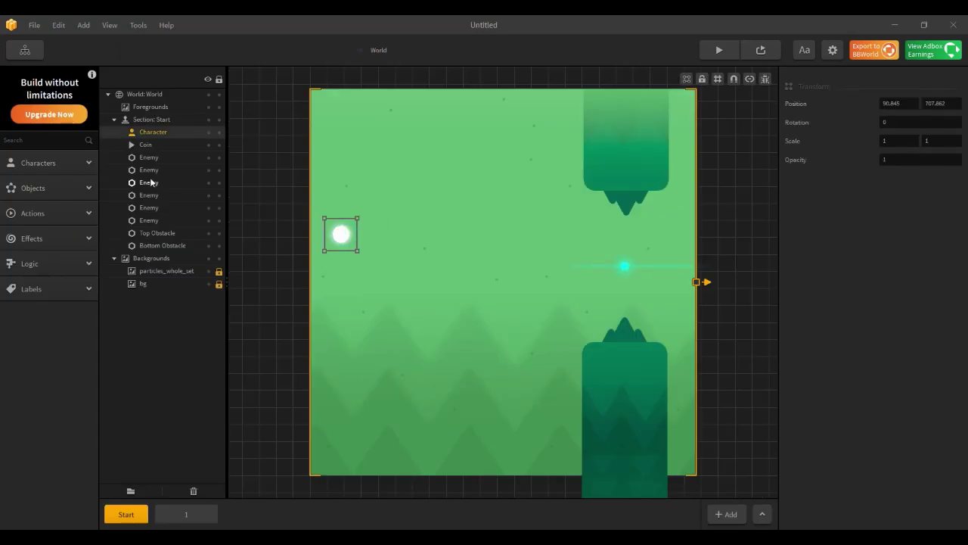
pyautogui.click(89, 163)
pyautogui.click(20, 201)
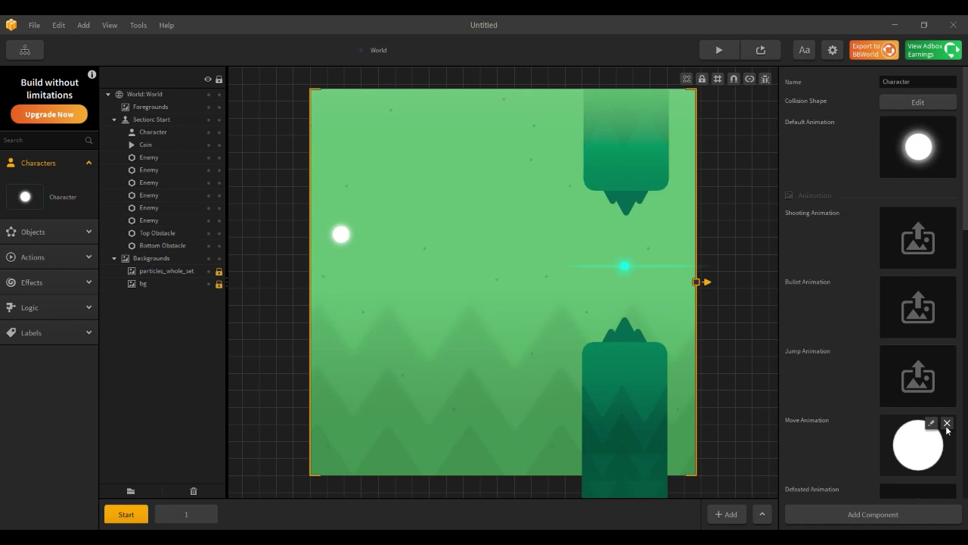
pyautogui.scroll(-10, 929, 436)
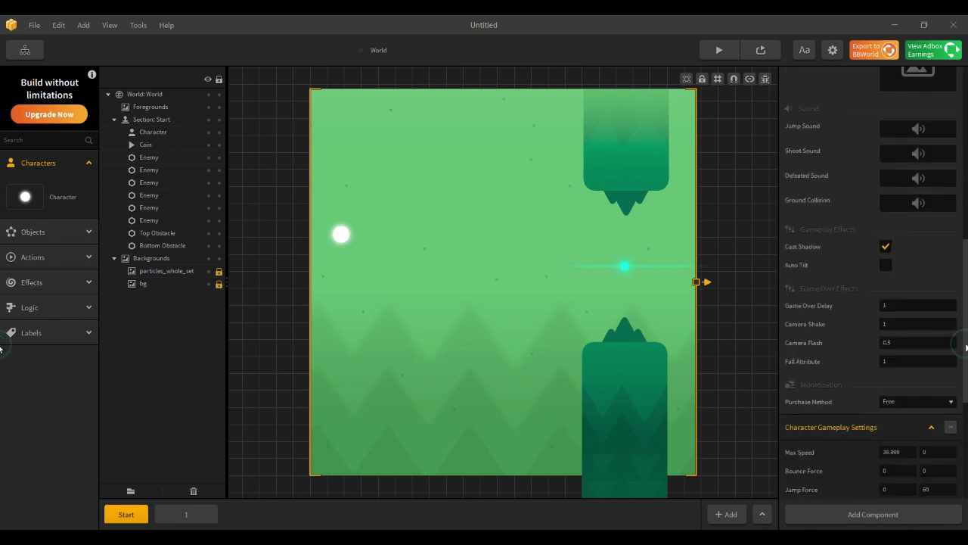
pyautogui.moveTo(966, 346); pyautogui.dragTo(967, 151)
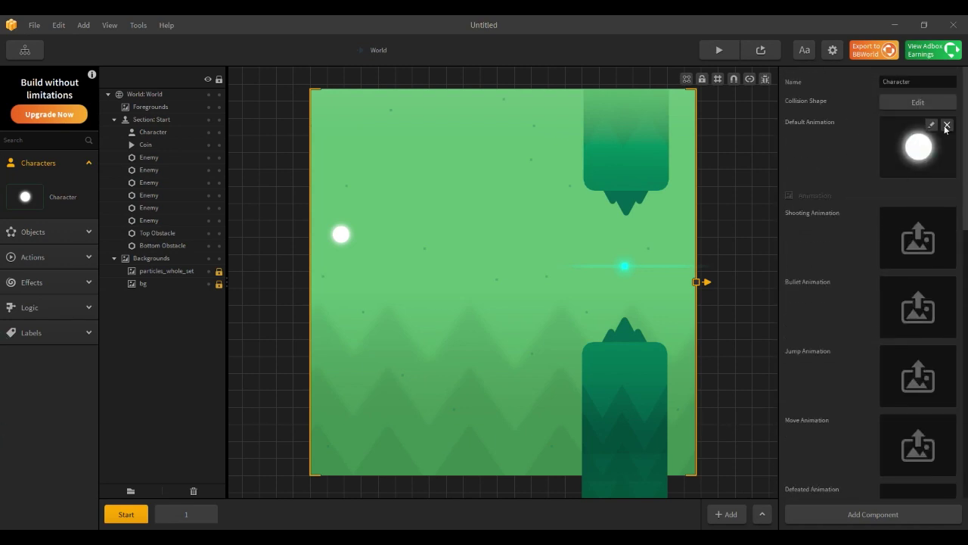
# - Replace the Character's Default Animation with the hamster cut-out image
pyautogui.click(946, 125)
pyautogui.click(491, 526)
pyautogui.moveTo(475, 203); pyautogui.dragTo(915, 151)
pyautogui.click(818, 151)
# - Shrink the hamster in the scene to about 0.36 by 0.33 scale, flip it to face the obstacles, and reposition it
pyautogui.click(365, 239)
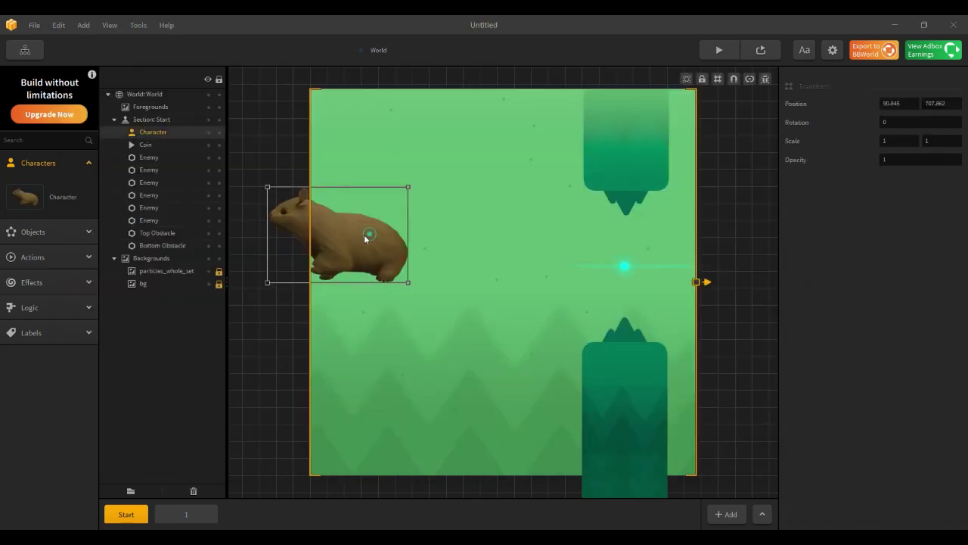
pyautogui.moveTo(352, 237); pyautogui.dragTo(449, 251)
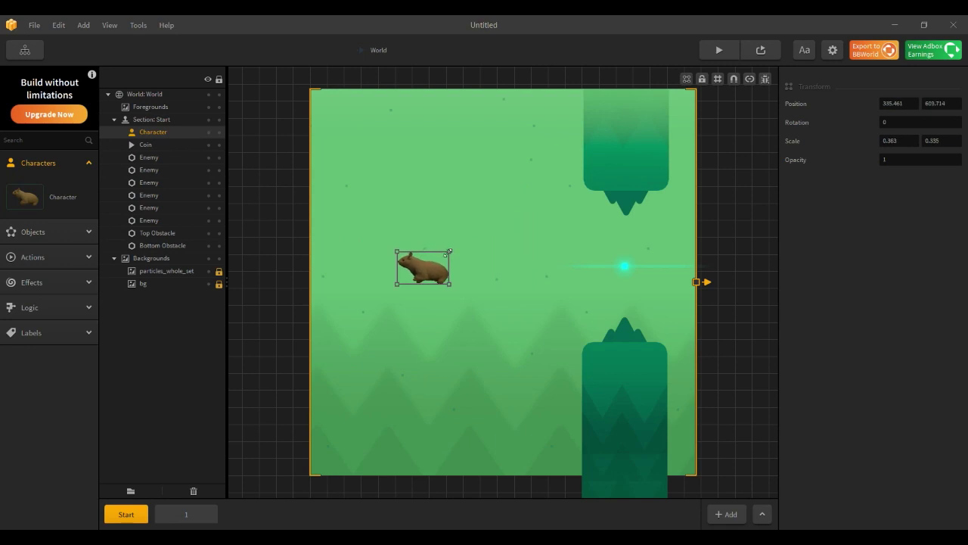
pyautogui.scroll(2, 435, 265)
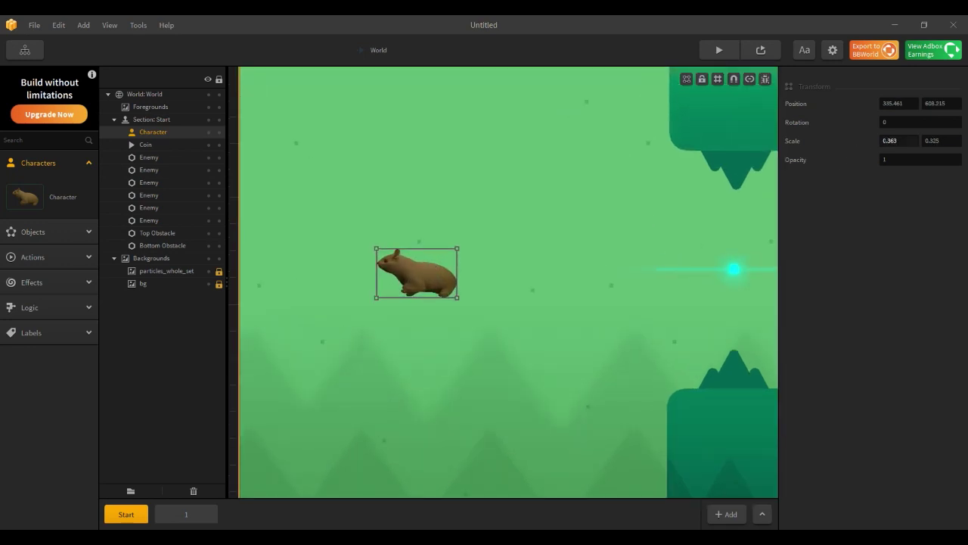
pyautogui.moveTo(456, 299); pyautogui.dragTo(298, 203)
pyautogui.moveTo(301, 250); pyautogui.dragTo(544, 275)
# - Open the Character's collision shape for editing and set its type to Polygon
pyautogui.click(27, 200)
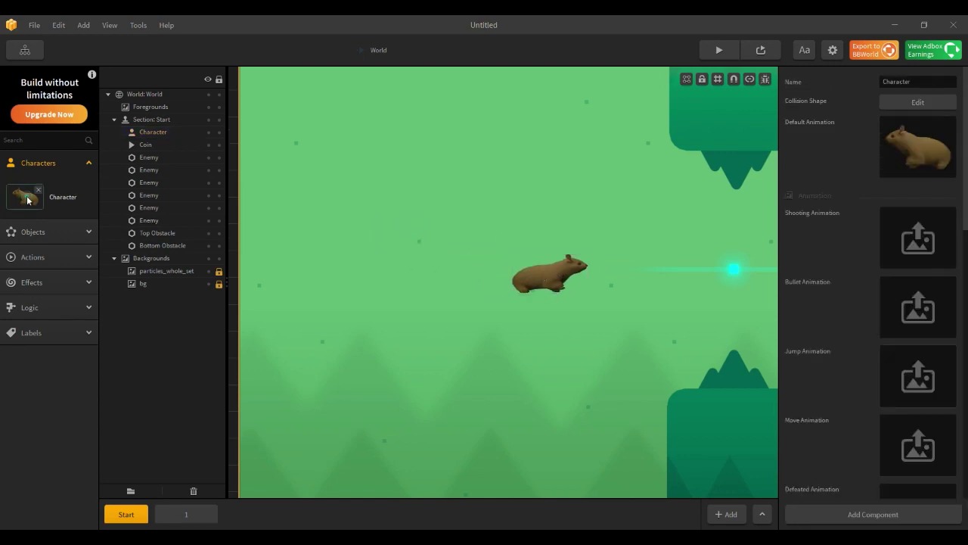
pyautogui.click(885, 102)
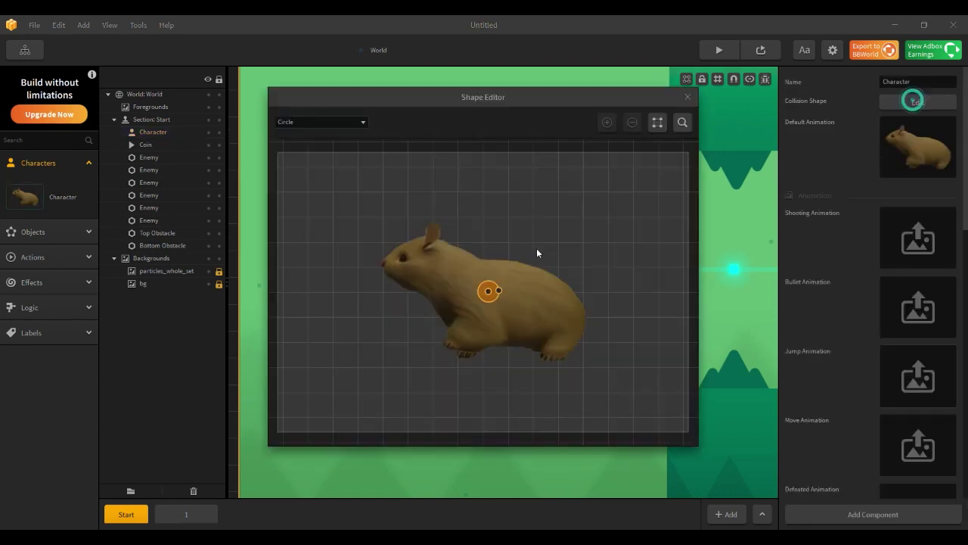
pyautogui.click(343, 124)
pyautogui.click(338, 159)
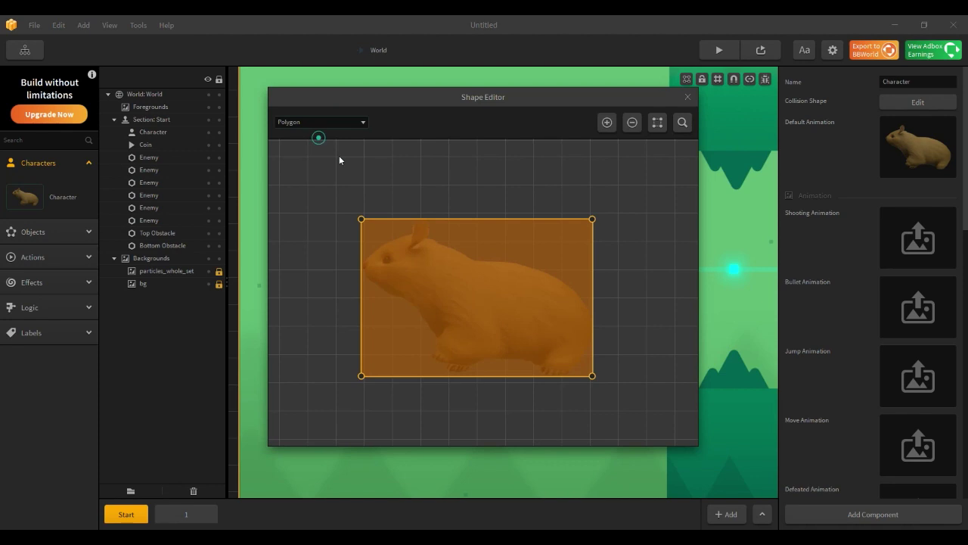
# - Add points to the collision polygon and fit its upper edge to the hamster's nose, ear and neck
pyautogui.click(477, 219)
pyautogui.moveTo(362, 223); pyautogui.dragTo(359, 258)
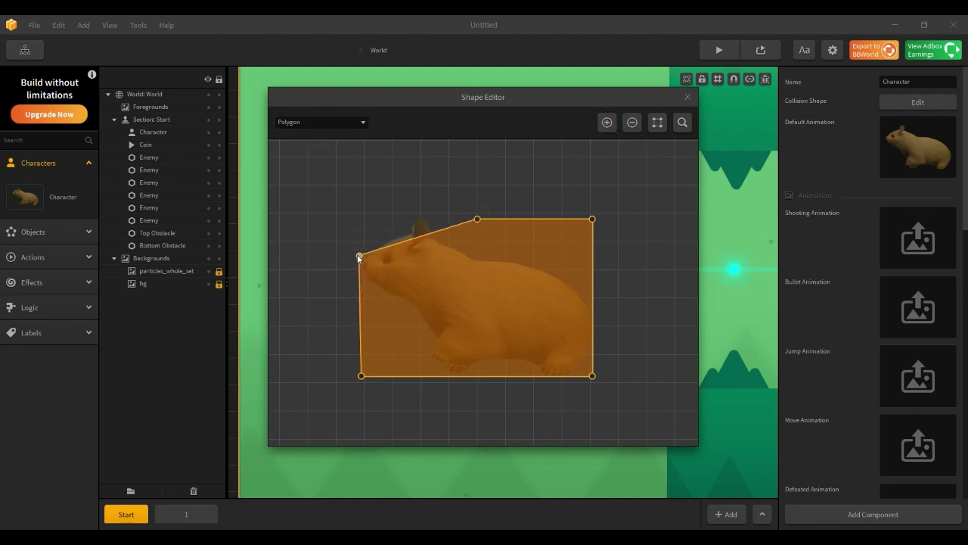
pyautogui.moveTo(476, 220); pyautogui.dragTo(415, 224)
pyautogui.moveTo(592, 219); pyautogui.dragTo(428, 221)
pyautogui.click(605, 126)
pyautogui.moveTo(510, 296); pyautogui.dragTo(476, 256)
# - Add a point to the hamster's collision polygon and fit its corners to the rump, nose and chest
pyautogui.click(606, 123)
pyautogui.moveTo(533, 315); pyautogui.dragTo(585, 291)
pyautogui.moveTo(361, 375); pyautogui.dragTo(410, 334)
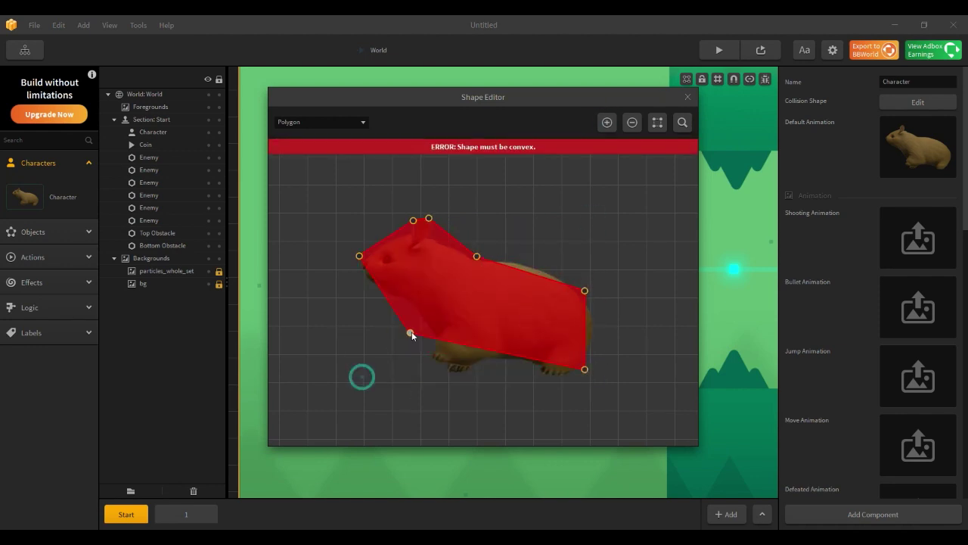
pyautogui.moveTo(358, 259); pyautogui.dragTo(359, 268)
pyautogui.click(418, 325)
# - Add one more polygon point, reshape the outline around the hamster's muzzle, back and belly, and close the shape editor
pyautogui.click(606, 123)
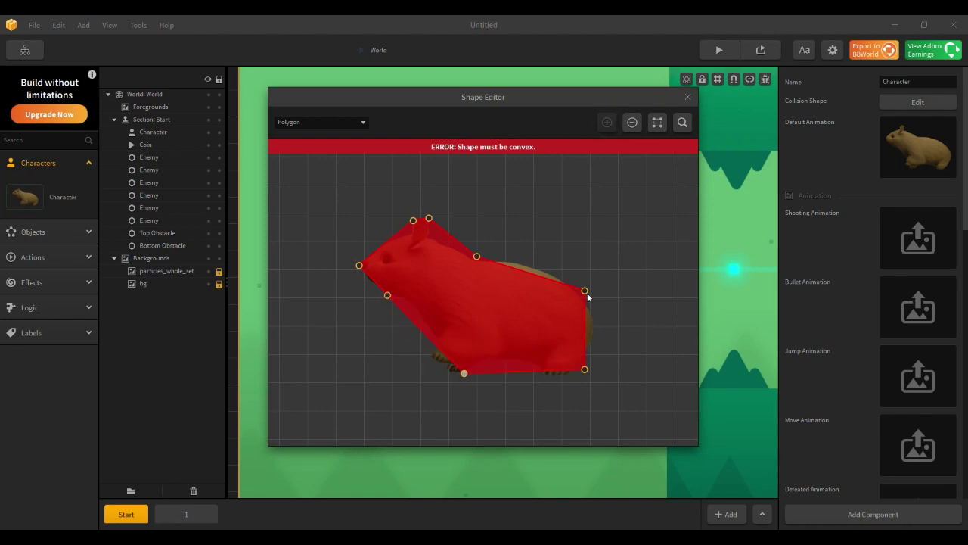
pyautogui.moveTo(407, 354); pyautogui.dragTo(415, 327)
pyautogui.moveTo(477, 256); pyautogui.dragTo(525, 236)
pyautogui.moveTo(359, 266); pyautogui.dragTo(366, 281)
pyautogui.moveTo(386, 242); pyautogui.dragTo(362, 256)
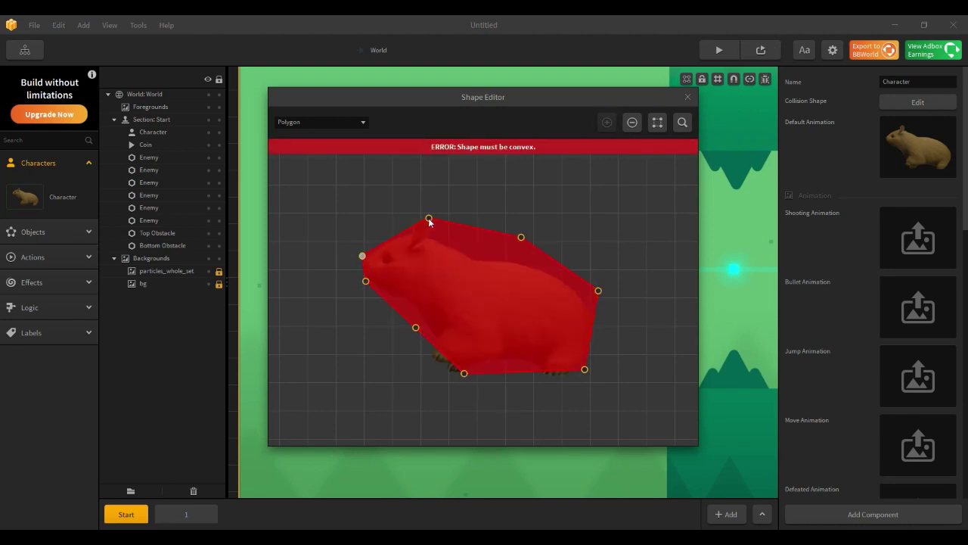
pyautogui.moveTo(491, 243); pyautogui.dragTo(484, 247)
pyautogui.click(687, 97)
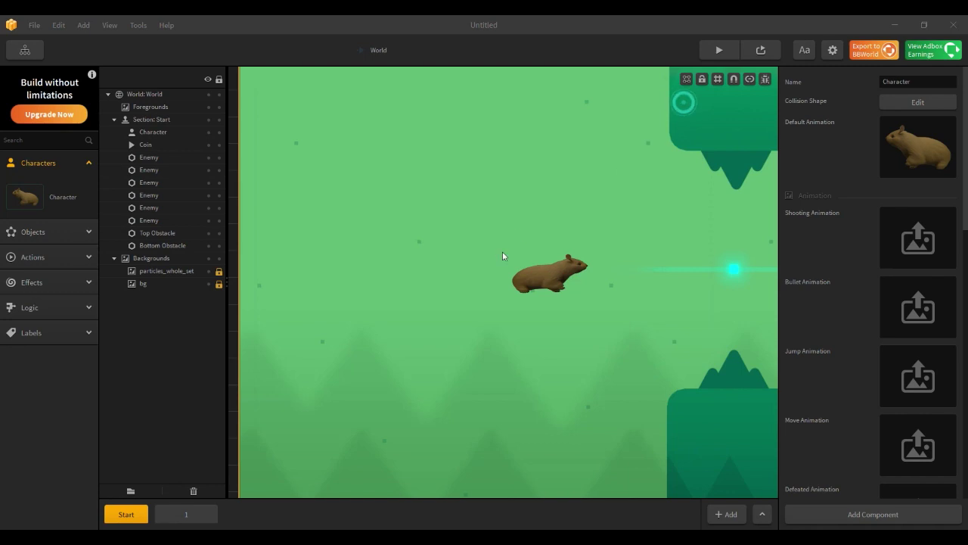
# - Replace the Top Obstacle's Default Animation with the rock cut-out image
pyautogui.click(539, 268)
pyautogui.scroll(-2, 545, 239)
pyautogui.click(33, 231)
pyautogui.click(22, 266)
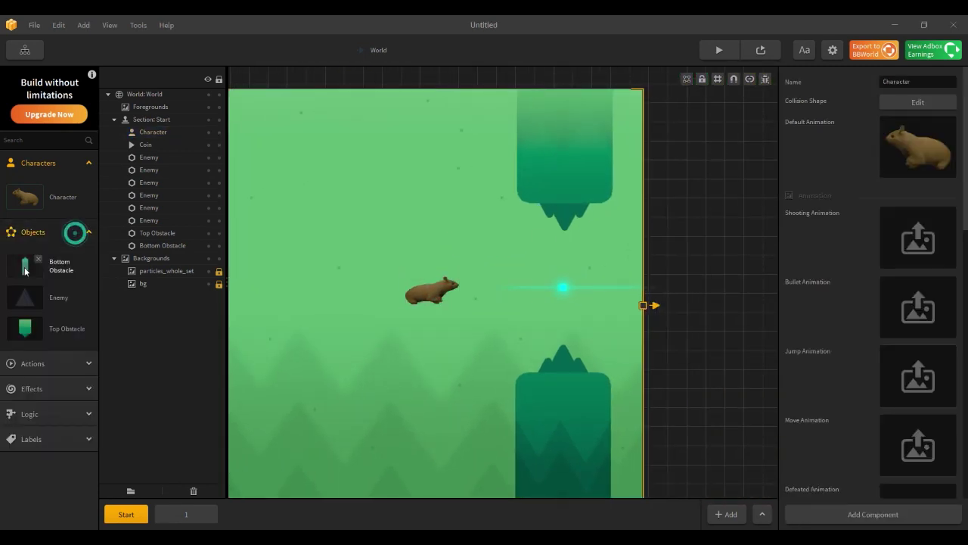
pyautogui.click(27, 328)
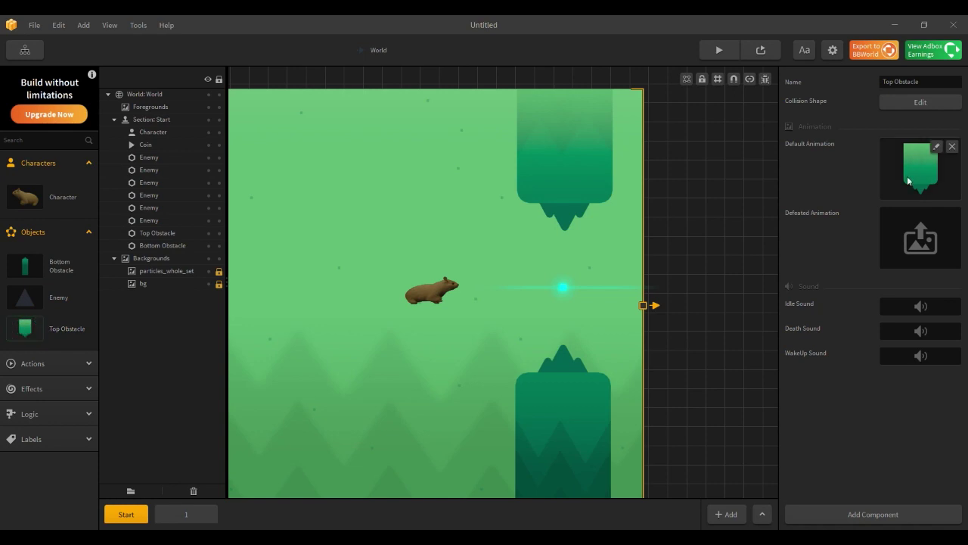
pyautogui.click(951, 146)
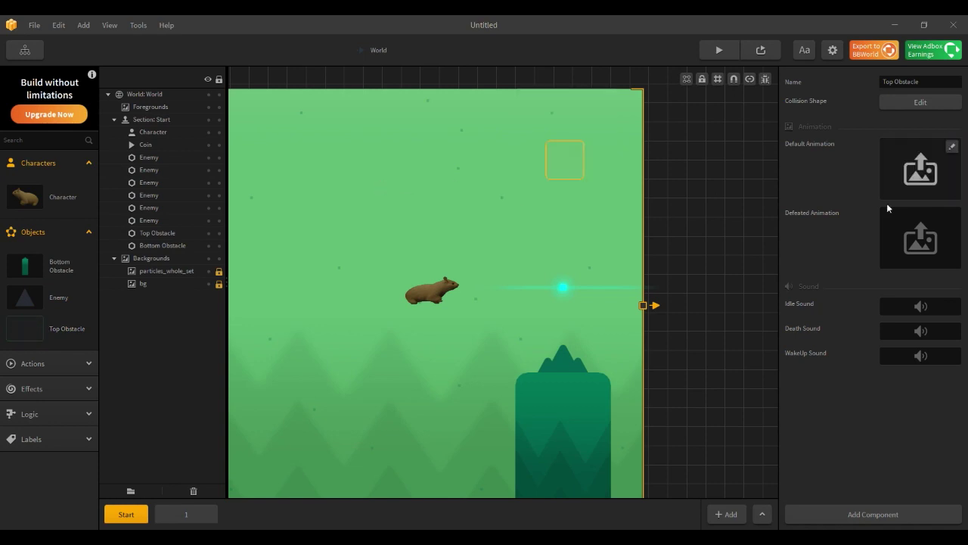
pyautogui.hotkey('alt', 'Tab')
pyautogui.moveTo(673, 198); pyautogui.dragTo(871, 173)
# - Rotate the top rock 180 degrees, scale it to about 0.99 by 1.71, and hang it from the scene's upper edge
pyautogui.click(580, 166)
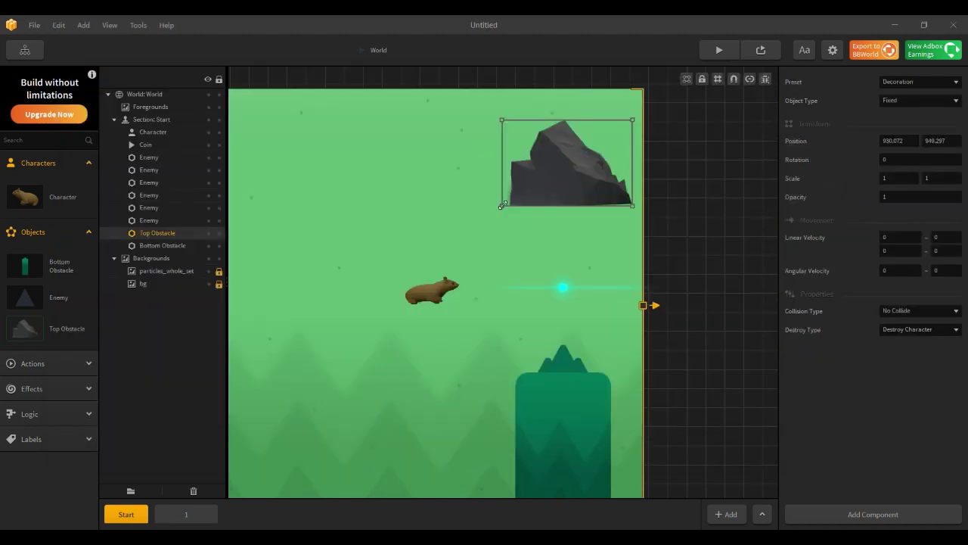
pyautogui.moveTo(502, 205); pyautogui.dragTo(478, 57)
pyautogui.moveTo(528, 93); pyautogui.dragTo(510, 200)
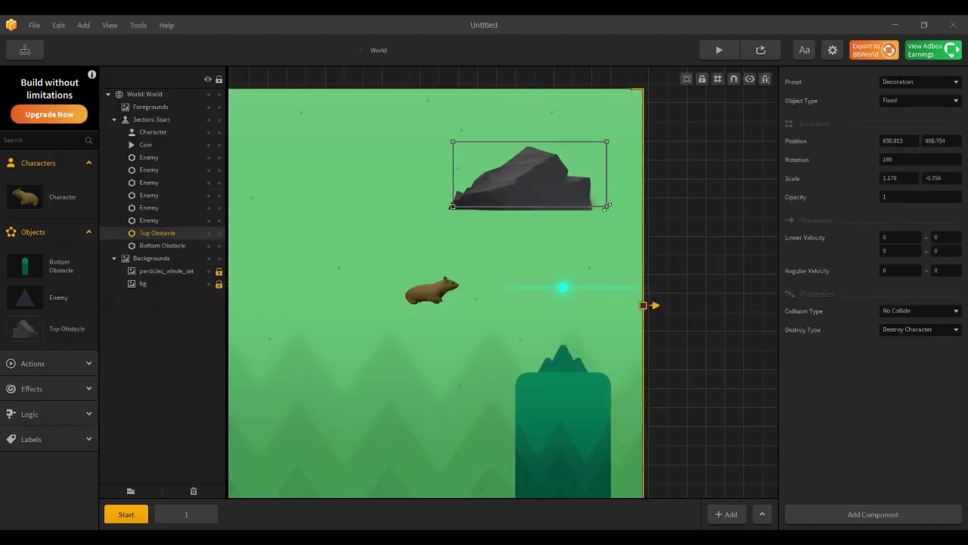
pyautogui.moveTo(607, 206); pyautogui.dragTo(597, 258)
pyautogui.moveTo(454, 258); pyautogui.dragTo(512, 303)
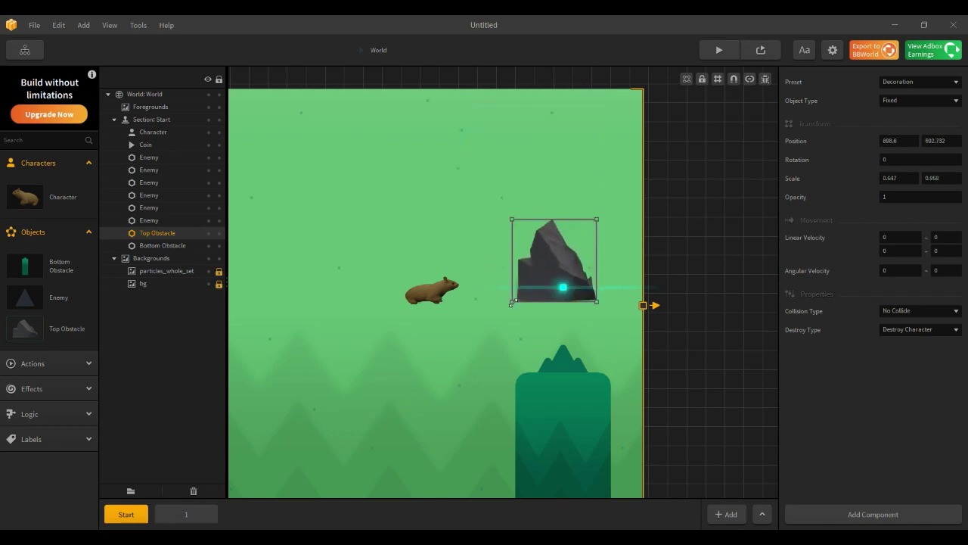
pyautogui.moveTo(595, 217); pyautogui.dragTo(380, 448)
pyautogui.moveTo(449, 385); pyautogui.dragTo(565, 156)
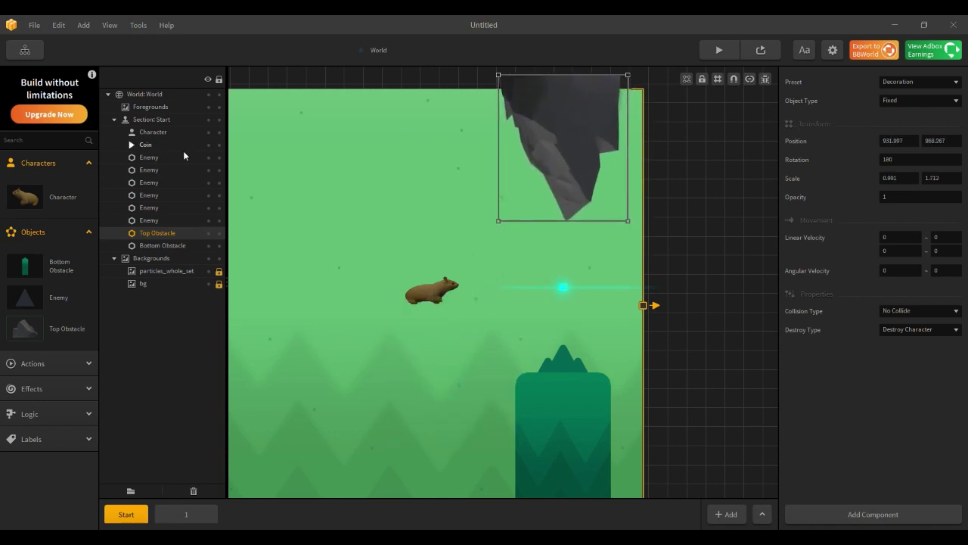
# - Reshape the Top Obstacle's collision polygon into a five-point outline following the rock's peak, slopes and base
pyautogui.click(22, 323)
pyautogui.click(898, 105)
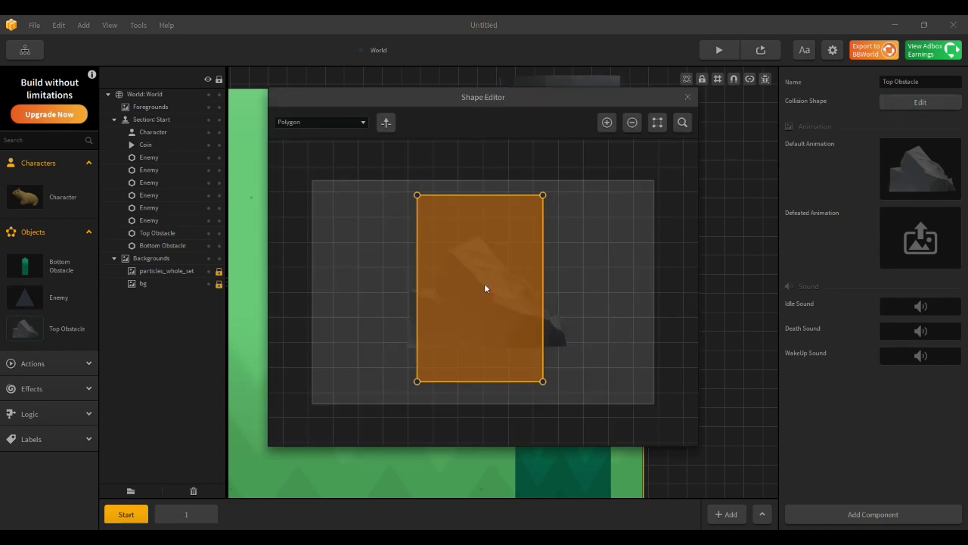
pyautogui.moveTo(400, 184); pyautogui.dragTo(405, 281)
pyautogui.moveTo(558, 174); pyautogui.dragTo(475, 223)
pyautogui.moveTo(519, 317); pyautogui.dragTo(558, 291)
pyautogui.moveTo(558, 409); pyautogui.dragTo(602, 376)
pyautogui.moveTo(400, 409); pyautogui.dragTo(383, 377)
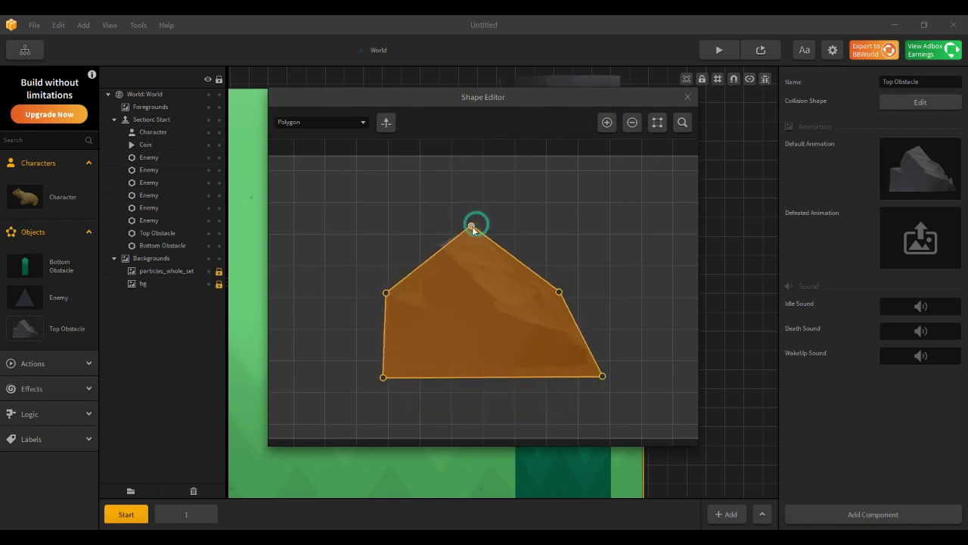
pyautogui.press('Escape')
# - Replace the Bottom Obstacle's Default Animation with the rock image and stretch it in the scene to about 1.0 by 2.21 scale
pyautogui.click(564, 416)
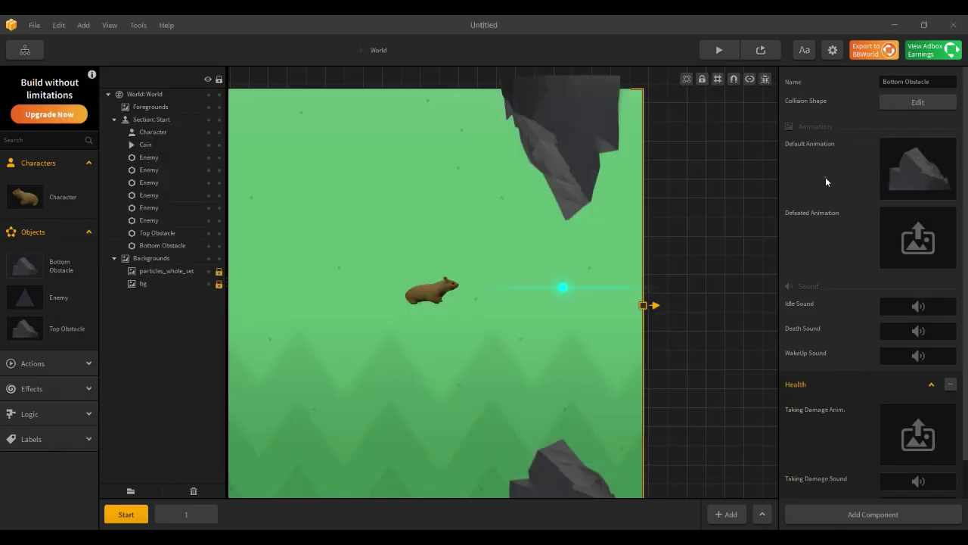
pyautogui.click(550, 457)
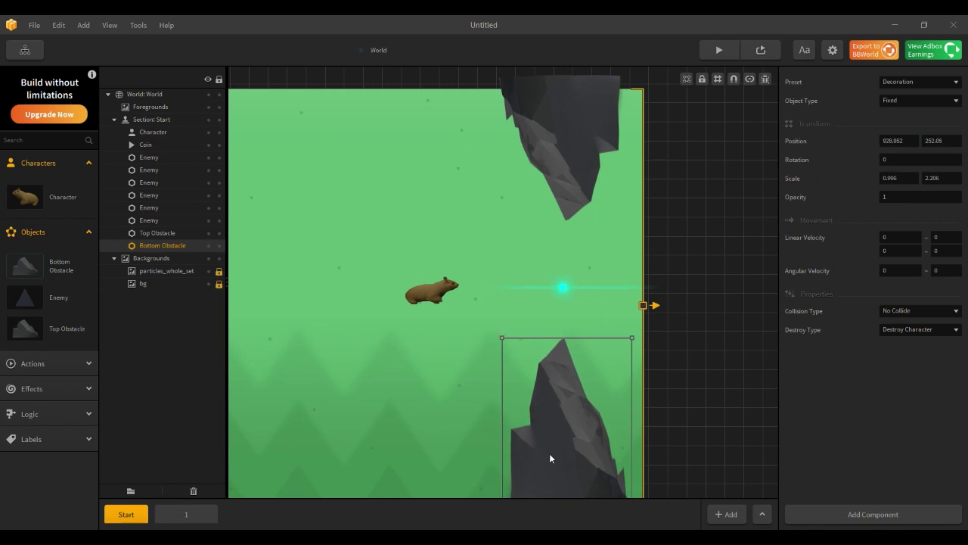
# - Fit the four corners of the Bottom Obstacle's collision polygon to the rock's outline and close the shape editor
pyautogui.doubleClick(27, 268)
pyautogui.moveTo(403, 229); pyautogui.dragTo(431, 243)
pyautogui.moveTo(401, 352)
pyautogui.mouseDown()
pyautogui.moveTo(456, 349)
pyautogui.moveTo(406, 356)
pyautogui.mouseUp()
pyautogui.moveTo(570, 239); pyautogui.dragTo(497, 240)
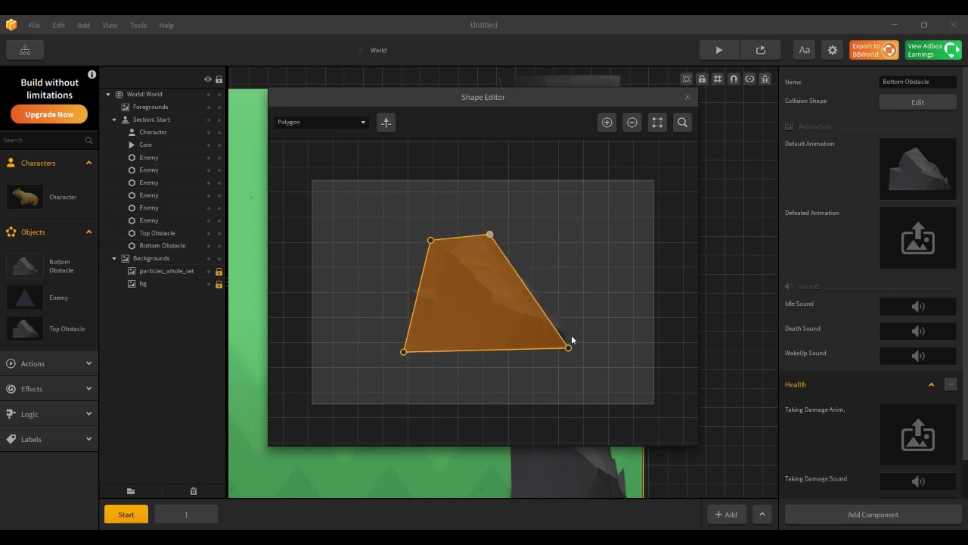
pyautogui.moveTo(569, 347); pyautogui.dragTo(580, 353)
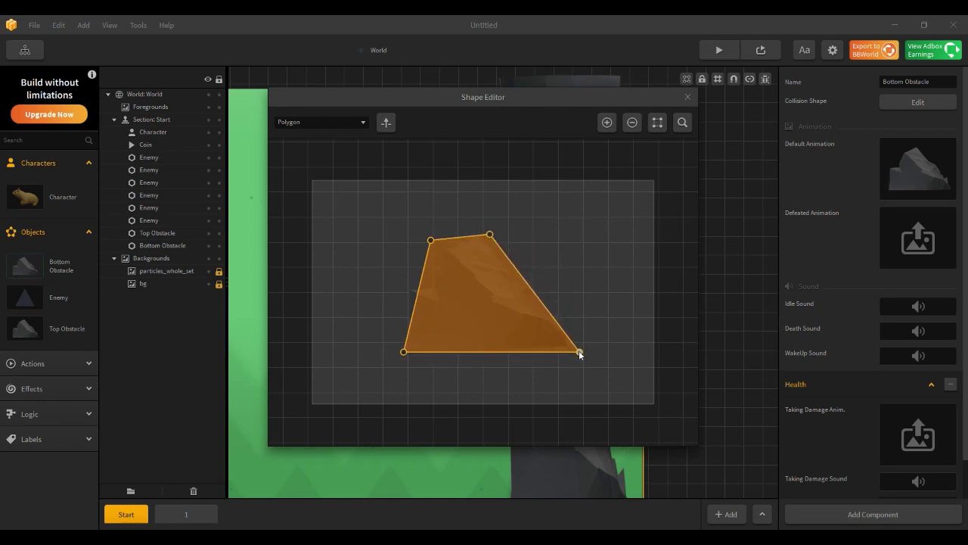
pyautogui.click(687, 98)
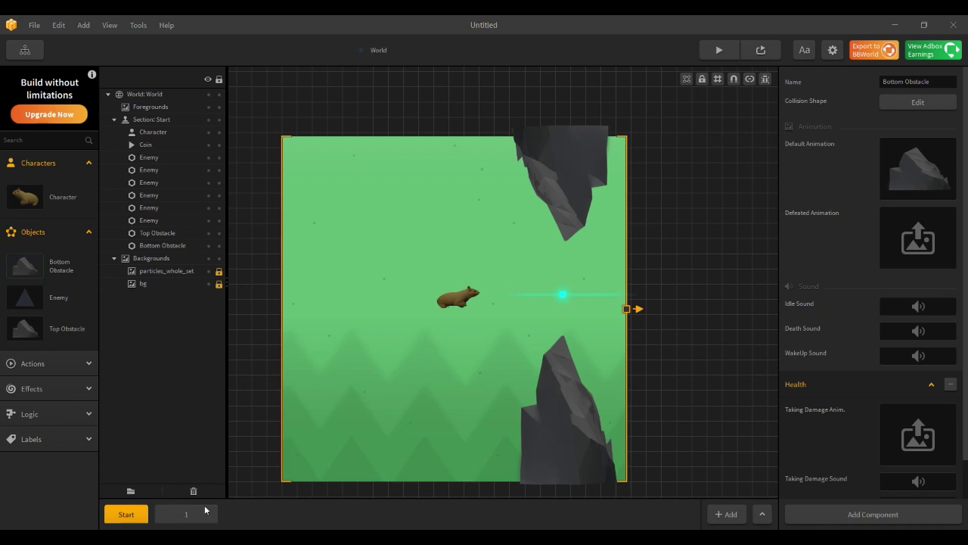
# - Copy the bottom rock from the Start section into section 1, delete the old obstacle there and move the copy into its place
pyautogui.click(189, 515)
pyautogui.click(126, 514)
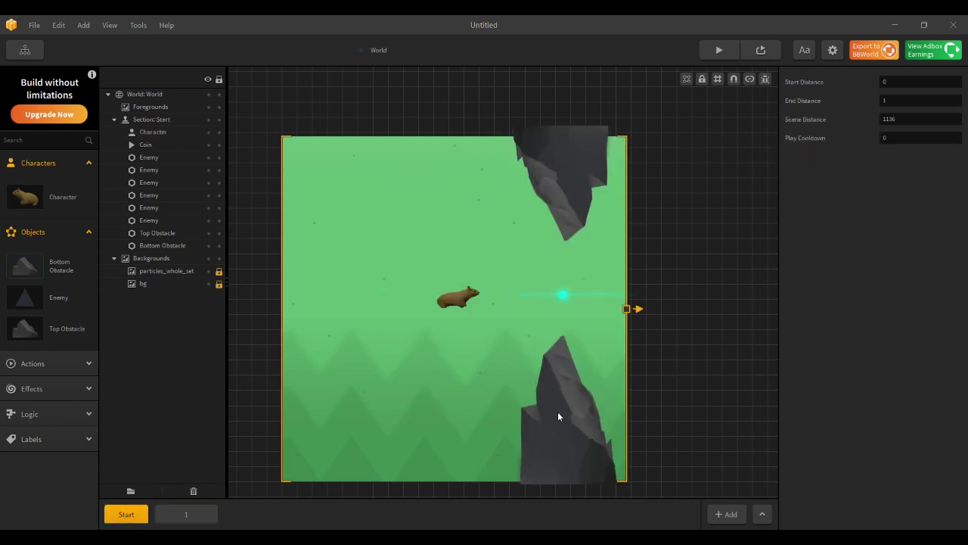
pyautogui.click(557, 417)
pyautogui.hotkey('ctrl', 'c')
pyautogui.click(186, 514)
pyautogui.hotkey('ctrl', 'v')
pyautogui.rightClick(429, 433)
pyautogui.press('Delete')
pyautogui.moveTo(560, 417); pyautogui.dragTo(429, 420)
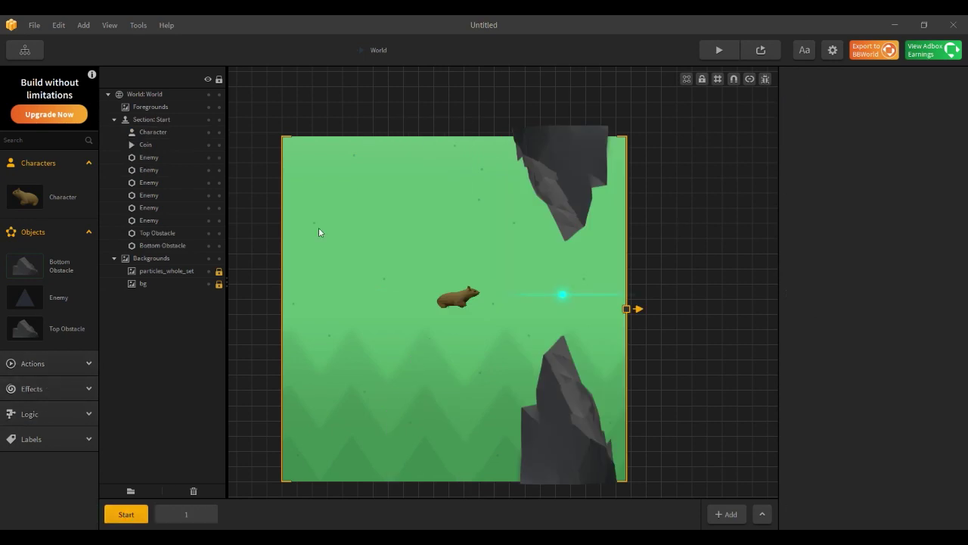
# - Remove the image from the bg background and add the sky_final image to the world as a new background
pyautogui.click(179, 284)
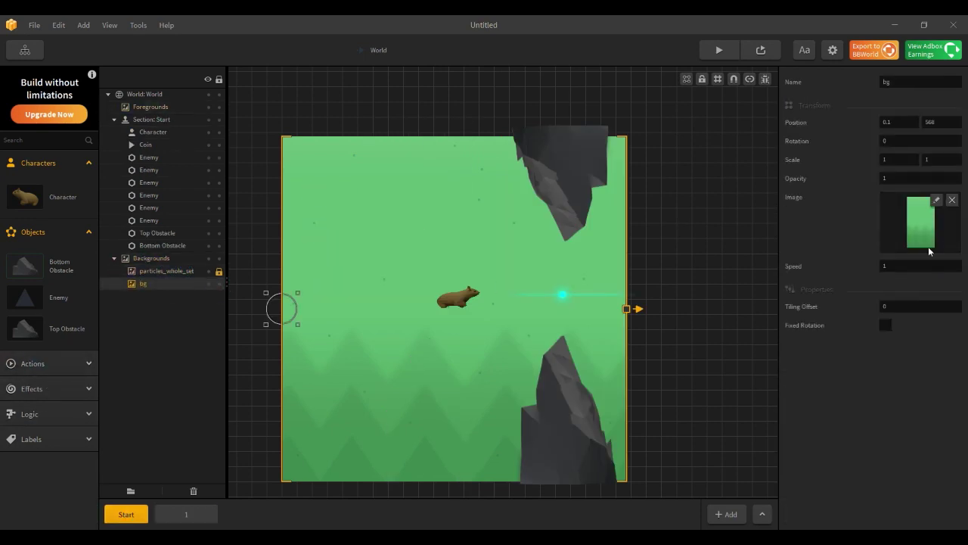
pyautogui.click(952, 201)
pyautogui.hotkey('alt', 'Tab')
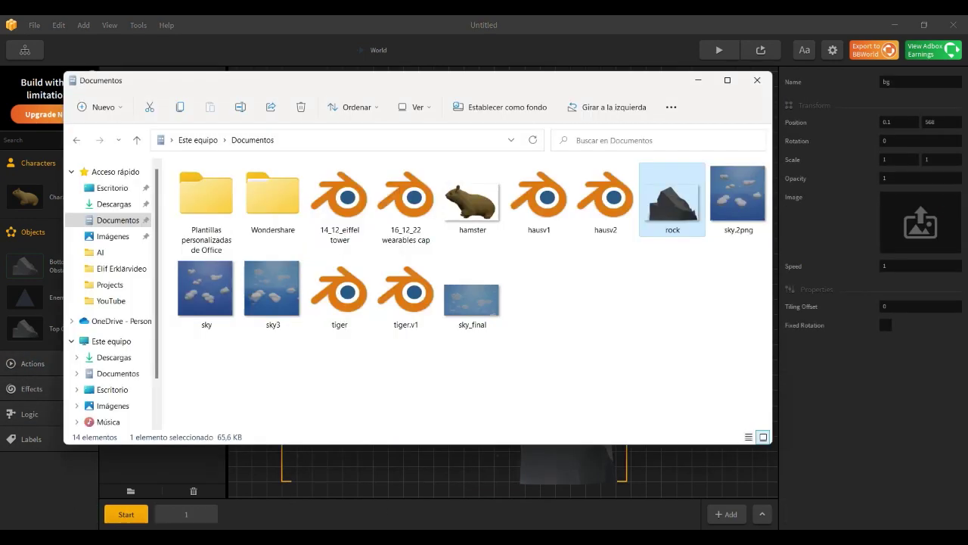
pyautogui.moveTo(421, 82); pyautogui.dragTo(102, 102)
pyautogui.moveTo(152, 315); pyautogui.dragTo(578, 321)
pyautogui.click(379, 96)
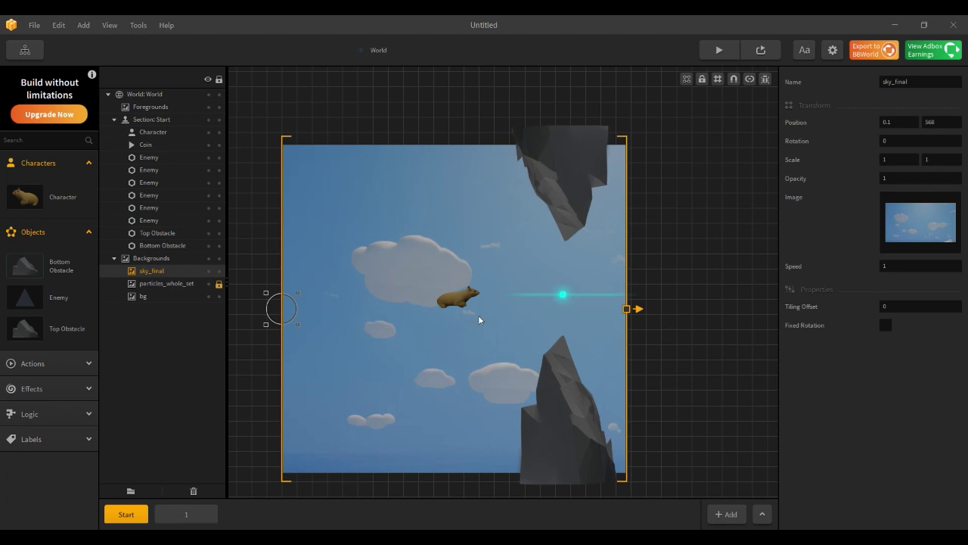
# - Play-test the game in the preview, flapping the hamster between the rocks, and close the preview at game over
pyautogui.click(720, 50)
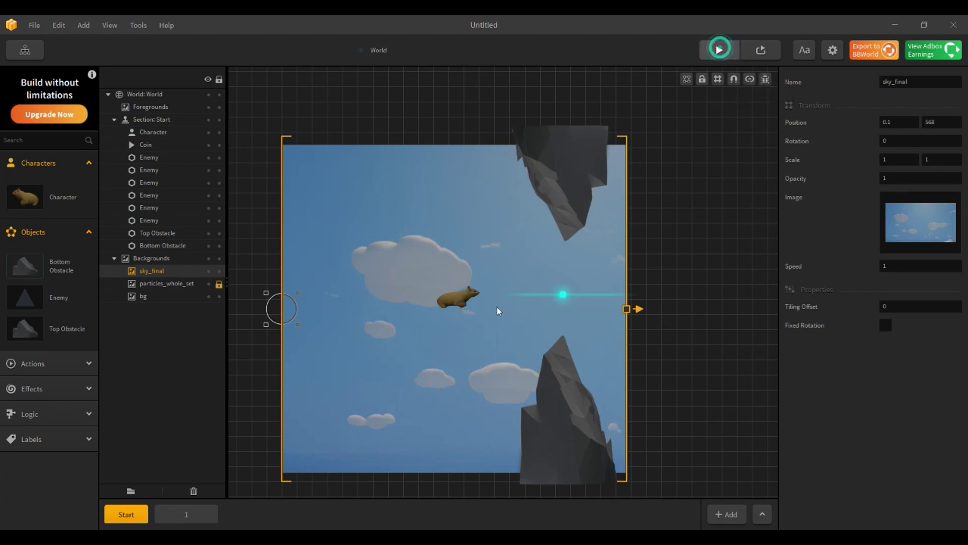
pyautogui.click(210, 423)
pyautogui.click(484, 458)
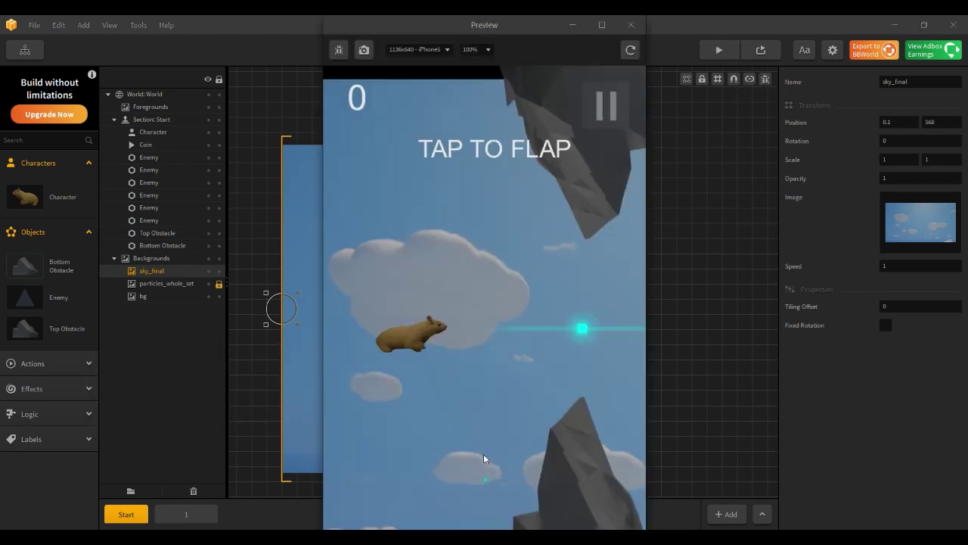
pyautogui.click(488, 389)
pyautogui.click(503, 391)
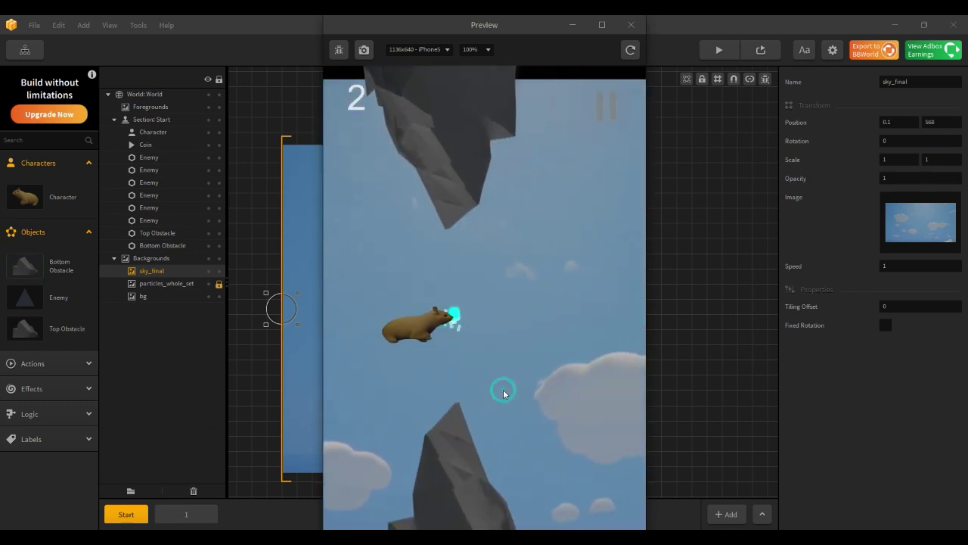
pyautogui.click(503, 391)
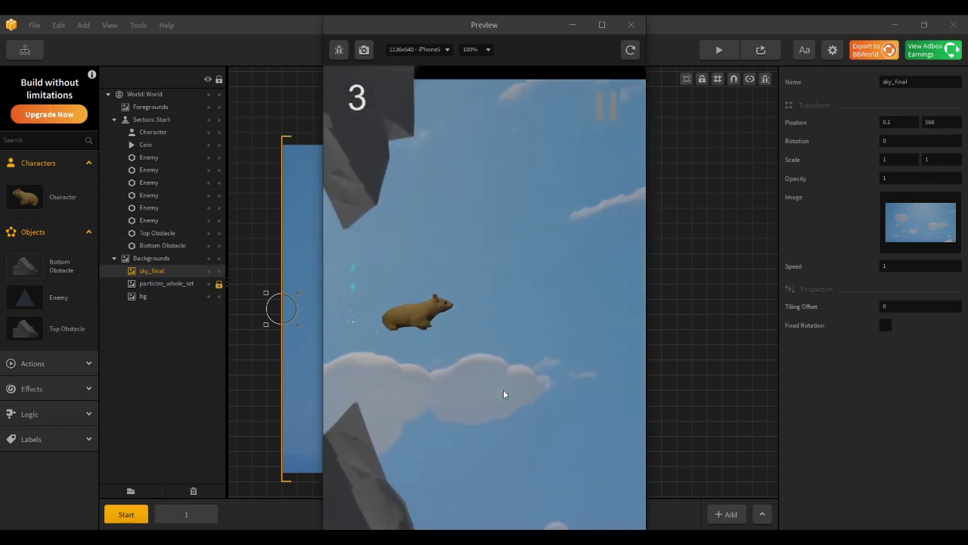
pyautogui.click(515, 393)
pyautogui.click(516, 393)
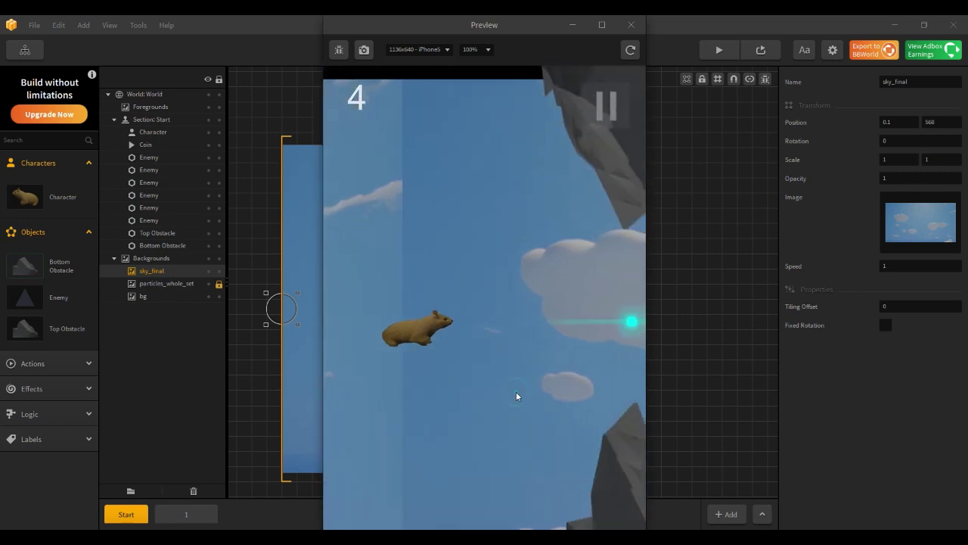
pyautogui.click(517, 395)
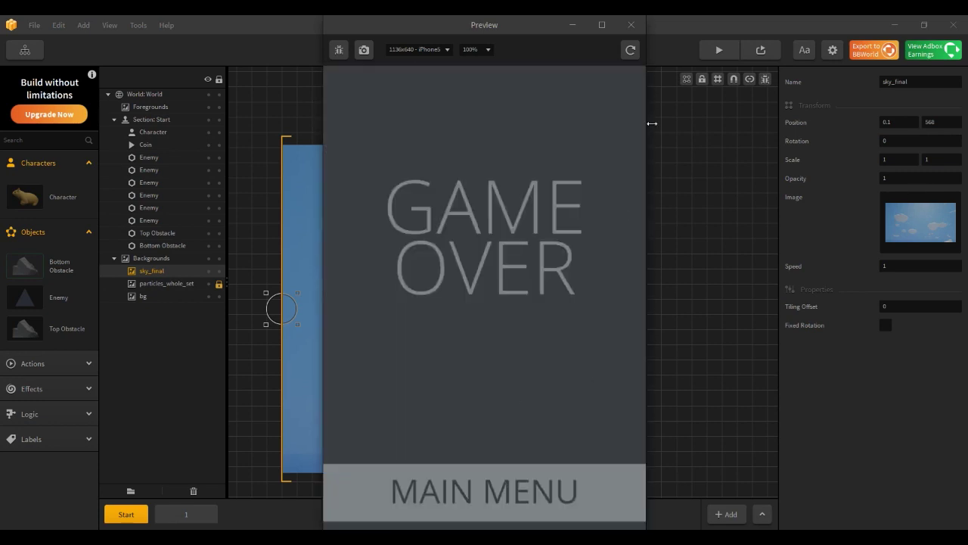
pyautogui.click(629, 30)
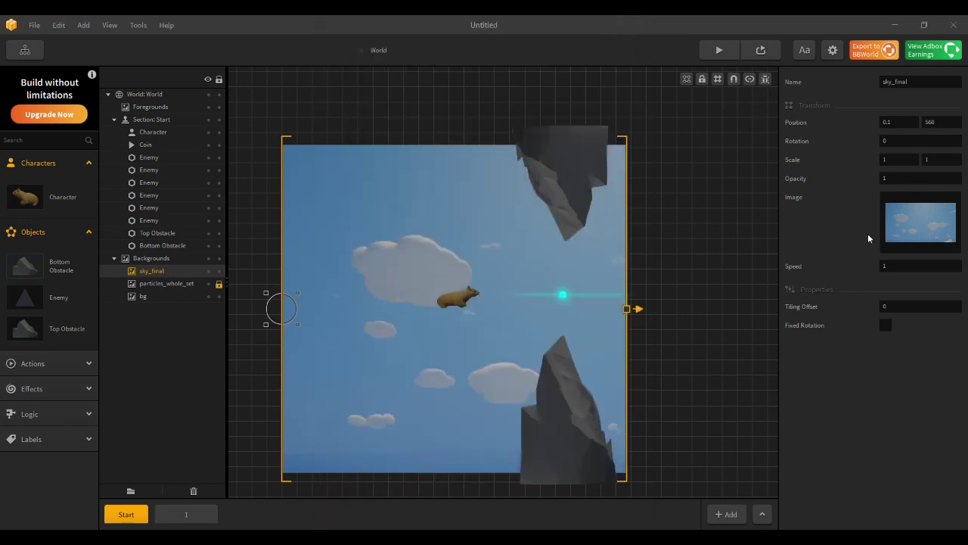
# - Set the sky_final background's speed to 0 and play-test the game, flapping the hamster between the rocks until game over
pyautogui.click(889, 267)
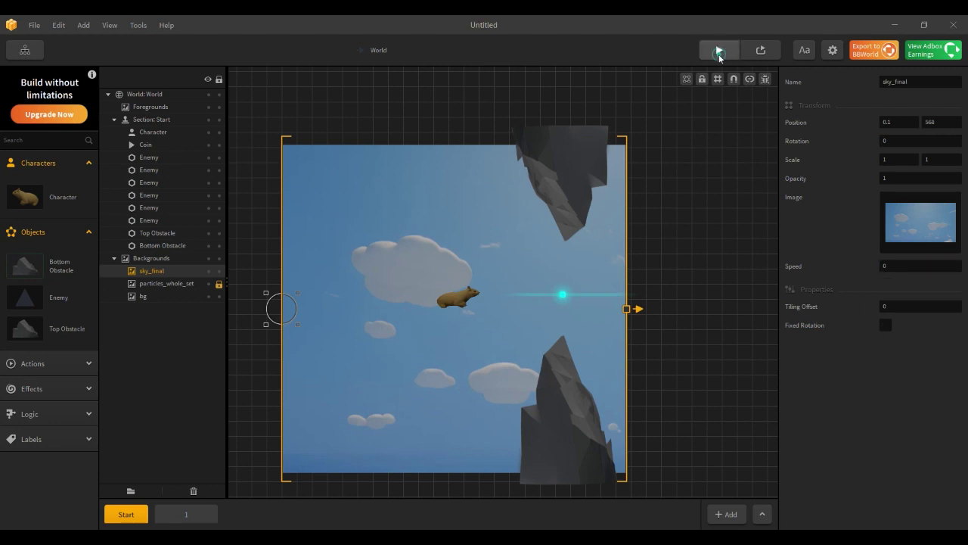
pyautogui.click(718, 51)
pyautogui.click(507, 336)
pyautogui.click(521, 345)
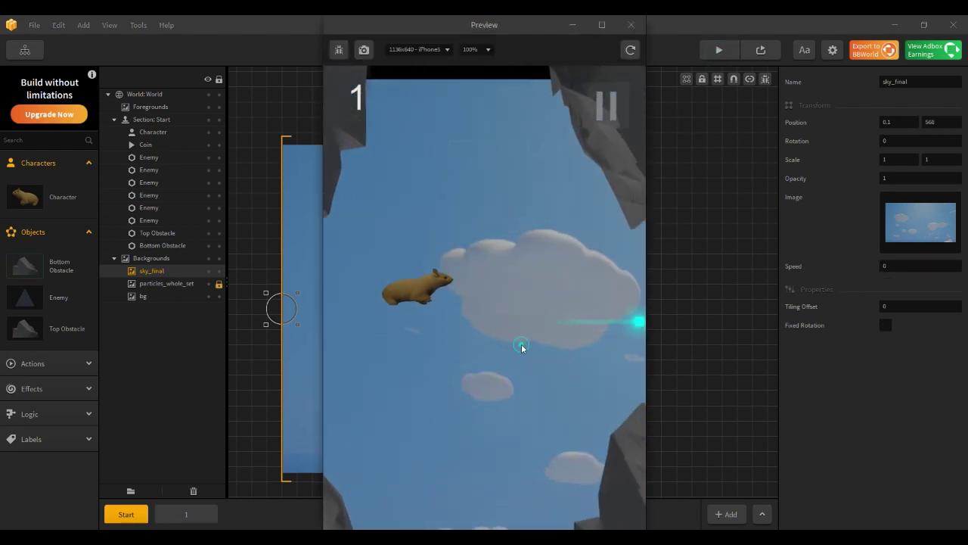
pyautogui.click(521, 344)
pyautogui.click(522, 344)
pyautogui.click(522, 344)
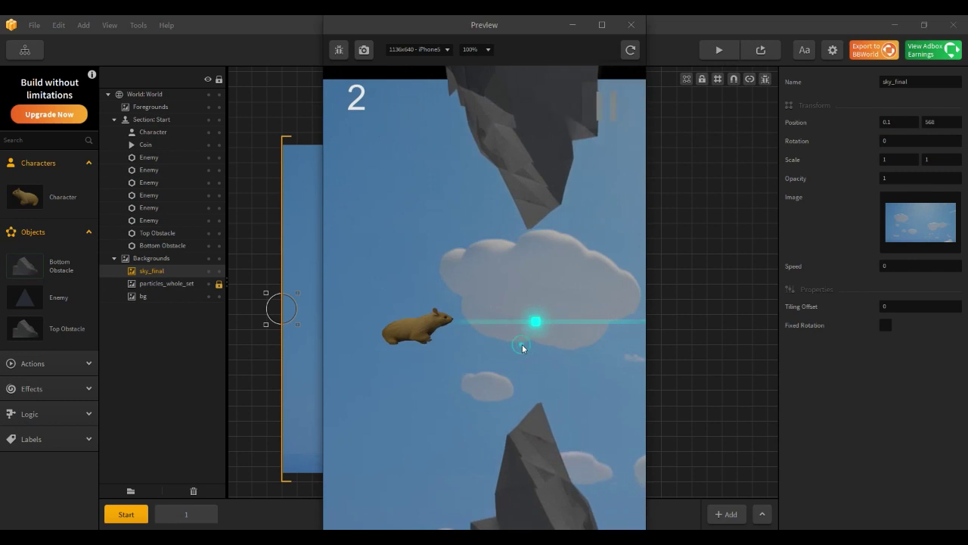
pyautogui.click(522, 344)
pyautogui.click(522, 344)
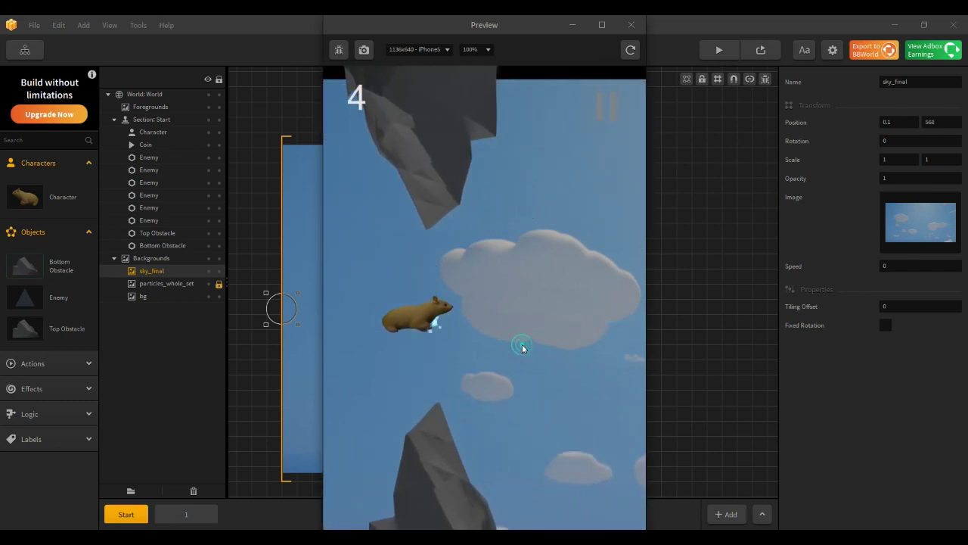
pyautogui.click(566, 369)
pyautogui.click(566, 369)
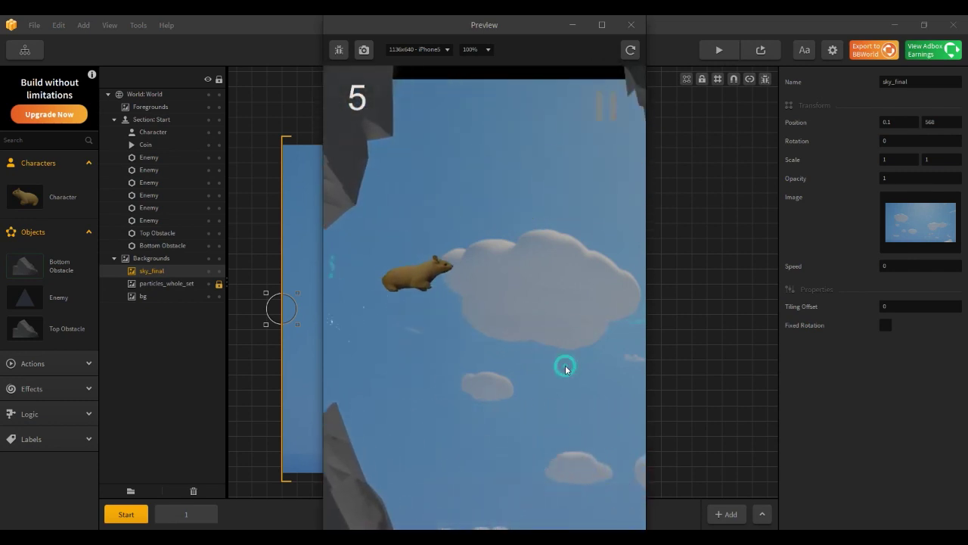
pyautogui.click(568, 368)
pyautogui.click(564, 367)
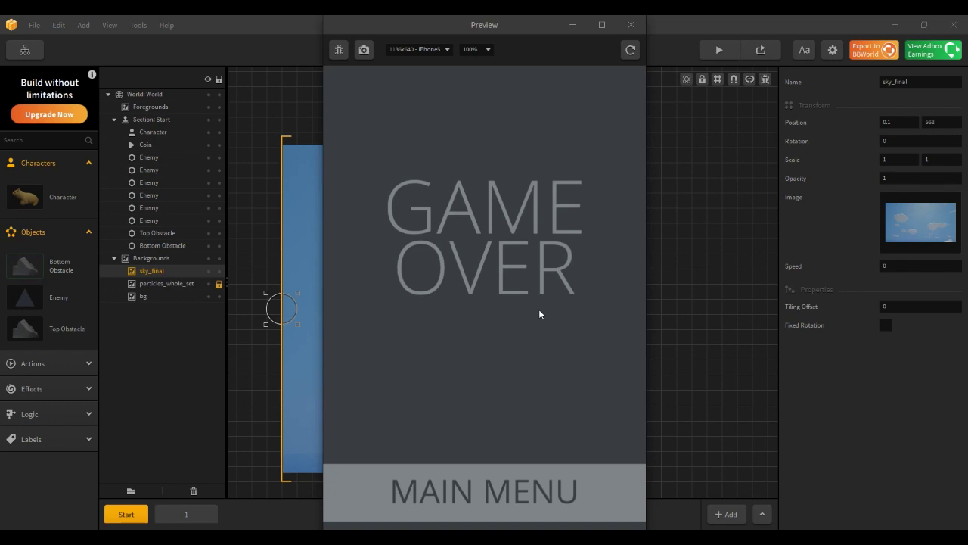
# - Scale the preview to 75%, play-test the game again until game over and close the preview
pyautogui.click(484, 49)
pyautogui.click(478, 75)
pyautogui.click(455, 432)
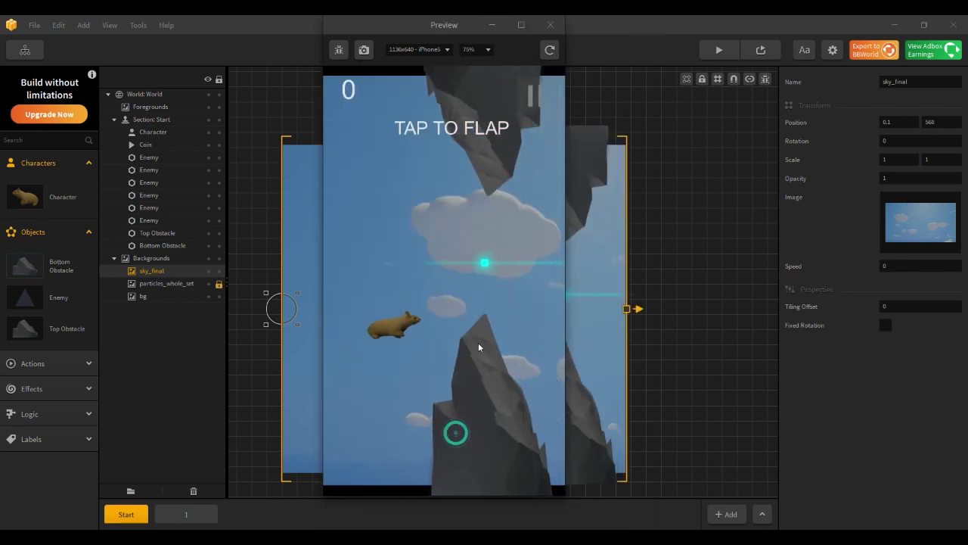
pyautogui.click(503, 338)
pyautogui.click(503, 340)
pyautogui.click(502, 341)
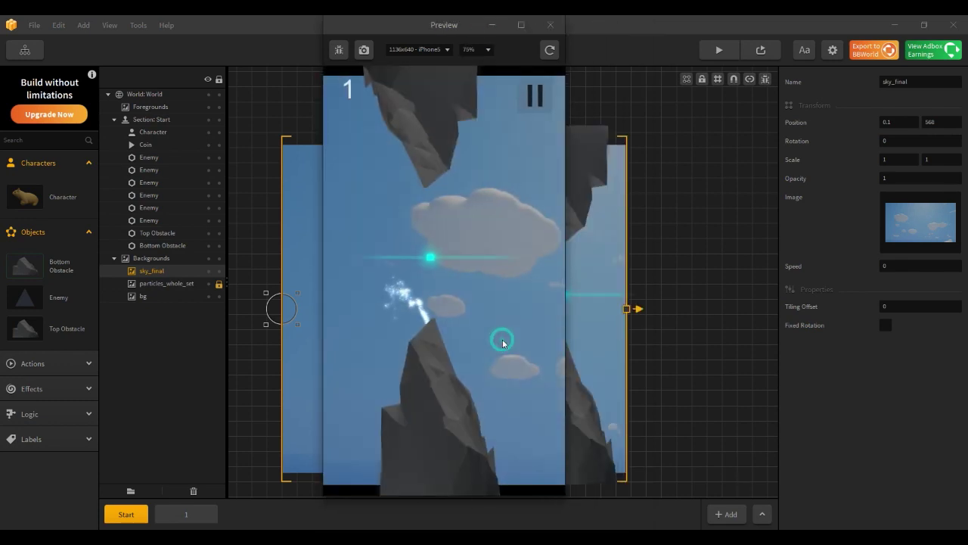
pyautogui.click(467, 424)
pyautogui.click(481, 350)
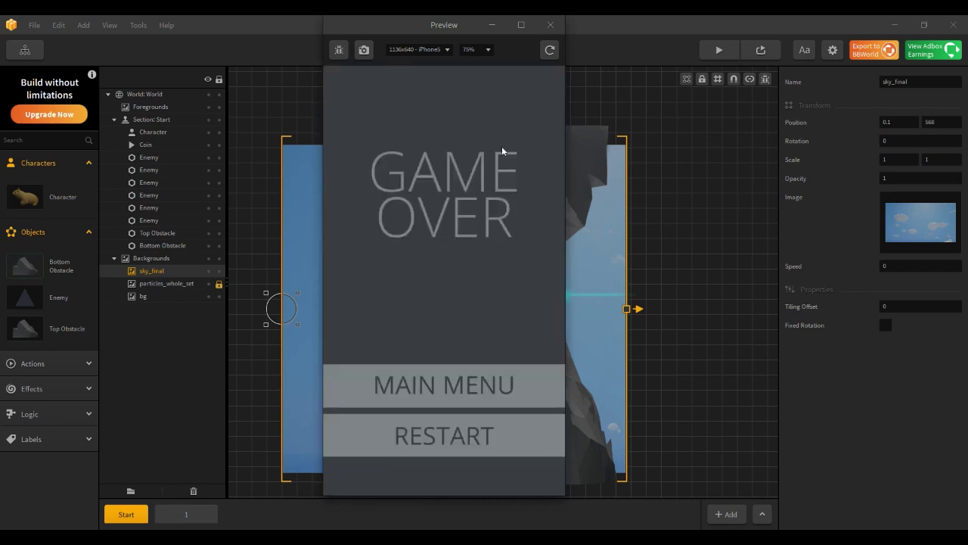
pyautogui.click(550, 25)
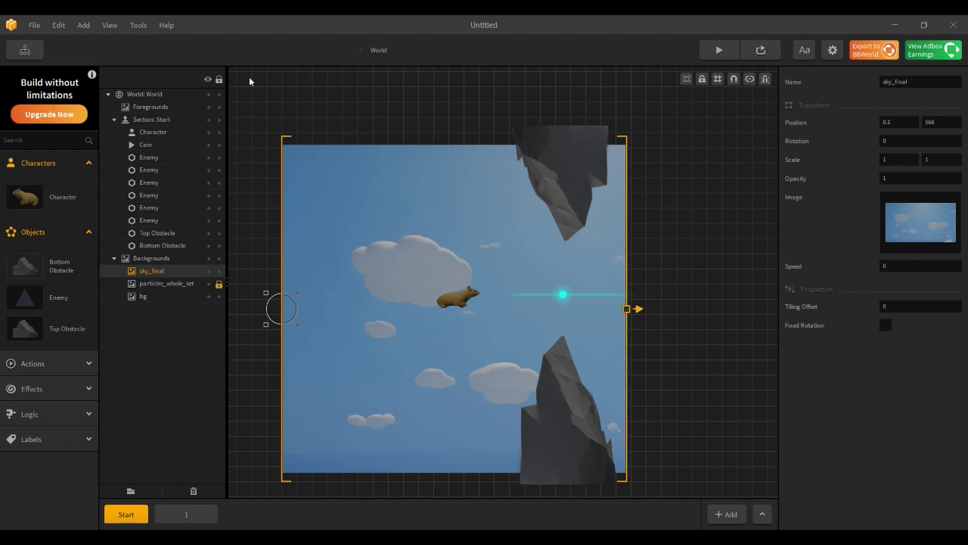
# - Open the Start screen from the game mind map, inspect its Your Logo placeholder and return to the mind map
pyautogui.click(25, 49)
pyautogui.click(97, 311)
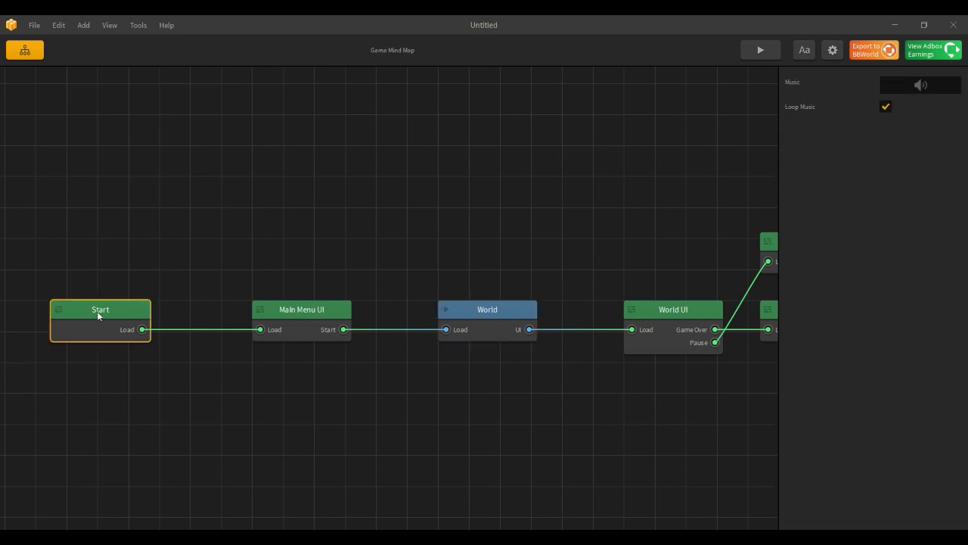
pyautogui.doubleClick(97, 310)
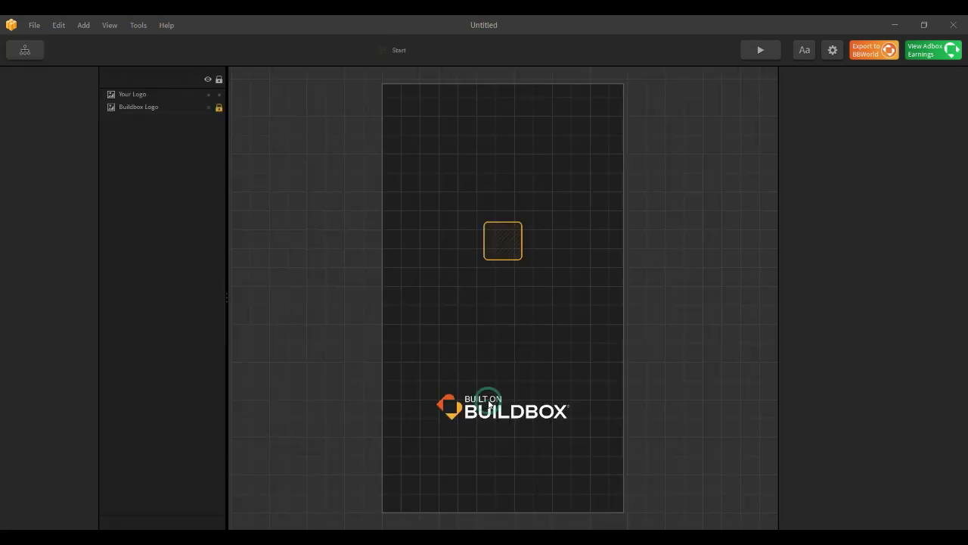
pyautogui.click(167, 93)
pyautogui.click(27, 49)
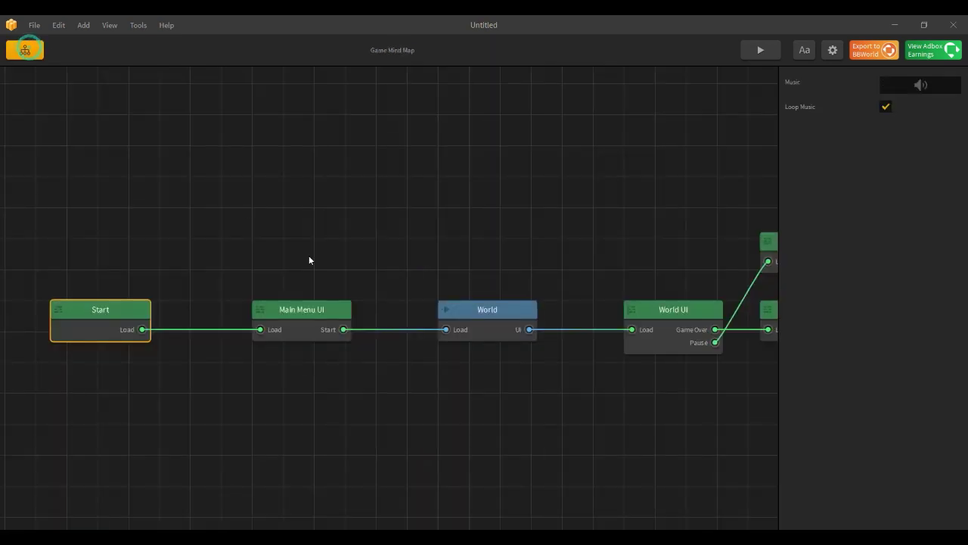
# - Open the Main Menu UI screen and inspect its GAME title and background image
pyautogui.doubleClick(295, 306)
pyautogui.click(516, 231)
pyautogui.click(495, 144)
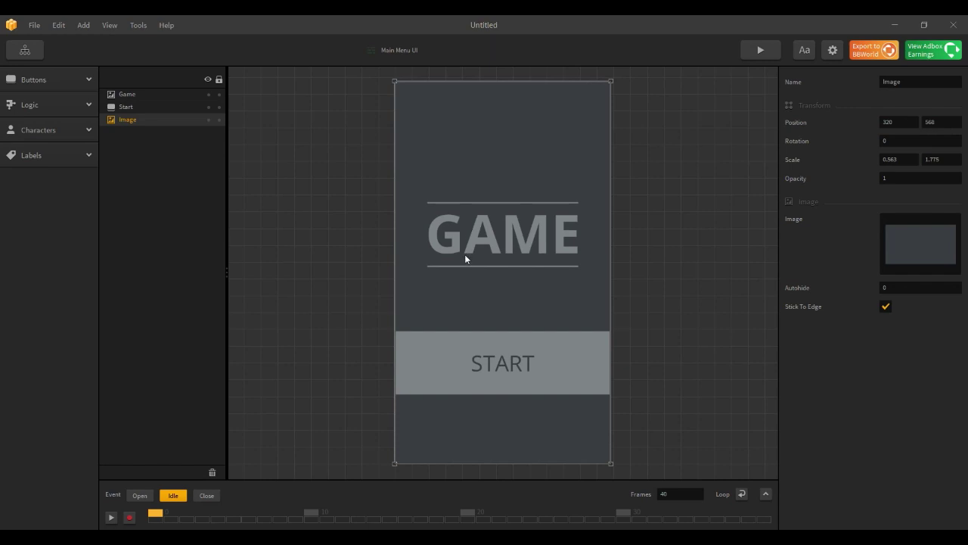
# - Switch to Blender, enable AI Render for the default cube scene and open its style presets
pyautogui.click(892, 29)
pyautogui.doubleClick(87, 349)
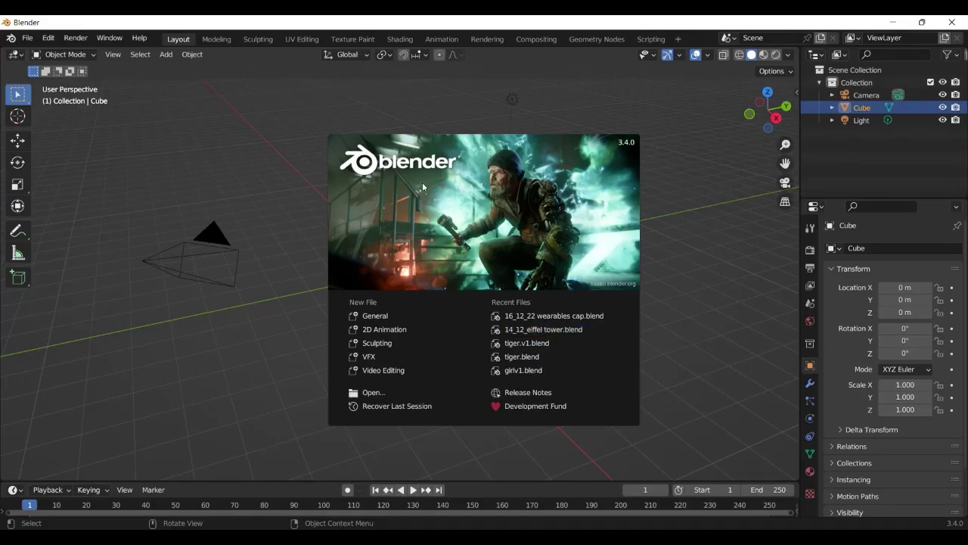
pyautogui.click(277, 168)
pyautogui.click(809, 250)
pyautogui.scroll(-15, 890, 393)
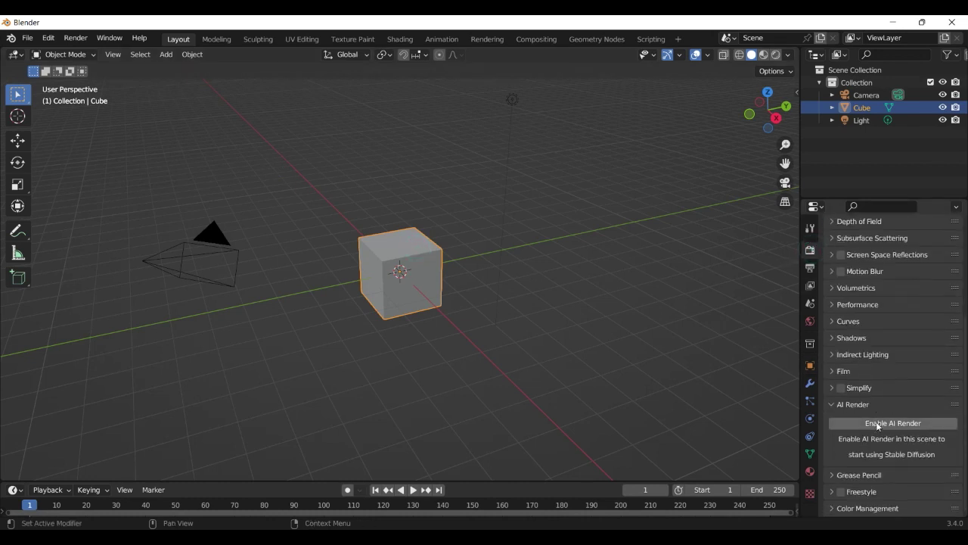
pyautogui.scroll(-5, 891, 370)
pyautogui.click(892, 378)
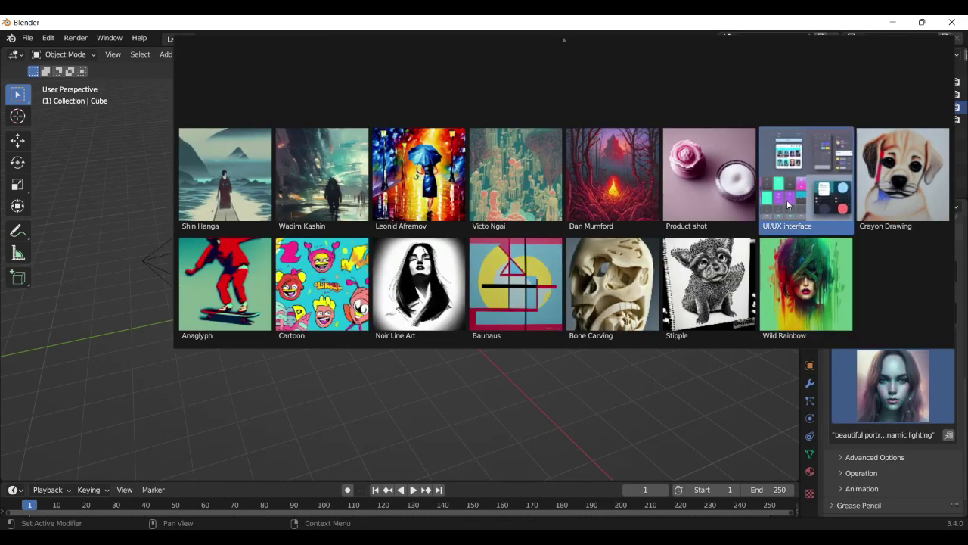